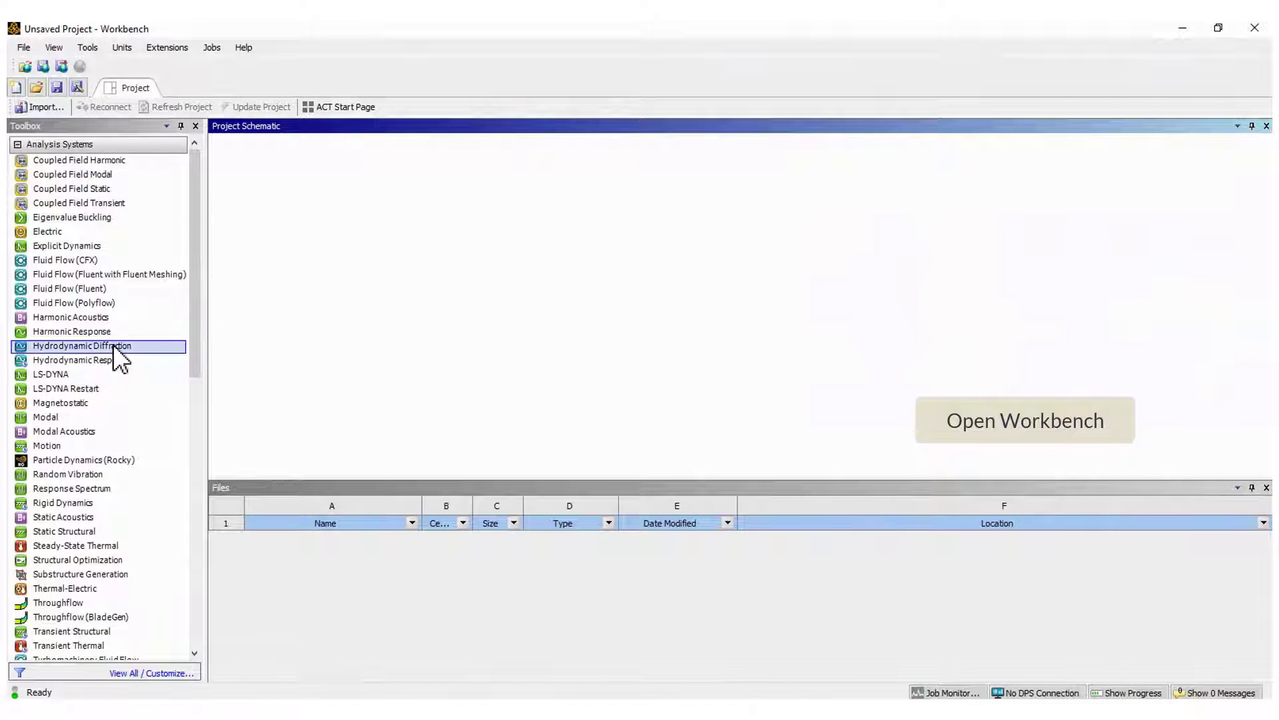
Add a Hydrodynamic Diffraction system to the schematic and create a new SpaceClaim geometry for it.
{"action": "left_click_drag", "start_coordinate": [114, 345], "coordinate": [475, 220]}
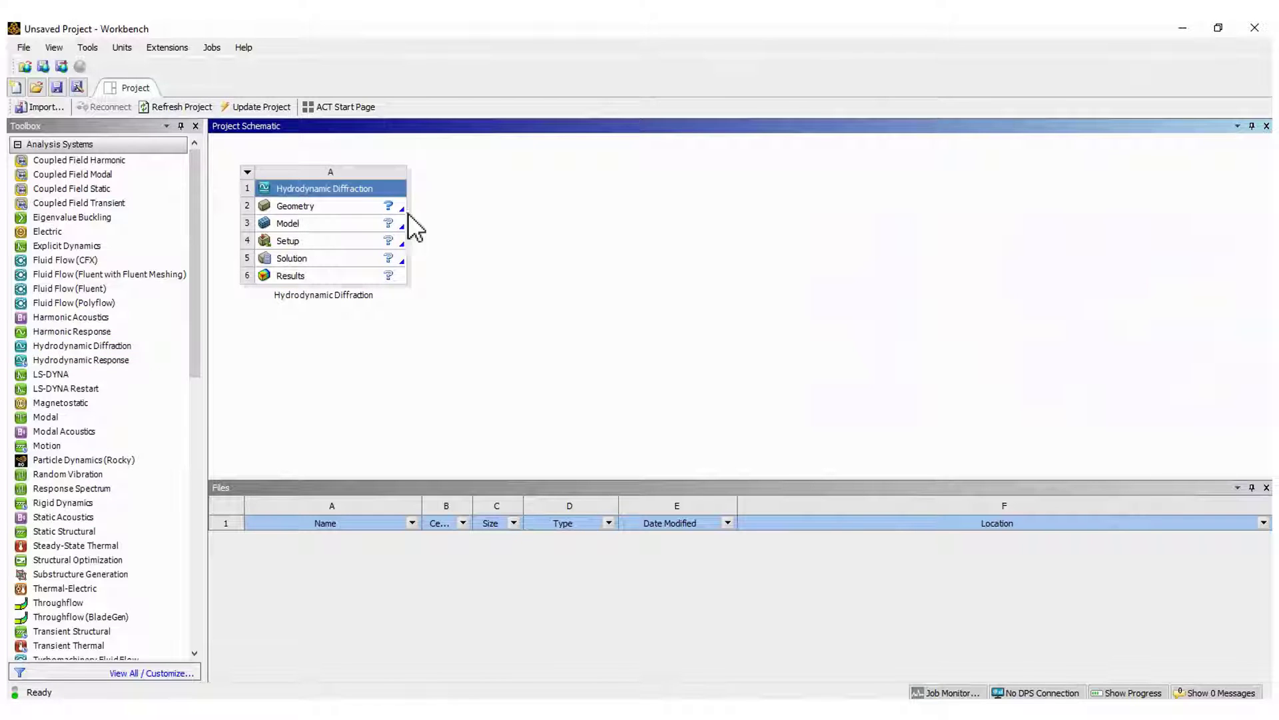
{"action": "left_click", "coordinate": [370, 210]}
{"action": "right_click", "coordinate": [370, 209]}
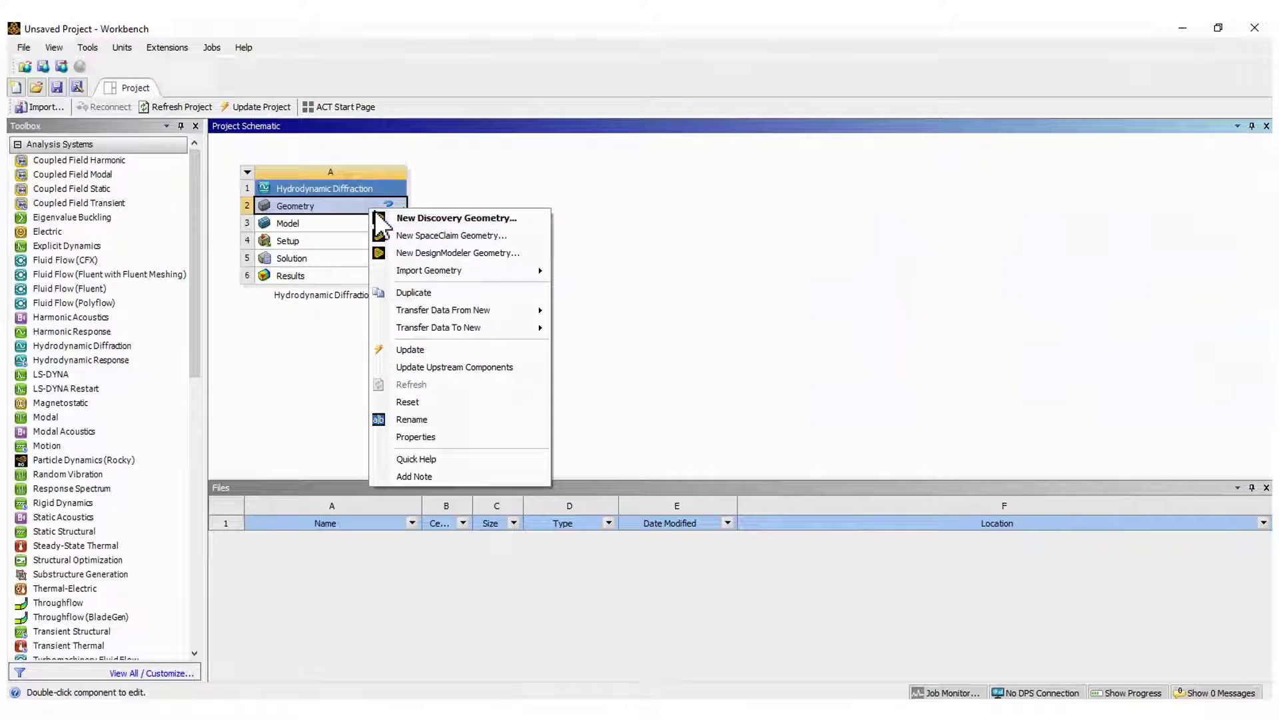
{"action": "left_click", "coordinate": [446, 236]}
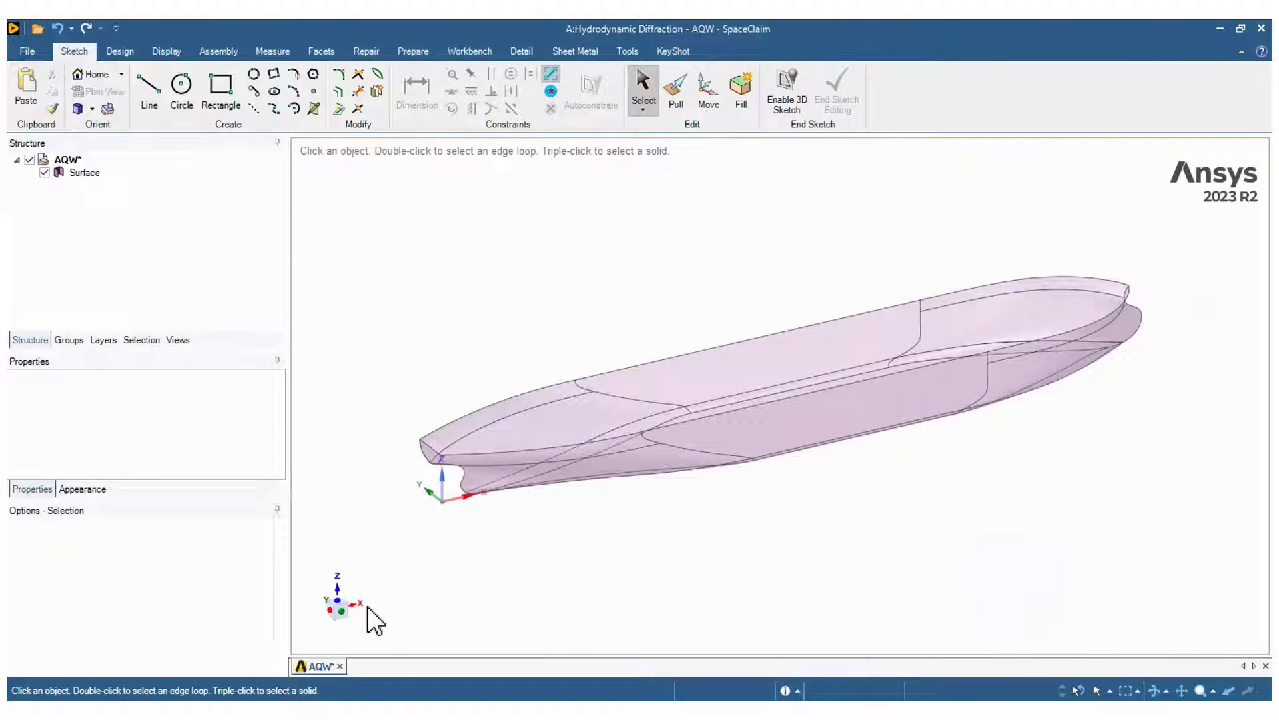
From the front view, move the hull Surface 8000 mm down in Z.
{"action": "left_click", "coordinate": [362, 607]}
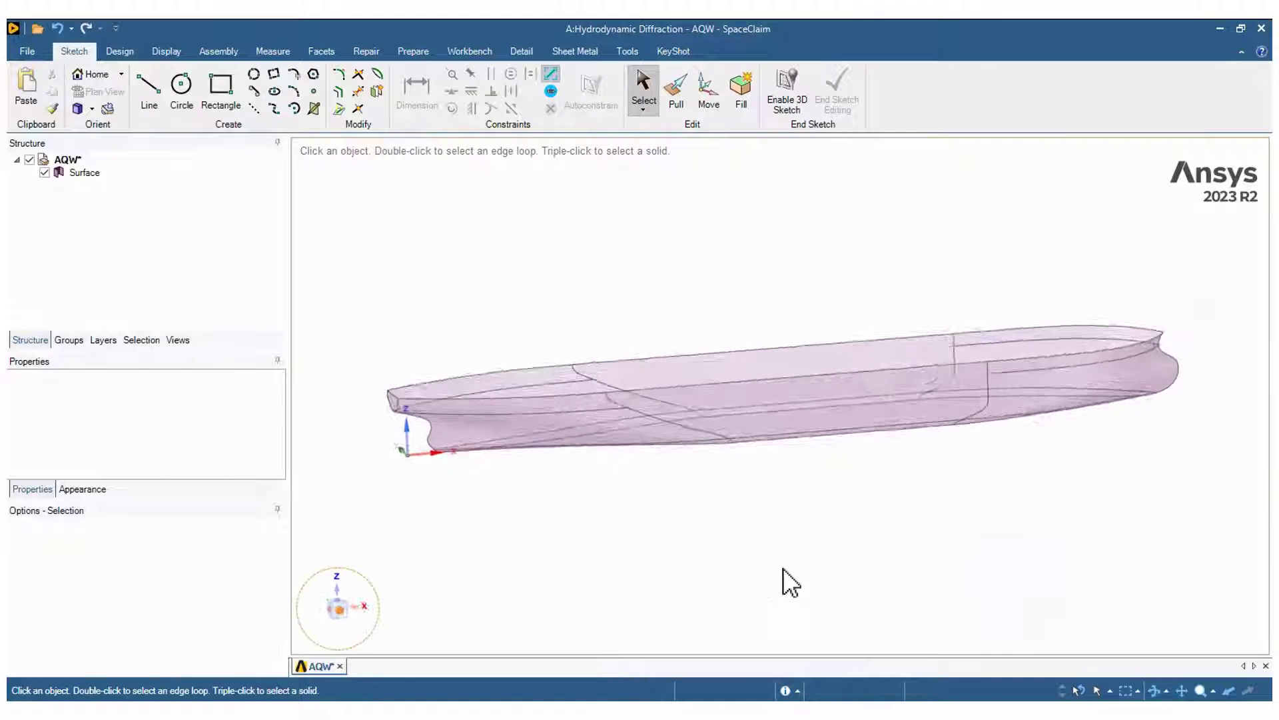
{"action": "left_click", "coordinate": [708, 82]}
{"action": "left_click", "coordinate": [84, 172]}
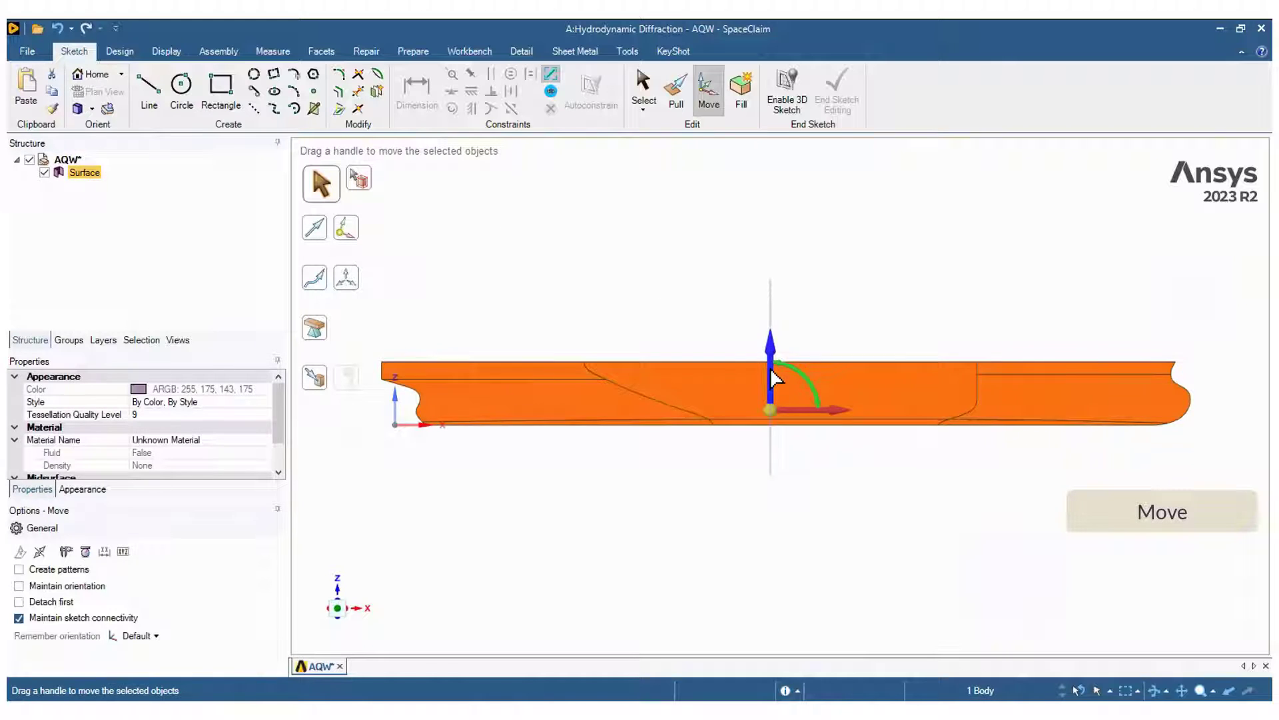
{"action": "left_click_drag", "start_coordinate": [773, 378], "coordinate": [775, 380]}
{"action": "key", "text": "Escape"}
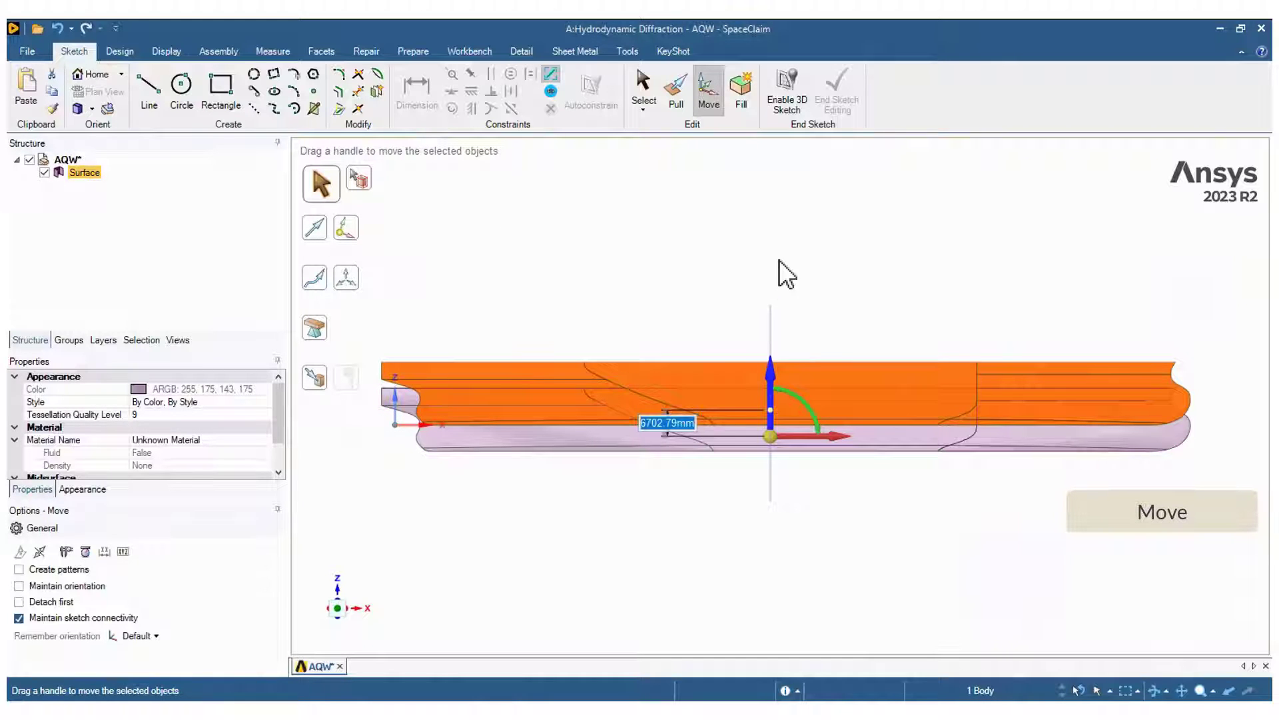
{"action": "type", "text": "8000"}
{"action": "key", "text": "Return"}
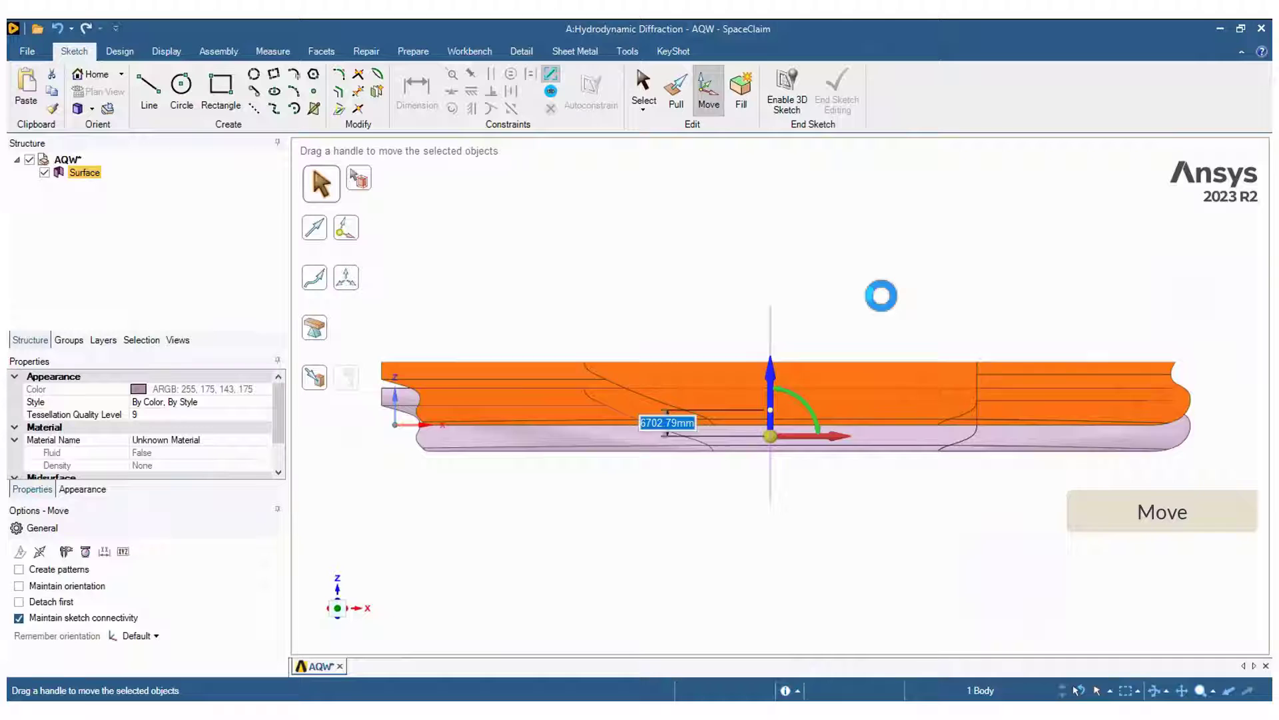
{"action": "left_click", "coordinate": [888, 309]}
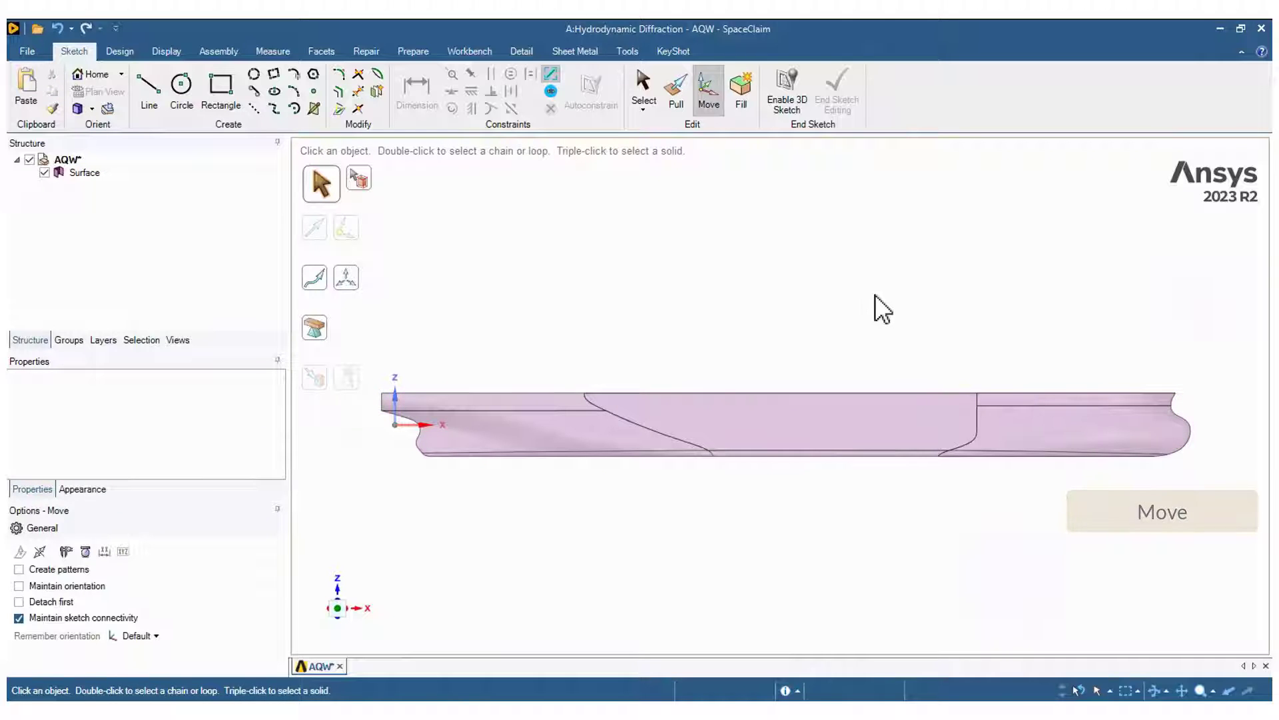
Create a reference plane through the origin.
{"action": "left_click", "coordinate": [120, 52]}
{"action": "left_click", "coordinate": [530, 80]}
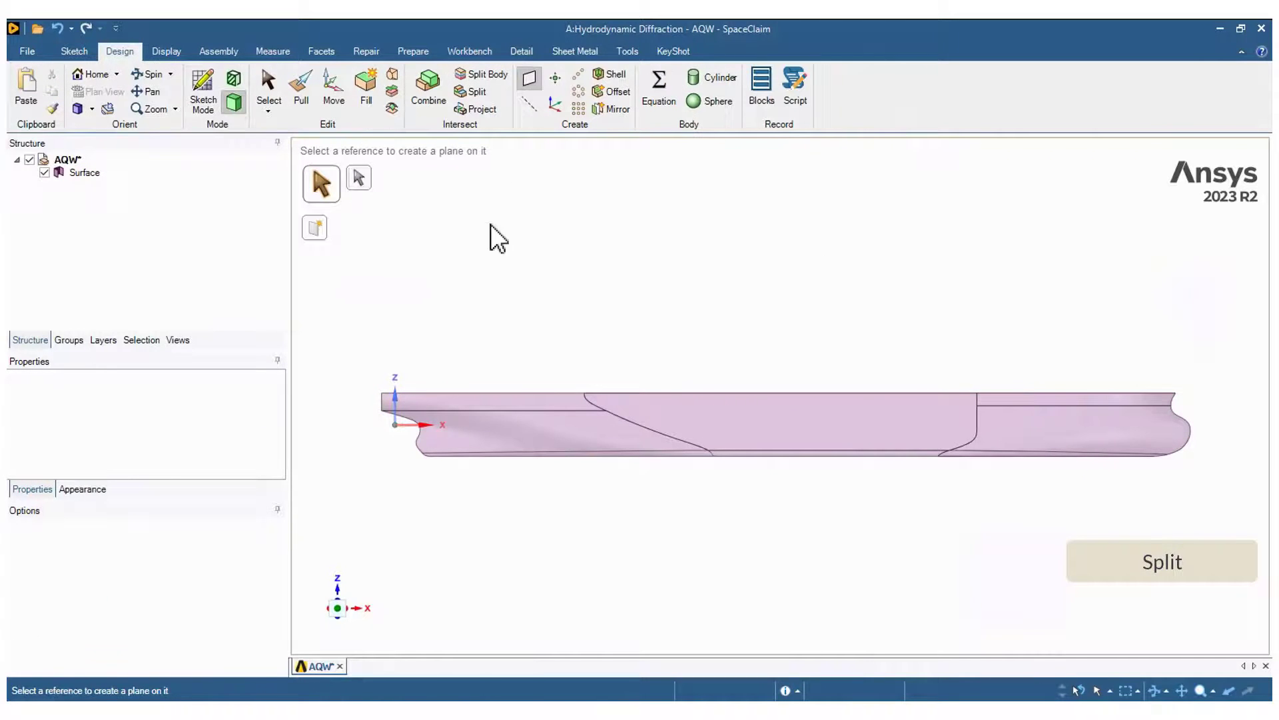
{"action": "left_click", "coordinate": [522, 360]}
{"action": "key", "text": "Escape"}
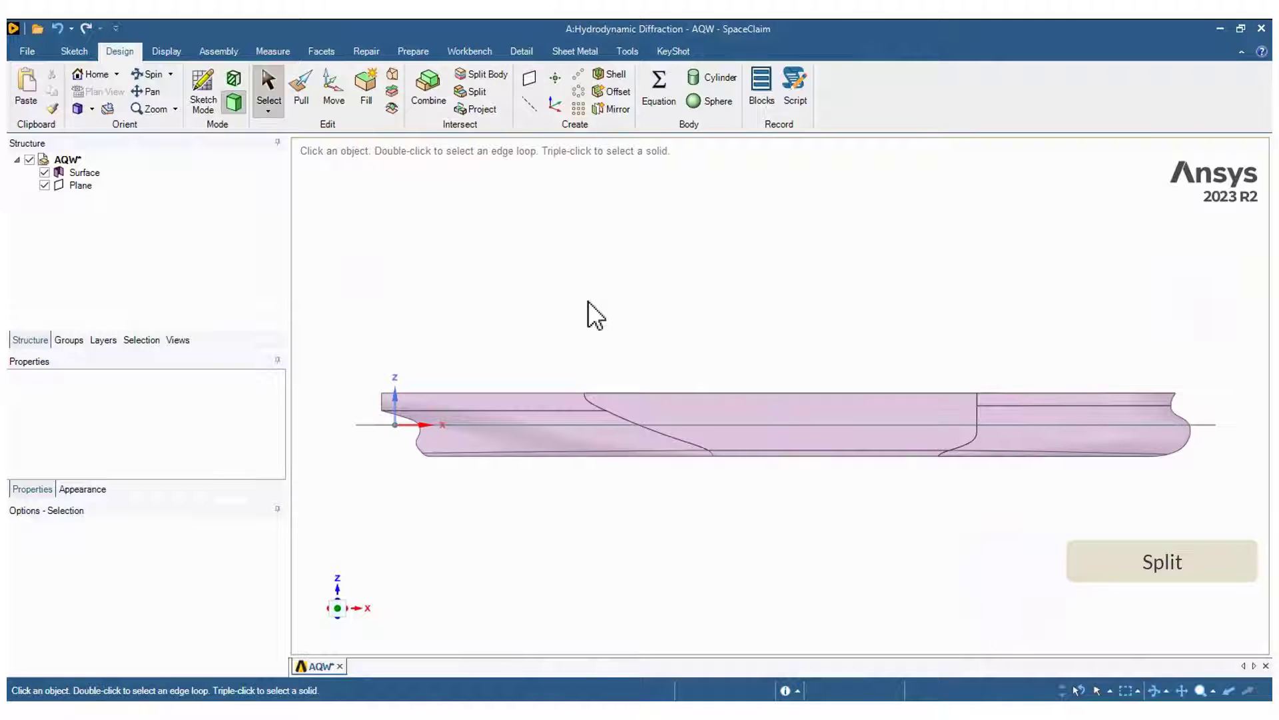
{"action": "middle_click_drag", "start_coordinate": [588, 314], "coordinate": [619, 307]}
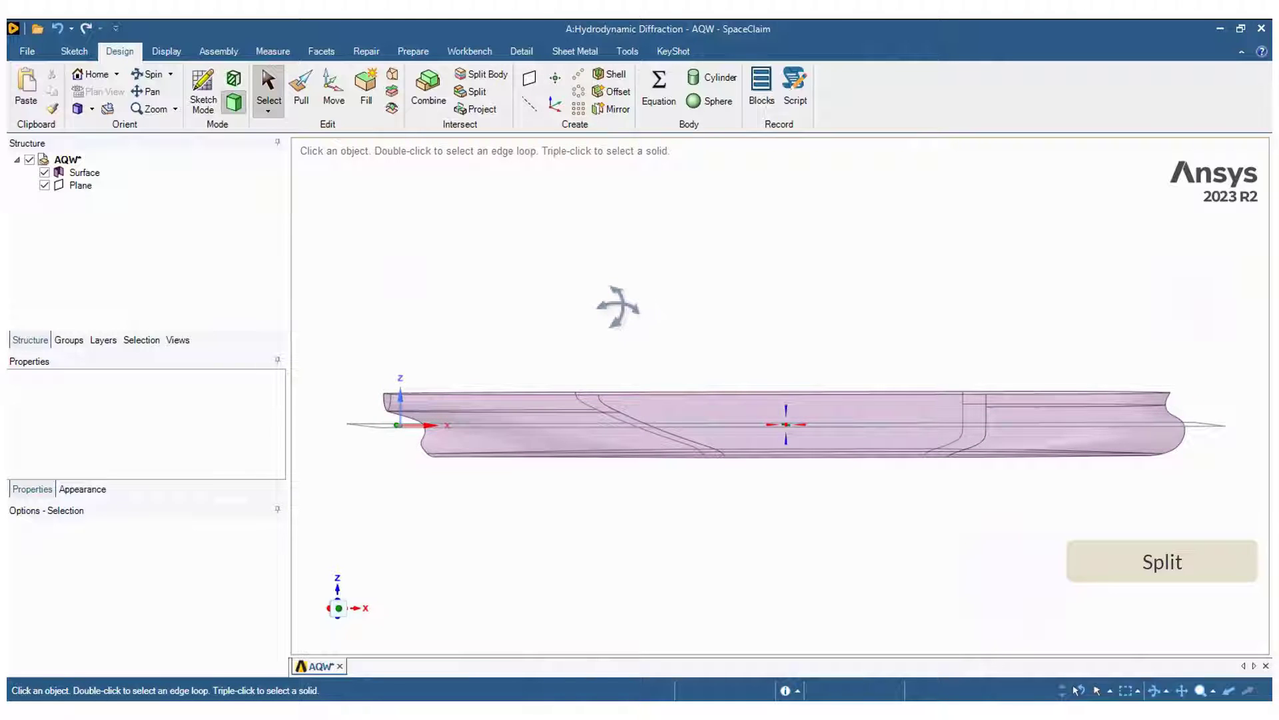
Split the hull surface body into two with the new plane.
{"action": "left_click", "coordinate": [483, 74]}
{"action": "left_click", "coordinate": [138, 172]}
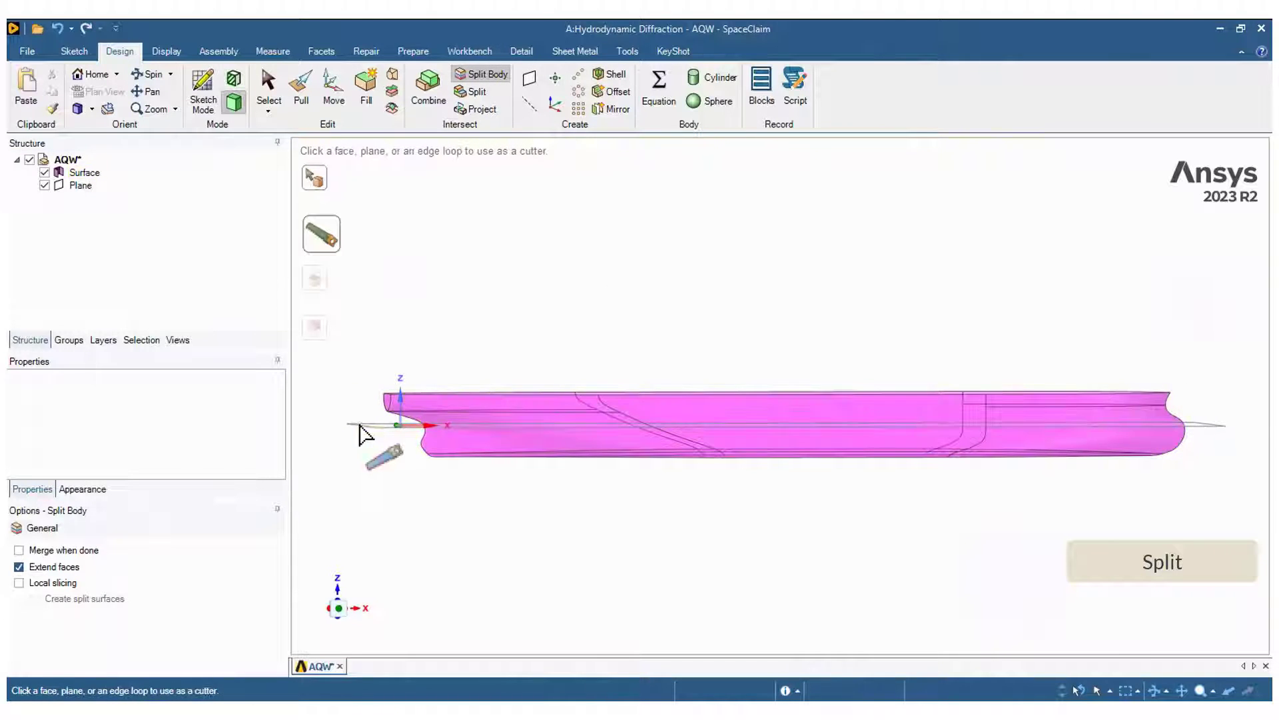
{"action": "left_click", "coordinate": [366, 430]}
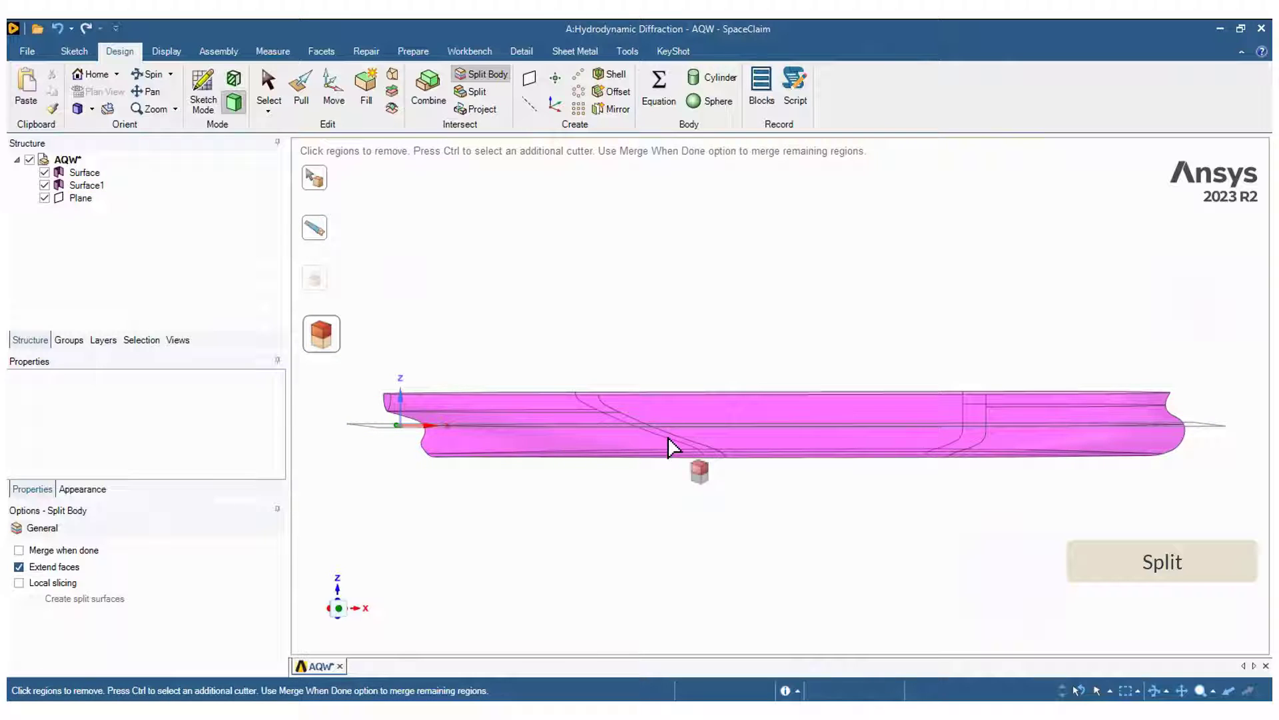
{"action": "key", "text": "Escape"}
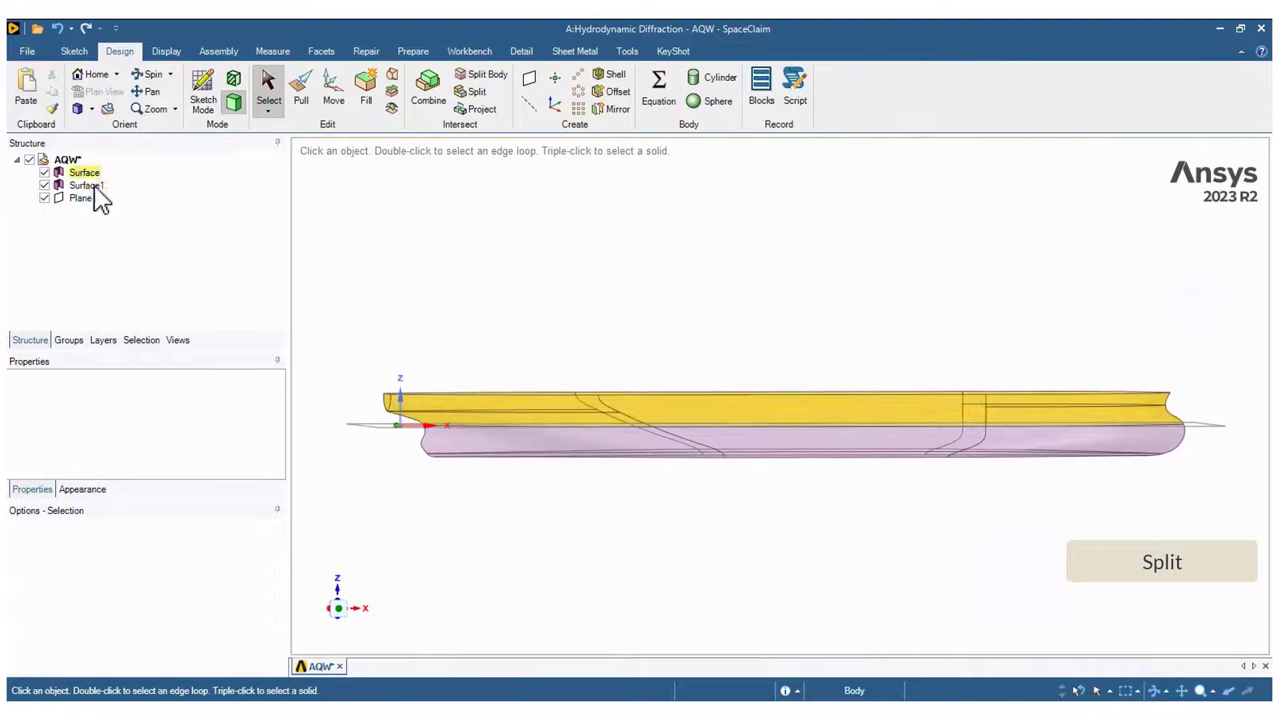
Hide the plane and name the hull halves Upper and Lower.
{"action": "left_click", "coordinate": [44, 197]}
{"action": "left_click", "coordinate": [81, 174]}
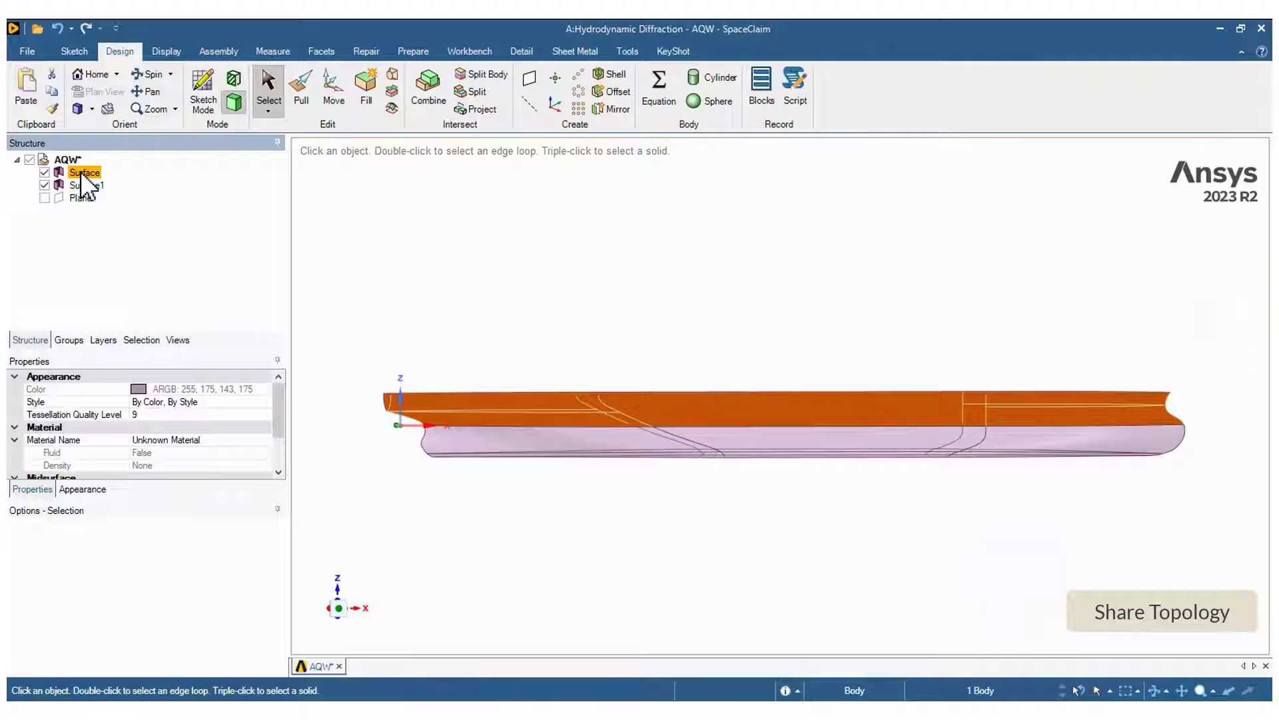
{"action": "left_click", "coordinate": [80, 172]}
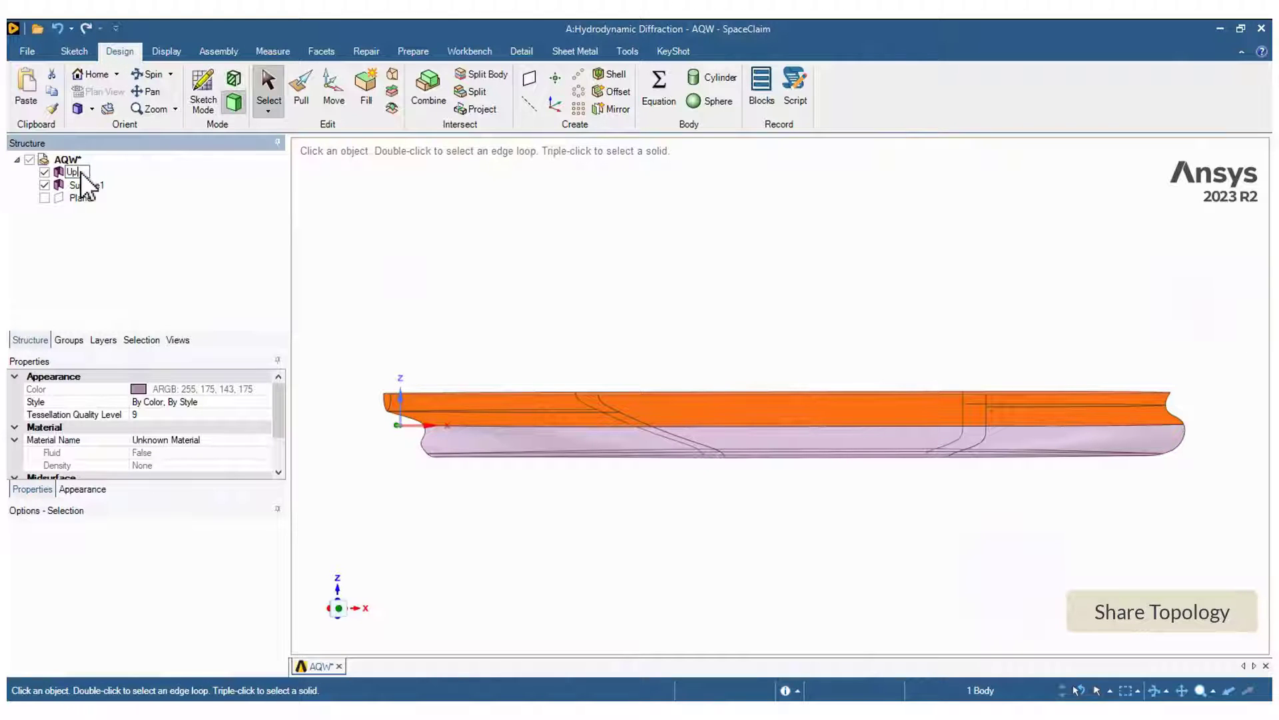
{"action": "left_click", "coordinate": [84, 185]}
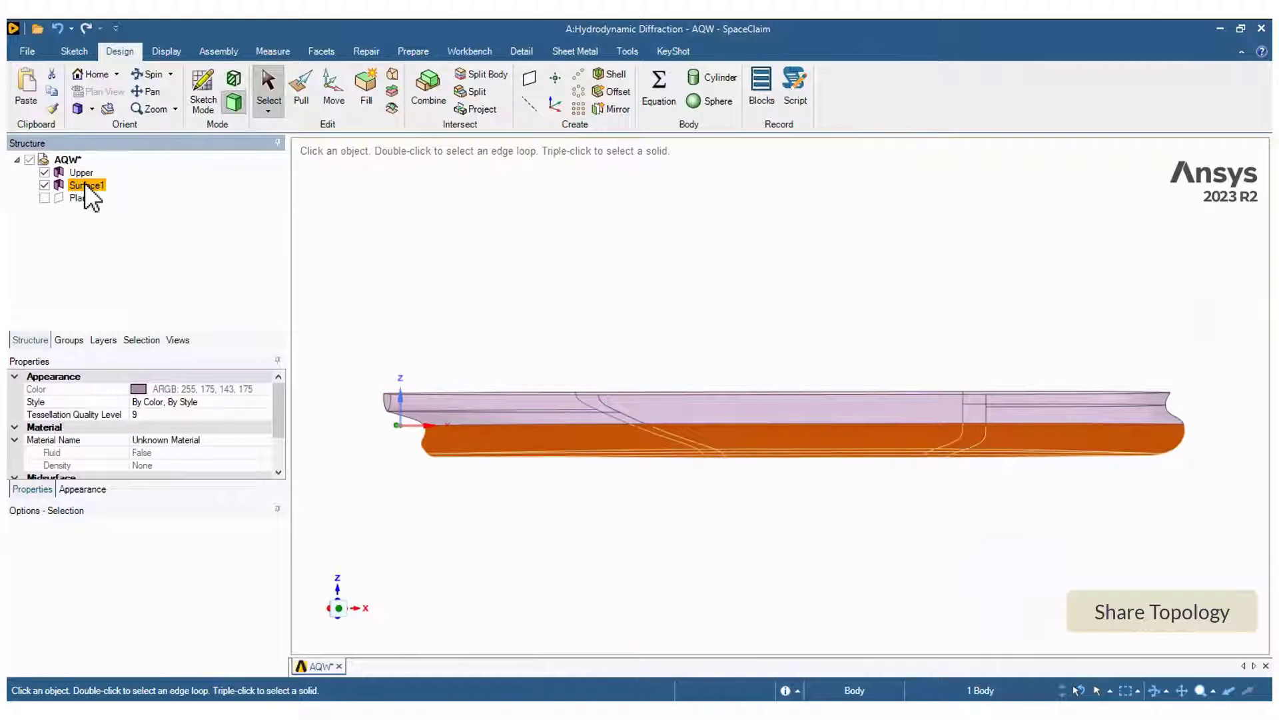
{"action": "left_click", "coordinate": [84, 185]}
{"action": "type", "text": "Lower"}
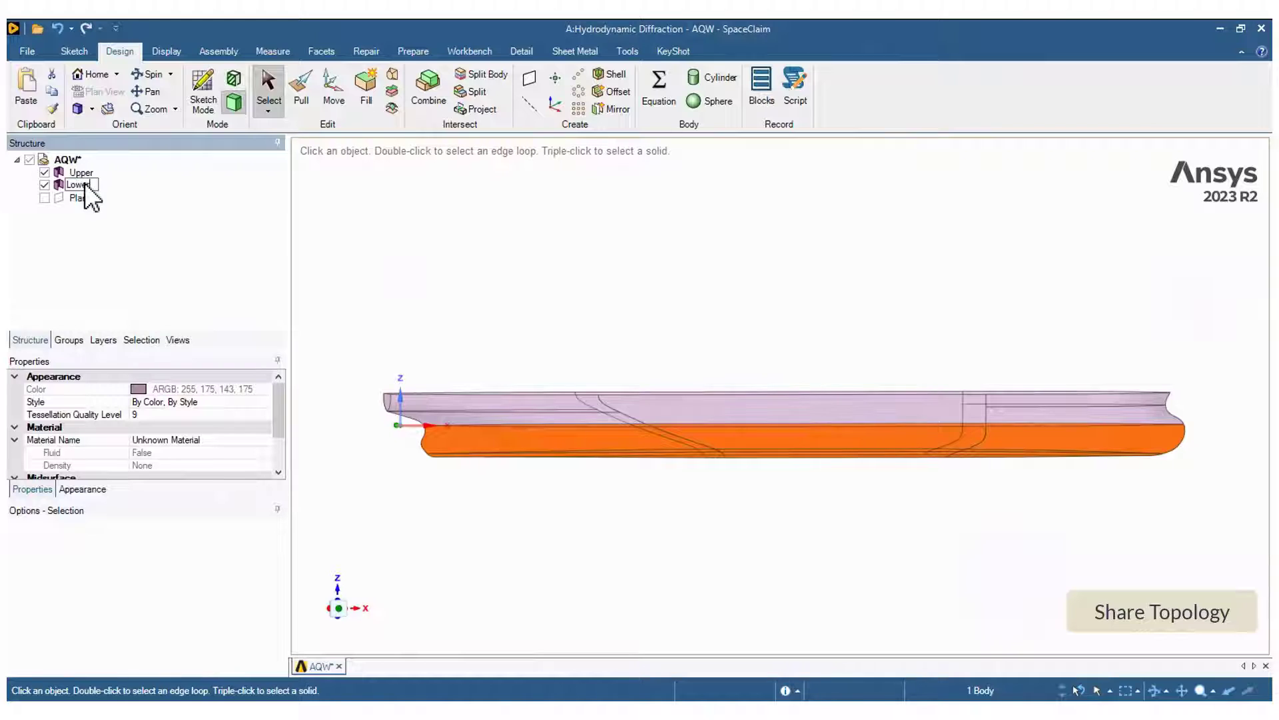
{"action": "key", "text": "Return"}
Move Upper and Lower into a new ShipHull component.
{"action": "left_click", "coordinate": [80, 171], "text": "ctrl"}
{"action": "right_click", "coordinate": [103, 177]}
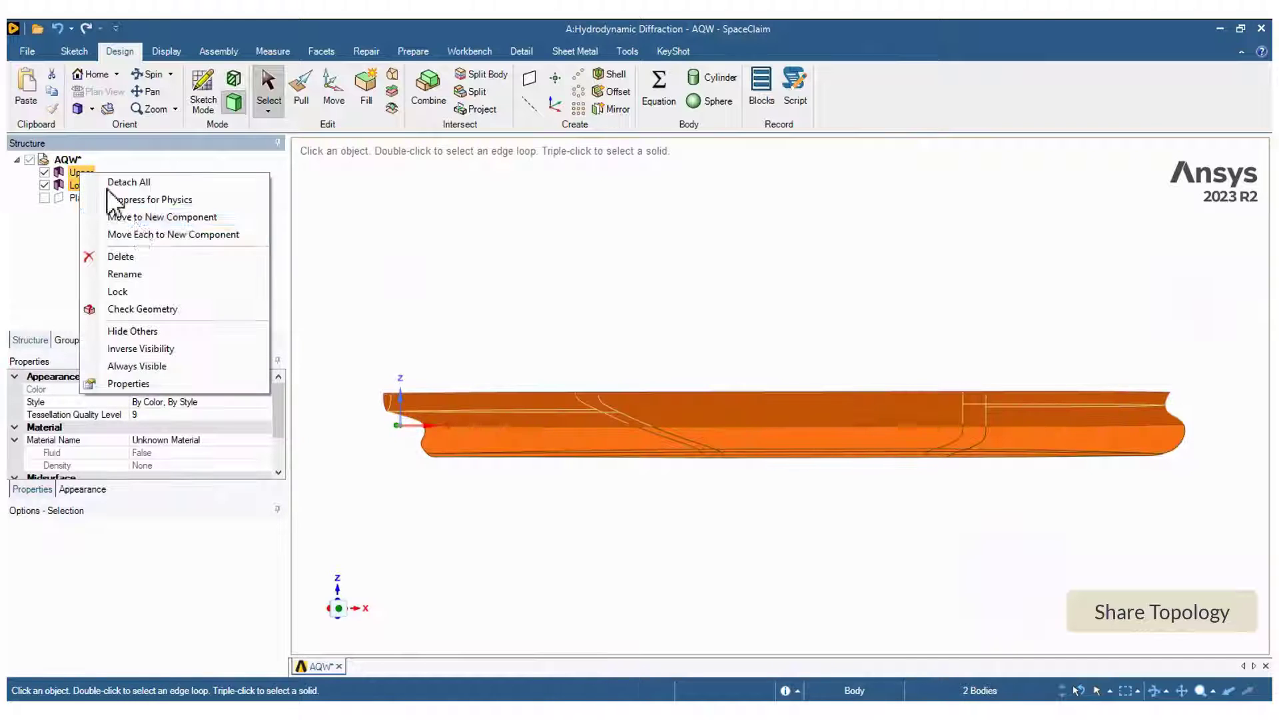
{"action": "left_click", "coordinate": [137, 216]}
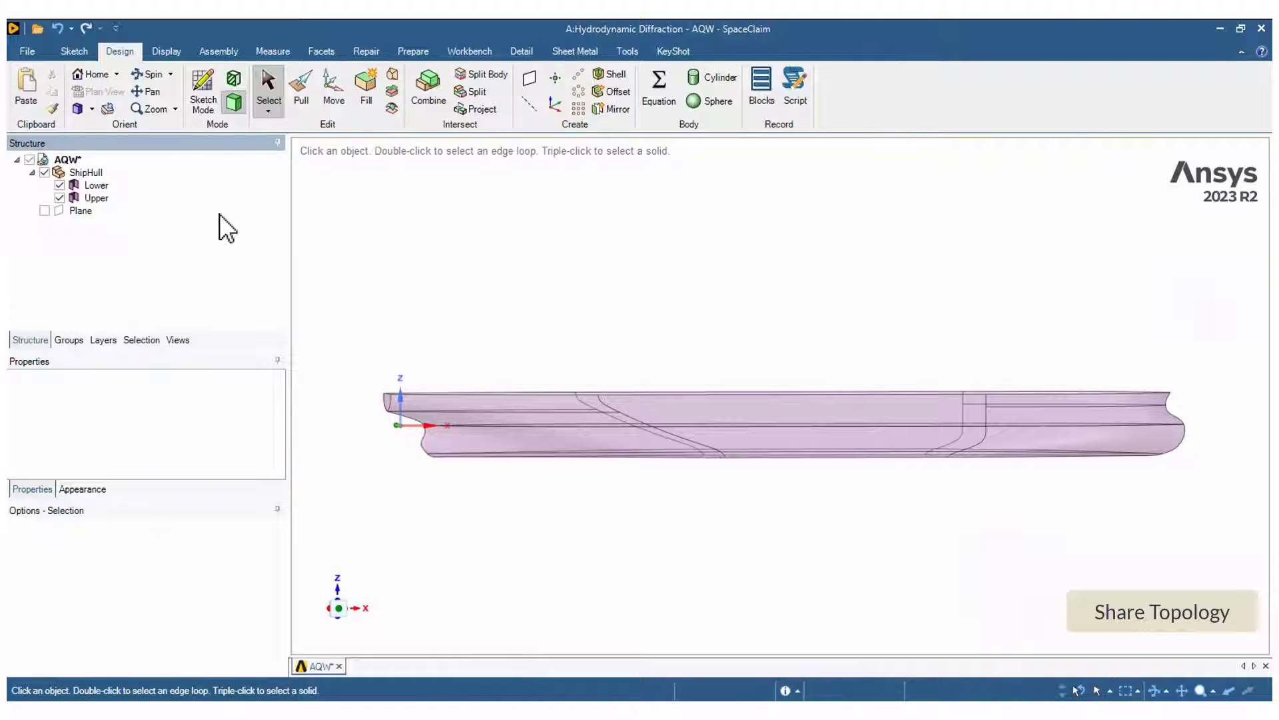
Share topology between the hull halves, completing the 6 common edges.
{"action": "left_click", "coordinate": [454, 48]}
{"action": "left_click", "coordinate": [440, 85]}
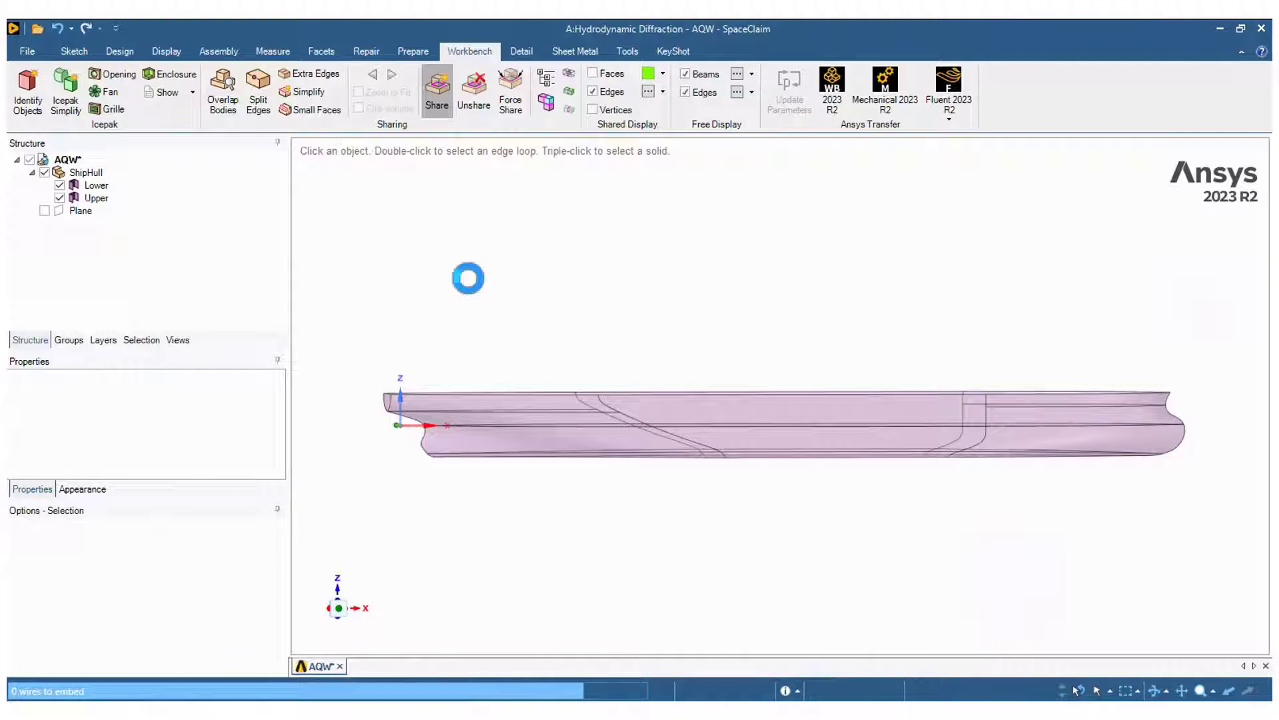
{"action": "middle_click_drag", "start_coordinate": [483, 301], "coordinate": [486, 306]}
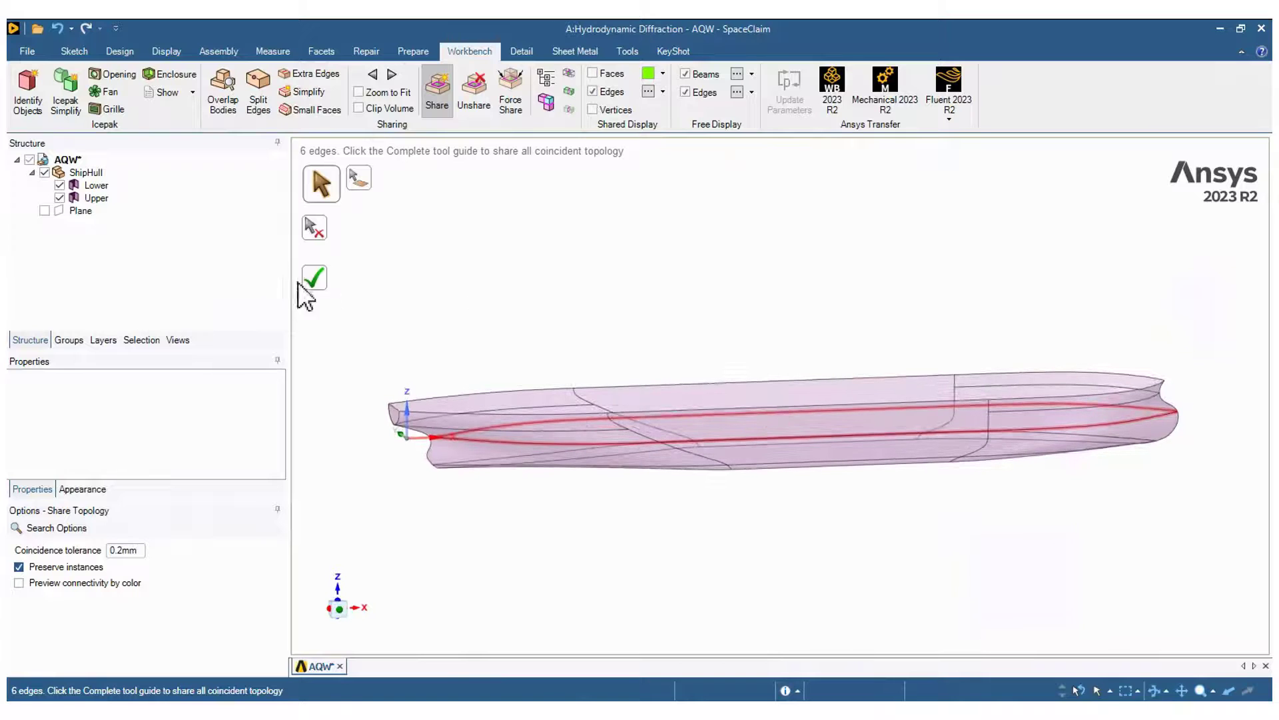
{"action": "left_click", "coordinate": [322, 280]}
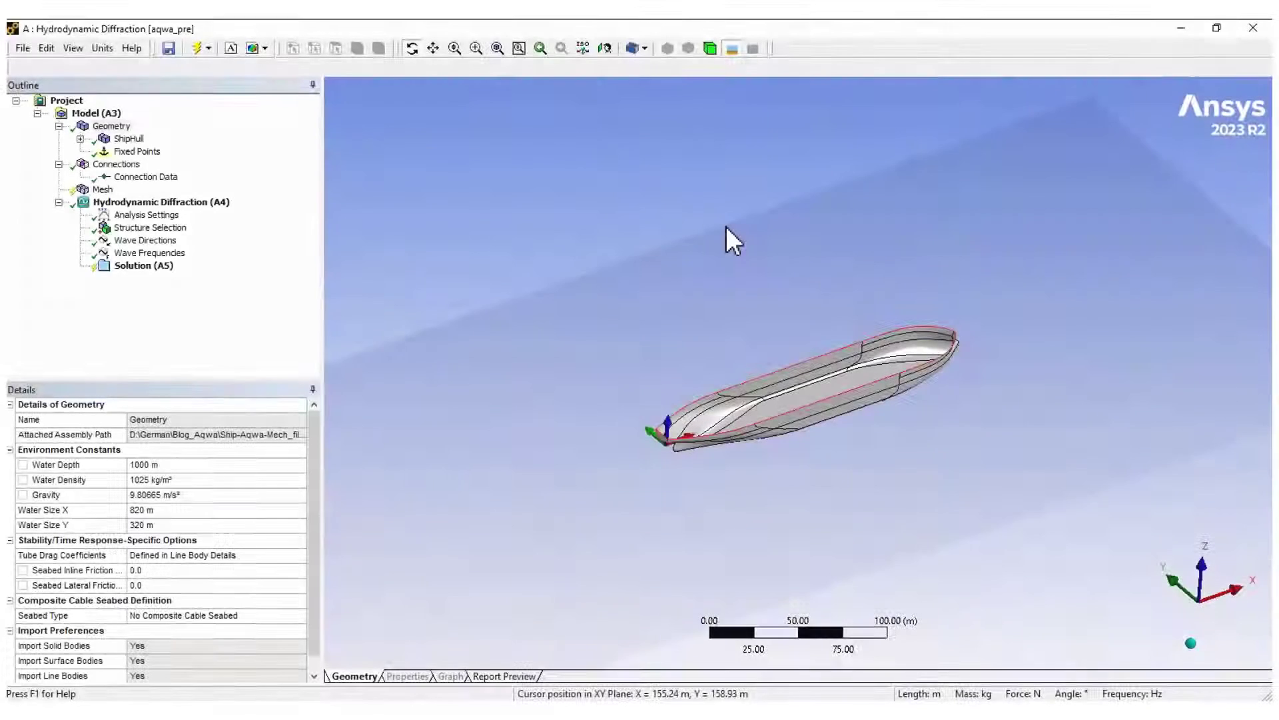
Set the water depth to 500 m and water size Y to 820 m.
{"action": "left_click", "coordinate": [171, 465]}
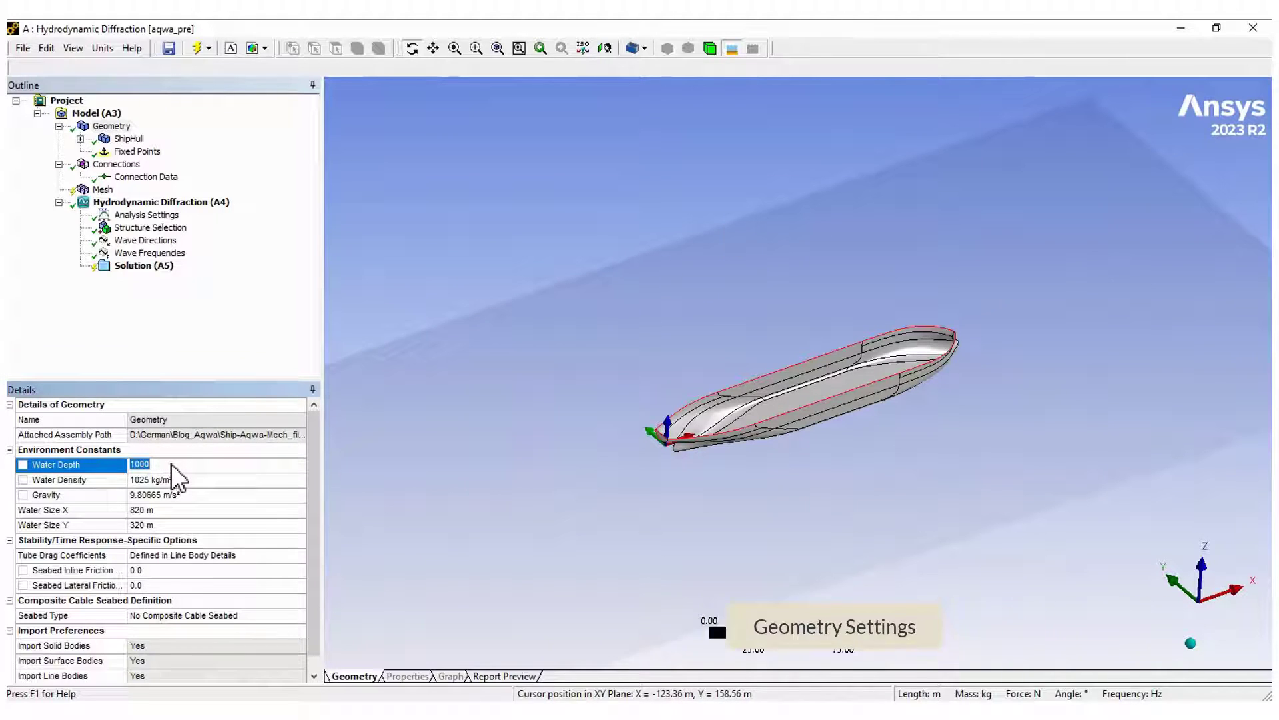
{"action": "type", "text": "500"}
{"action": "key", "text": "Return"}
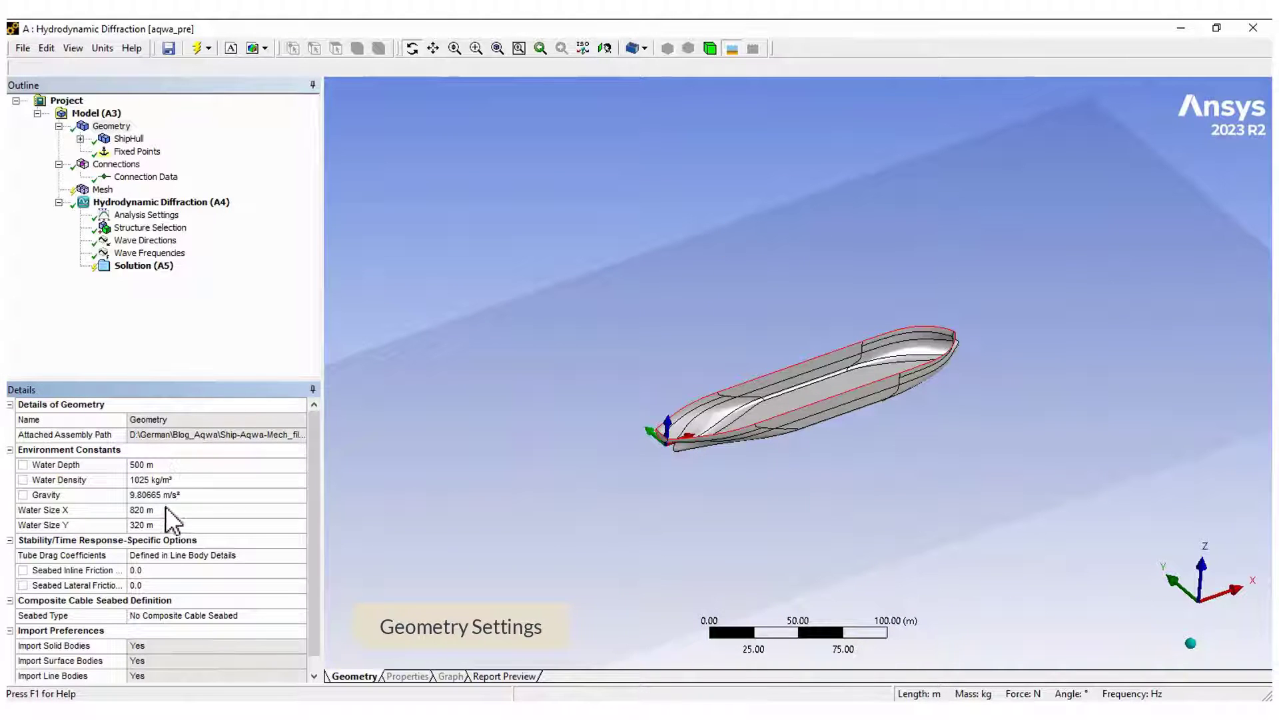
{"action": "left_click", "coordinate": [149, 526]}
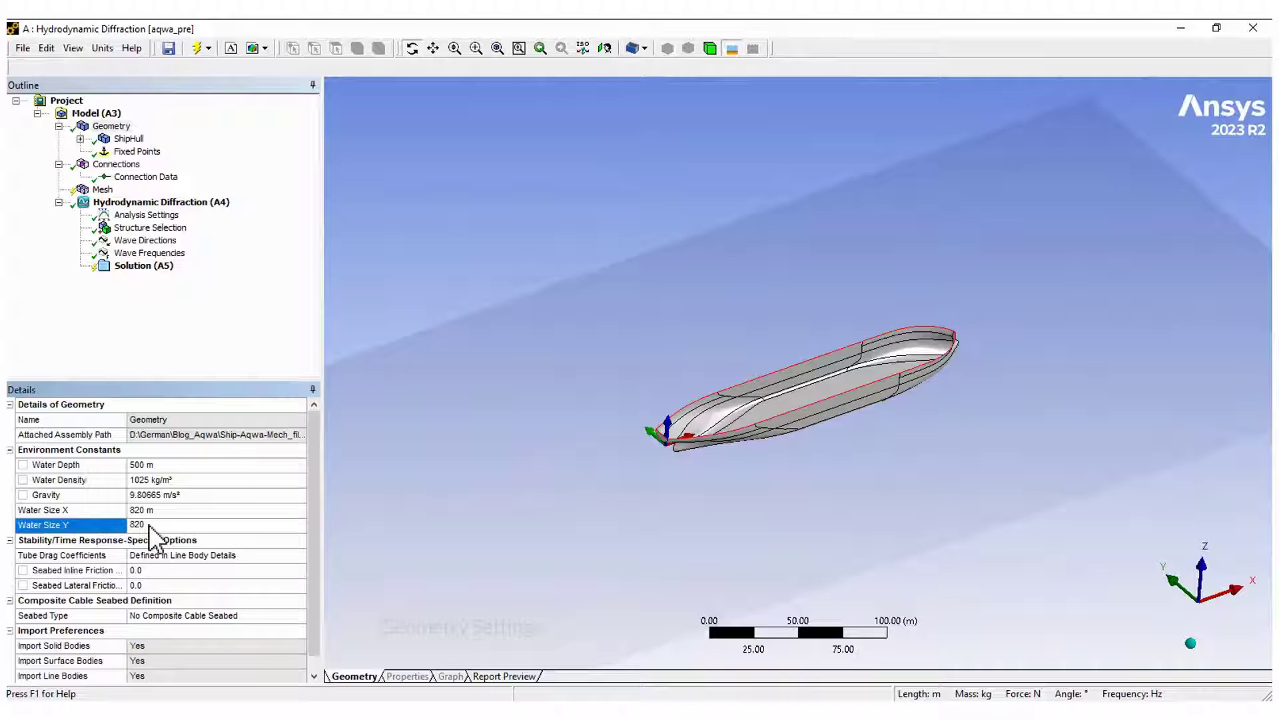
{"action": "key", "text": "Return"}
{"action": "scroll", "coordinate": [677, 366], "scroll_direction": "down", "scroll_amount": 5}
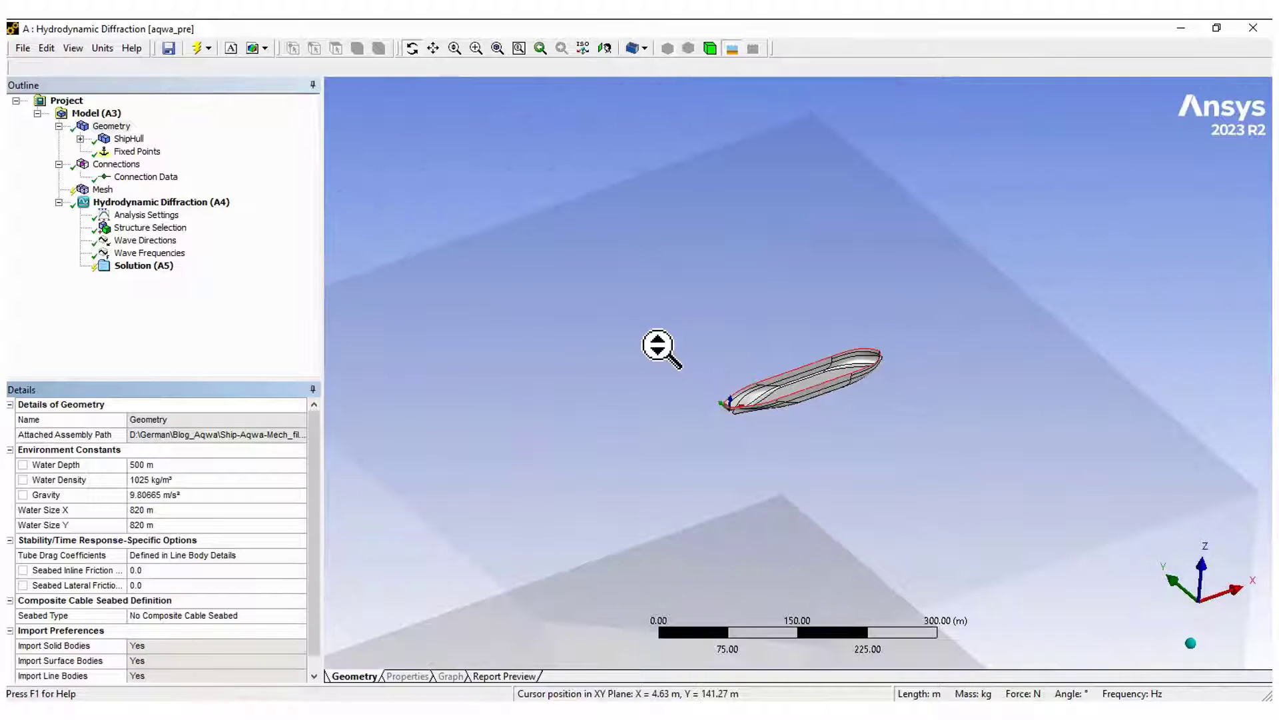
Turn on the ShipHull internal lid and add a point mass to it.
{"action": "left_click", "coordinate": [126, 139]}
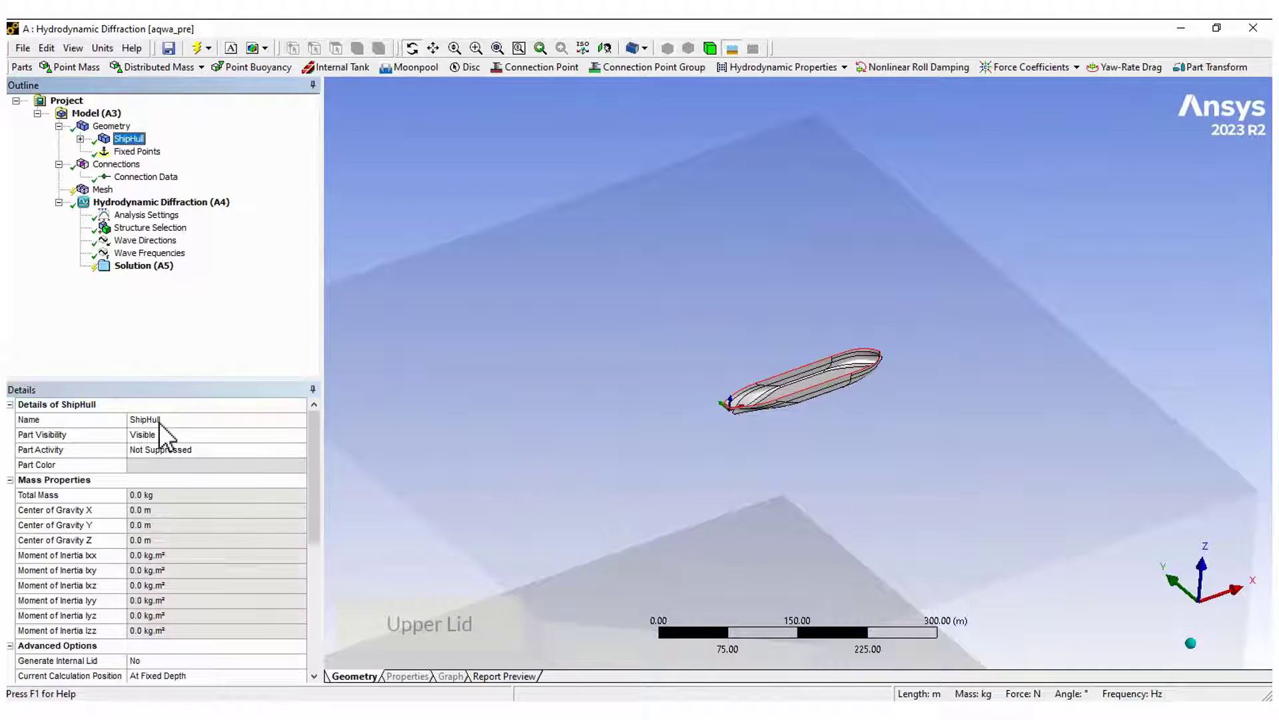
{"action": "double_click", "coordinate": [169, 660]}
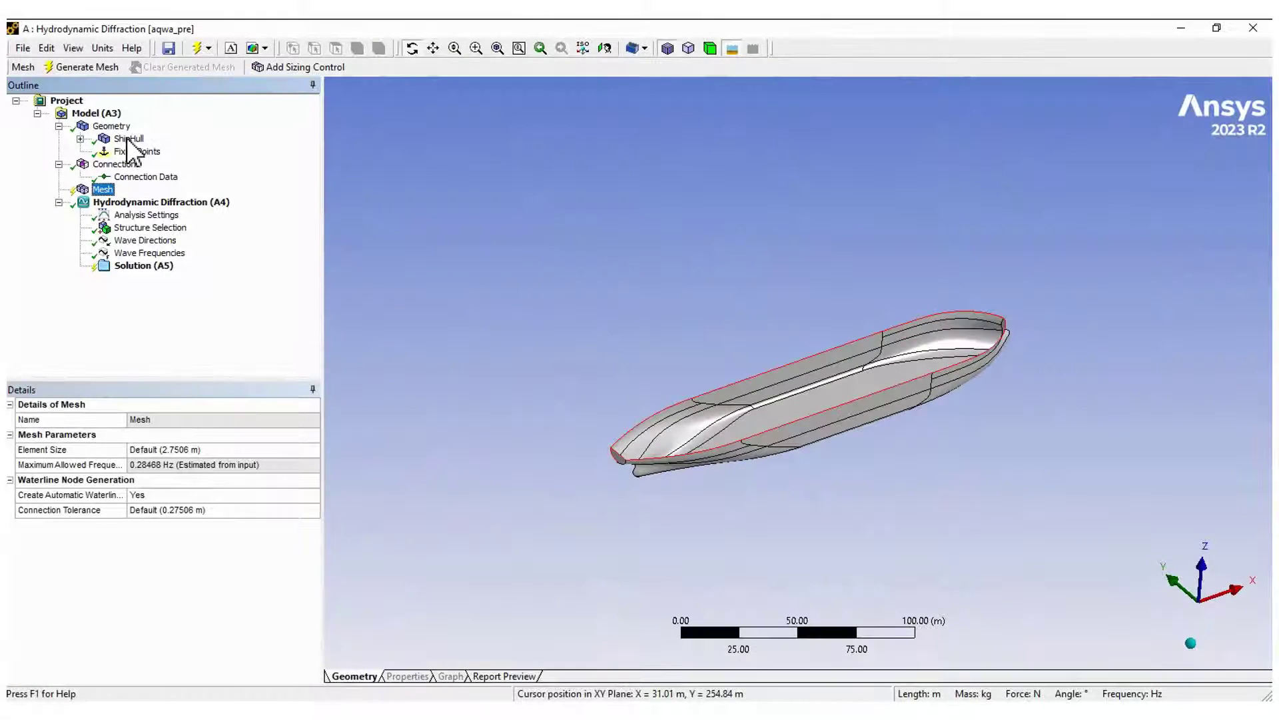
{"action": "right_click", "coordinate": [129, 140]}
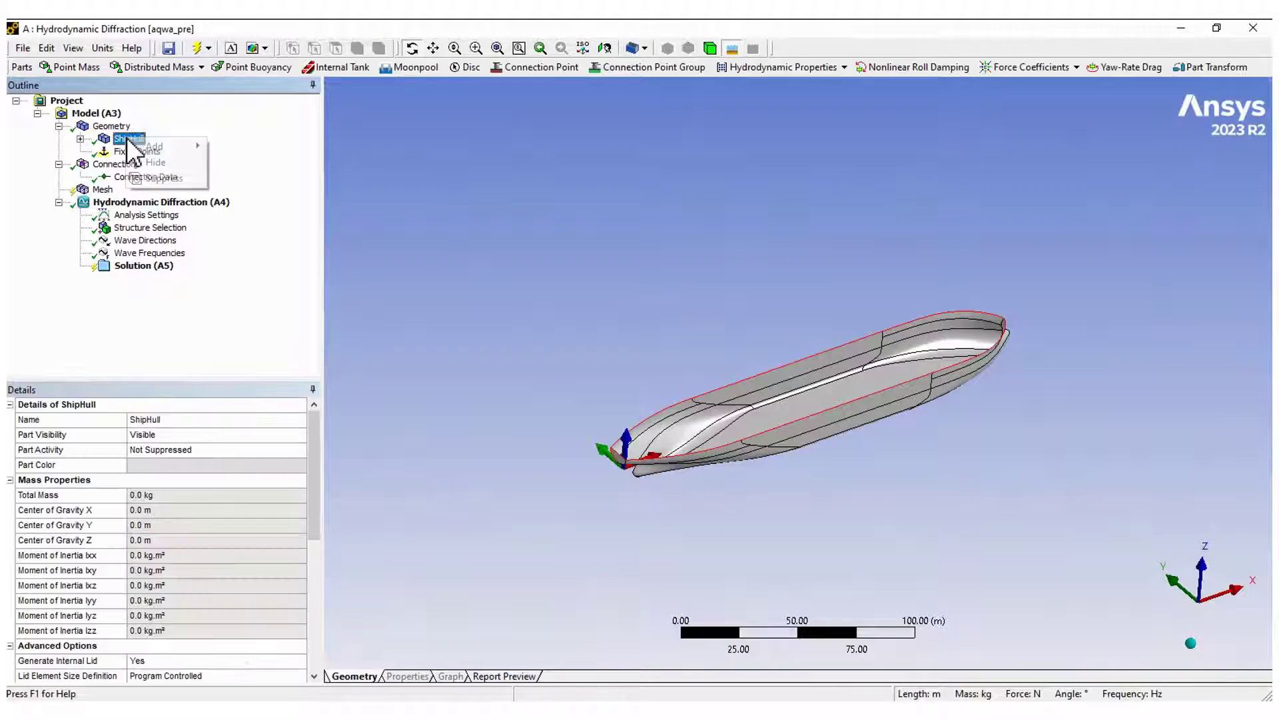
{"action": "mouse_move", "coordinate": [156, 146]}
{"action": "left_click", "coordinate": [245, 147]}
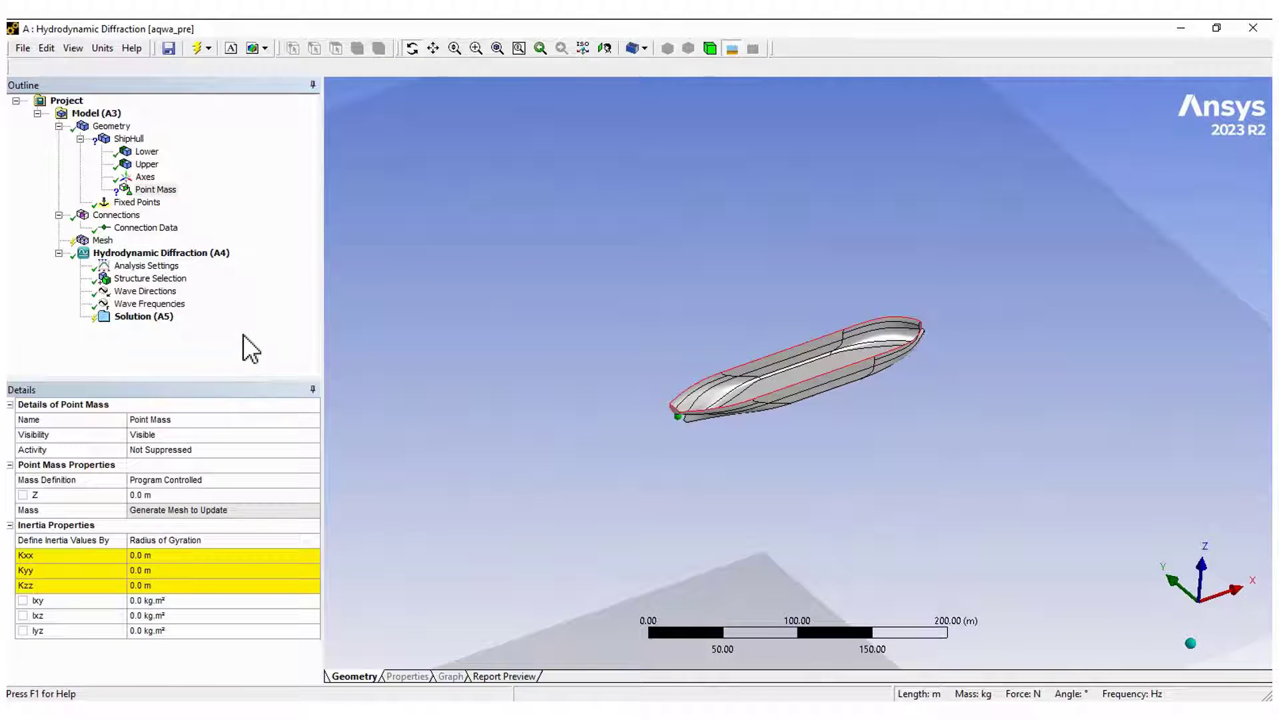
Give the point mass Z 8.5 m and gyration radii Kxx 13.6, Kyy 50, Kzz 52 m.
{"action": "left_click", "coordinate": [169, 496]}
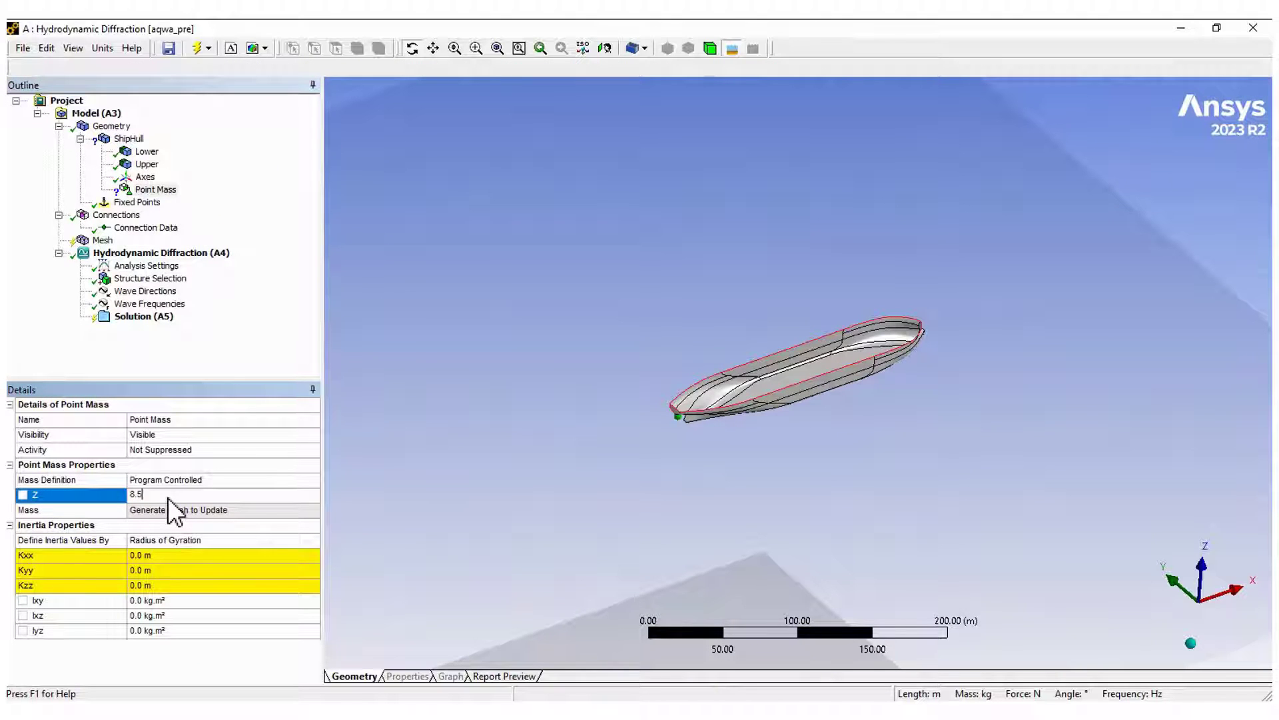
{"action": "key", "text": "Return"}
{"action": "left_click", "coordinate": [150, 560]}
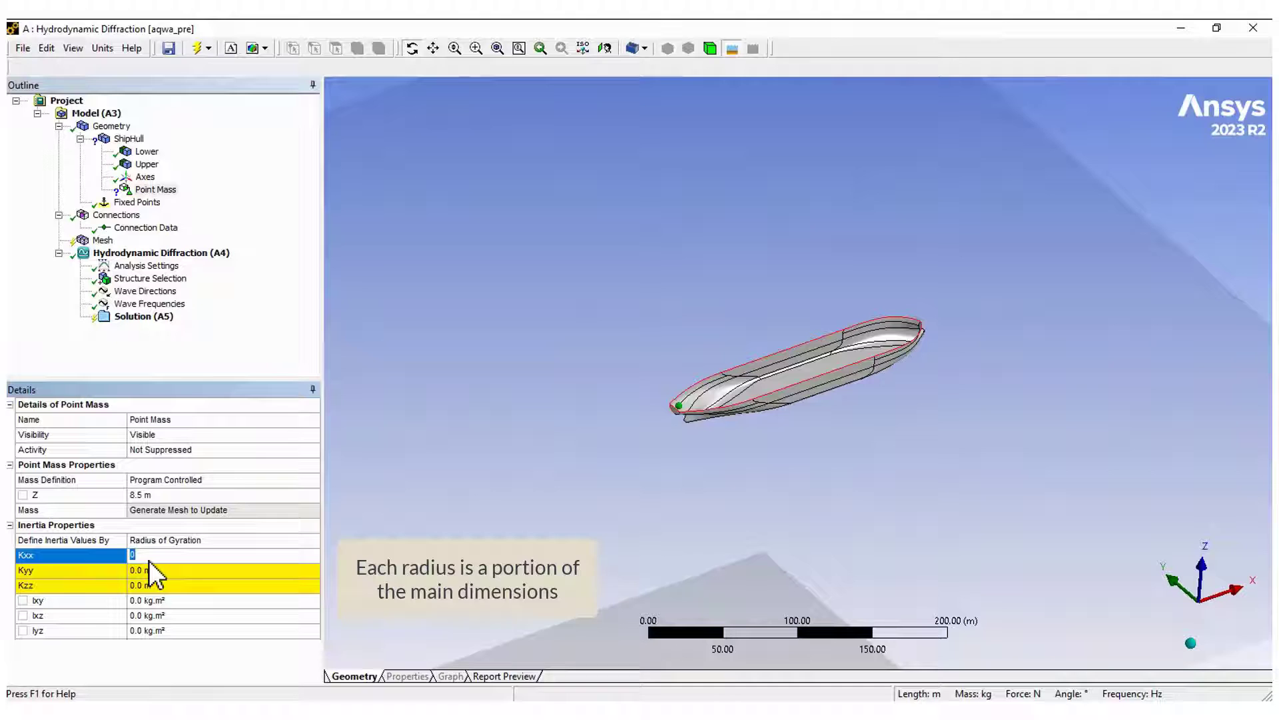
{"action": "type", "text": "13.6"}
{"action": "key", "text": "Return"}
{"action": "left_click", "coordinate": [158, 571]}
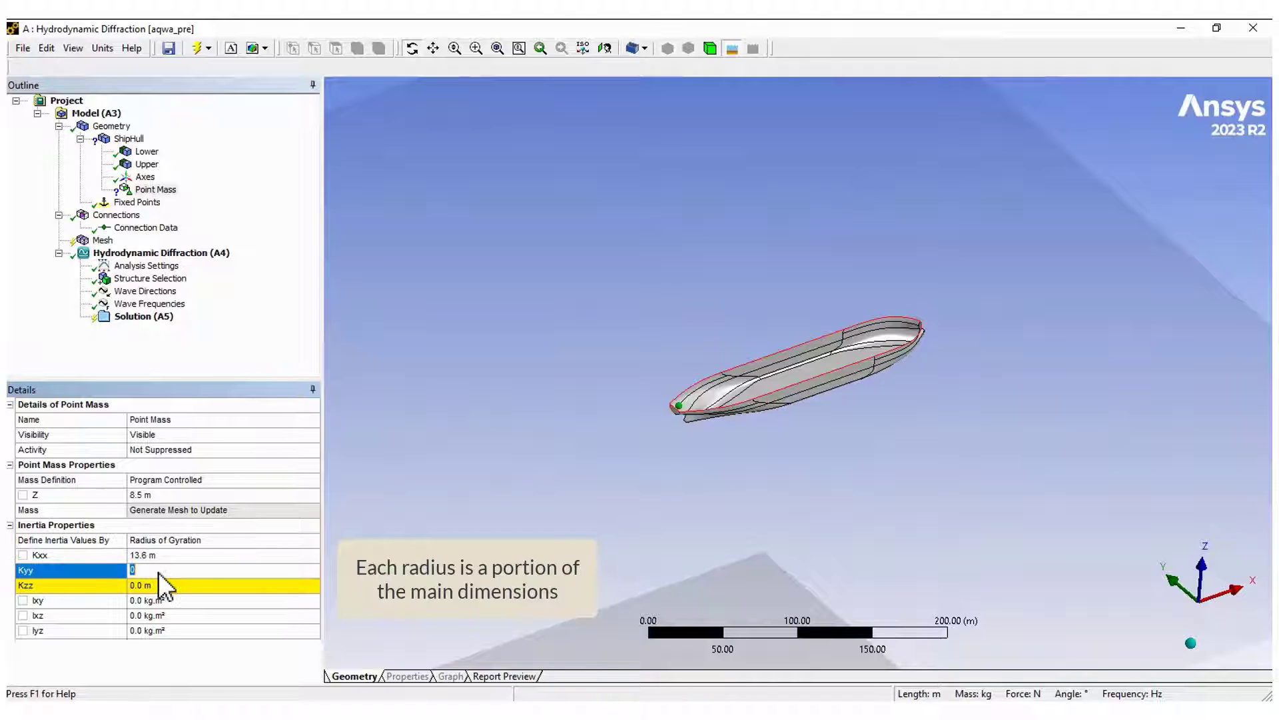
{"action": "type", "text": "50"}
{"action": "key", "text": "Return"}
{"action": "left_click", "coordinate": [158, 583]}
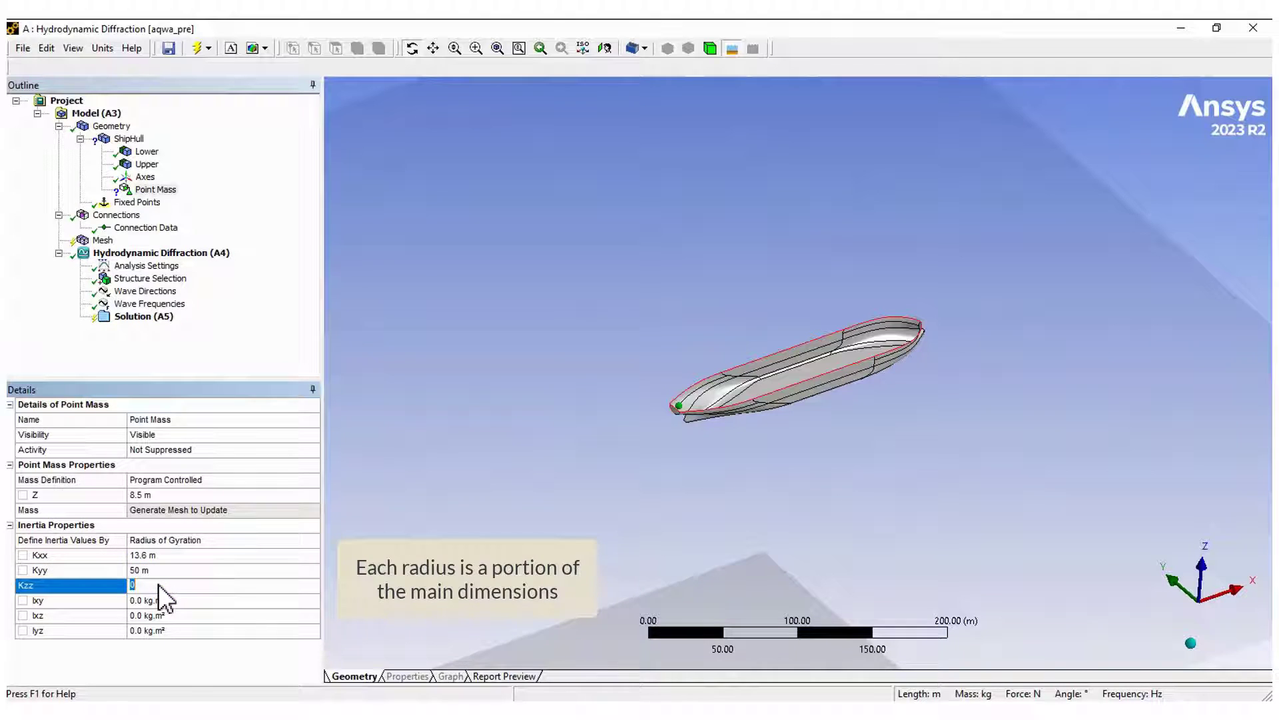
{"action": "key", "text": "Return"}
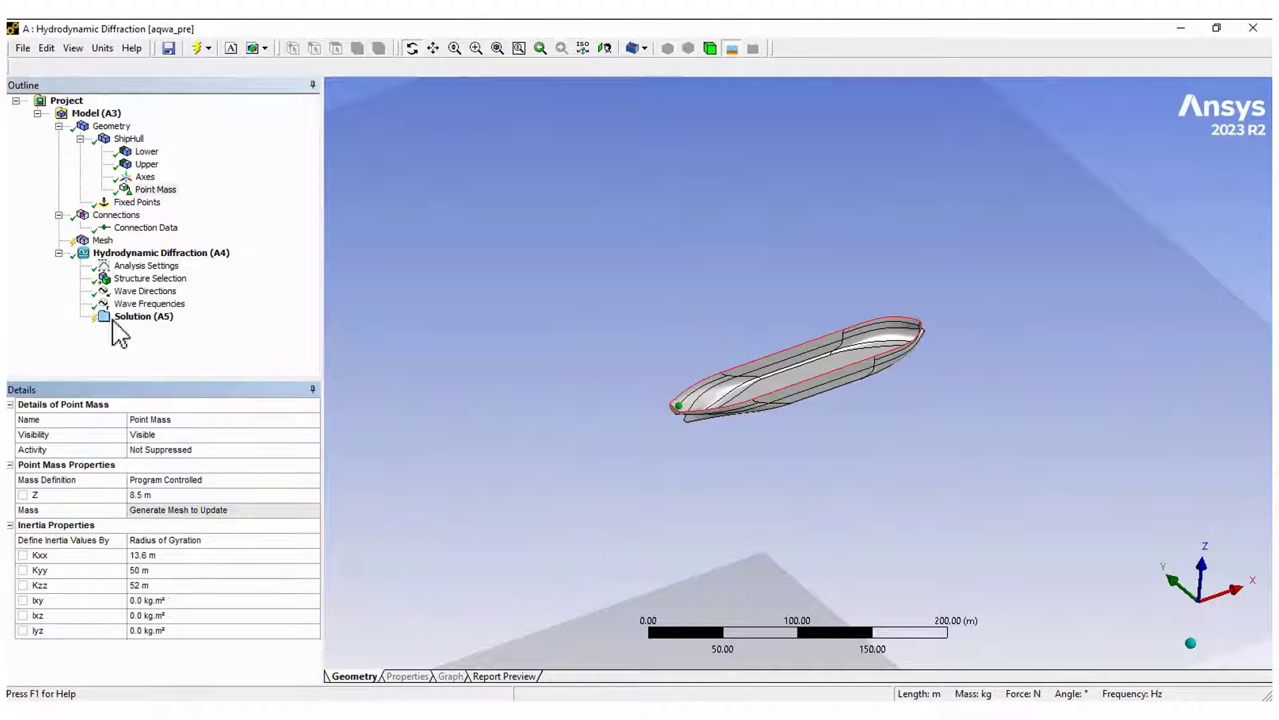
Set element size 5 m and connection tolerance 2 m, then generate the hull mesh.
{"action": "left_click", "coordinate": [102, 241]}
{"action": "left_click", "coordinate": [147, 449]}
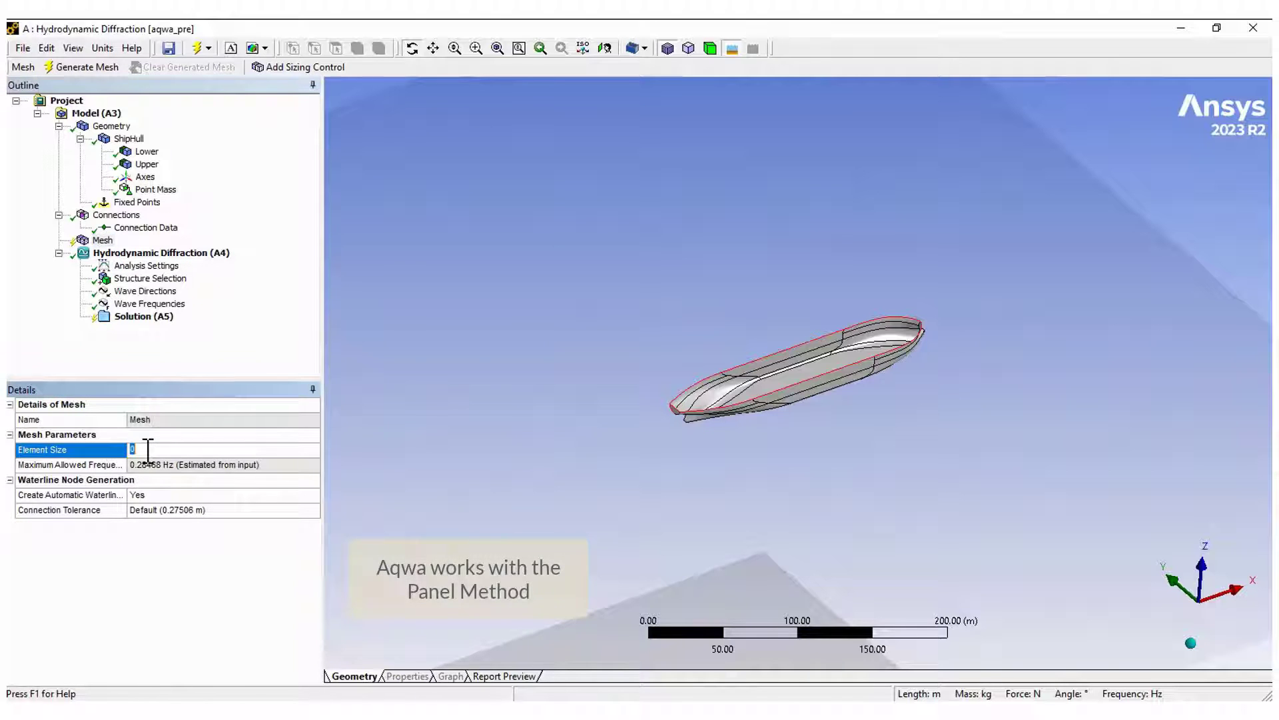
{"action": "type", "text": "5"}
{"action": "key", "text": "Return"}
{"action": "left_click", "coordinate": [154, 510]}
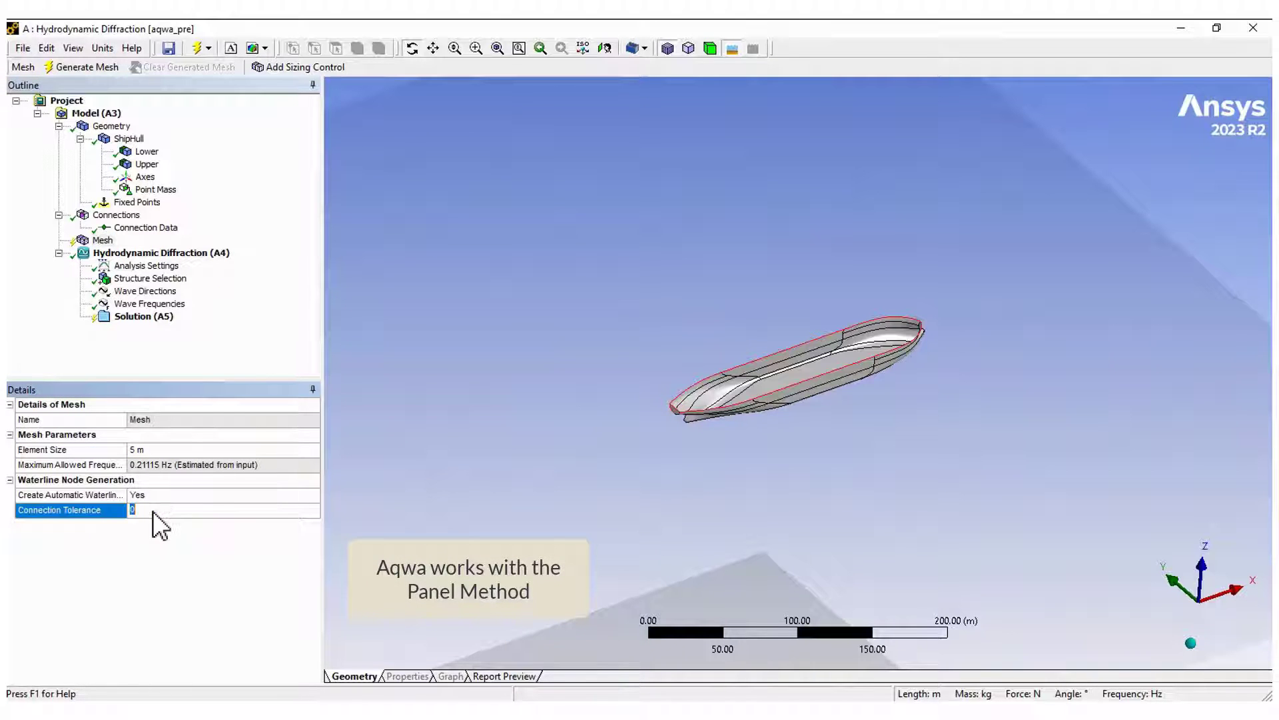
{"action": "type", "text": "2"}
{"action": "key", "text": "Return"}
{"action": "right_click", "coordinate": [107, 241]}
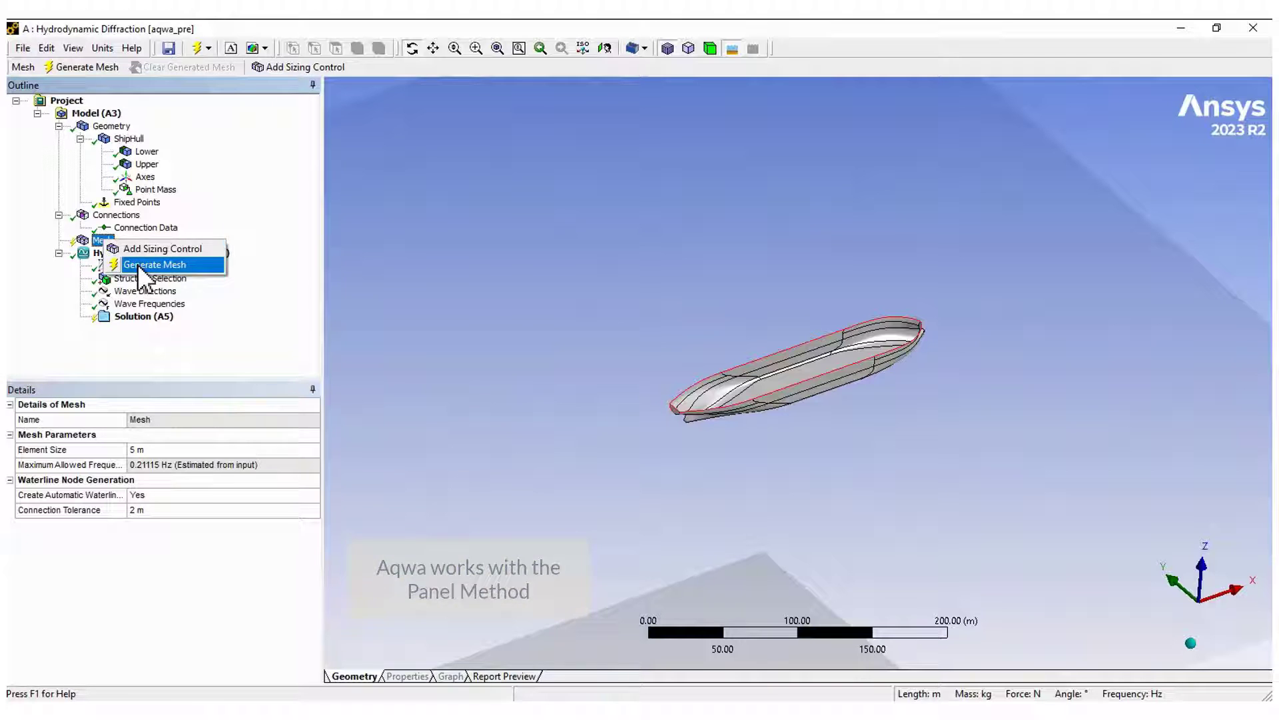
{"action": "left_click", "coordinate": [143, 261]}
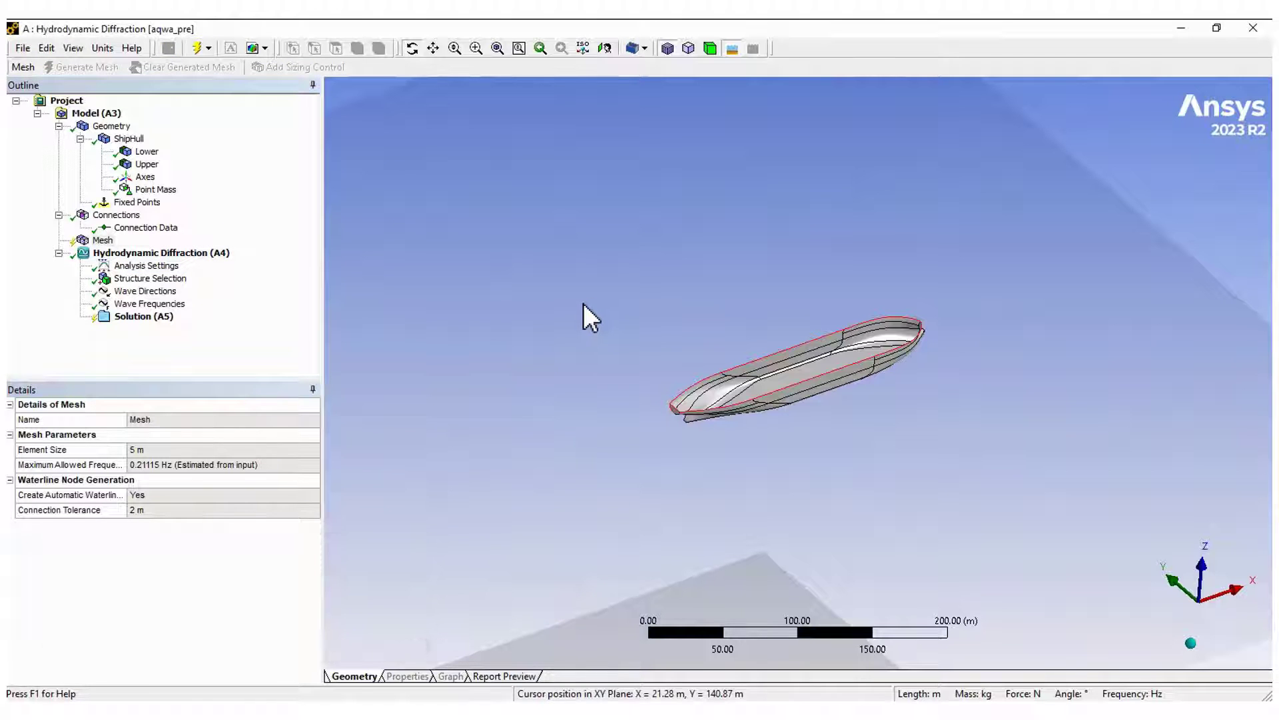
{"action": "right_click_drag", "start_coordinate": [650, 251], "coordinate": [970, 471]}
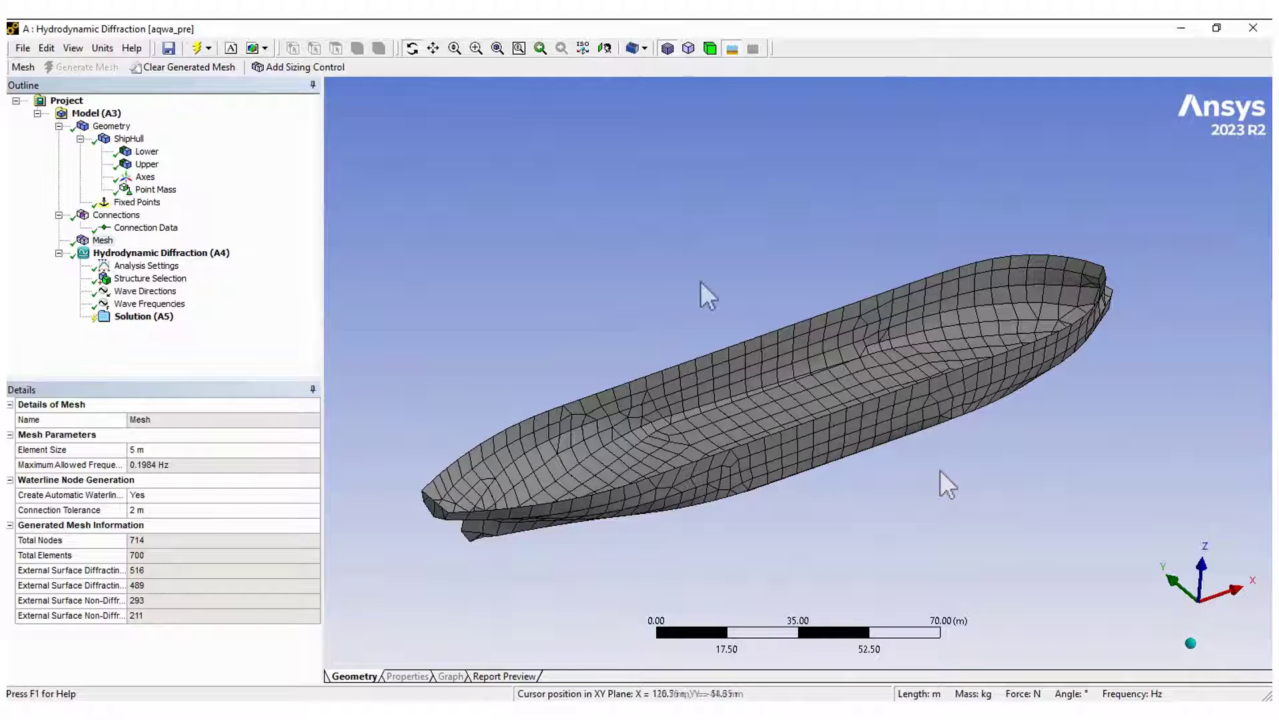
Keep the Standard wave grid, ignore modelling rule violations, and disable the full QTF matrix.
{"action": "left_click", "coordinate": [156, 267]}
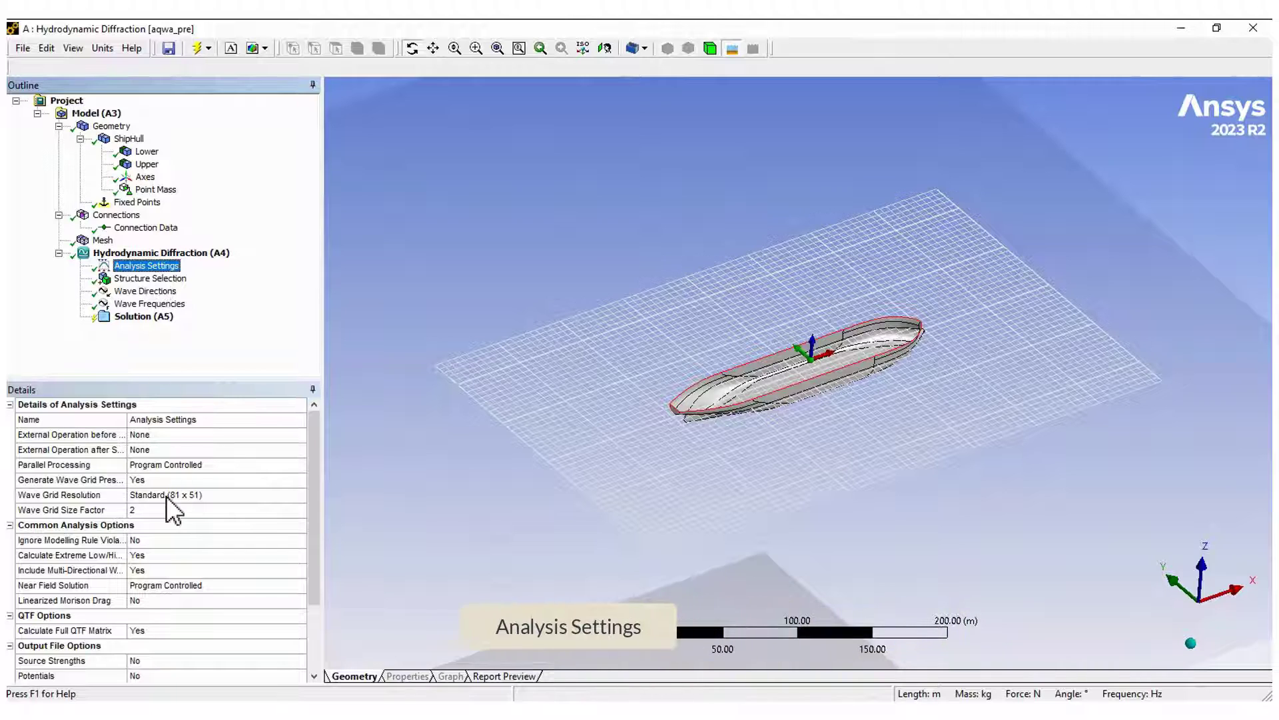
{"action": "left_click", "coordinate": [160, 496]}
{"action": "left_click", "coordinate": [298, 495]}
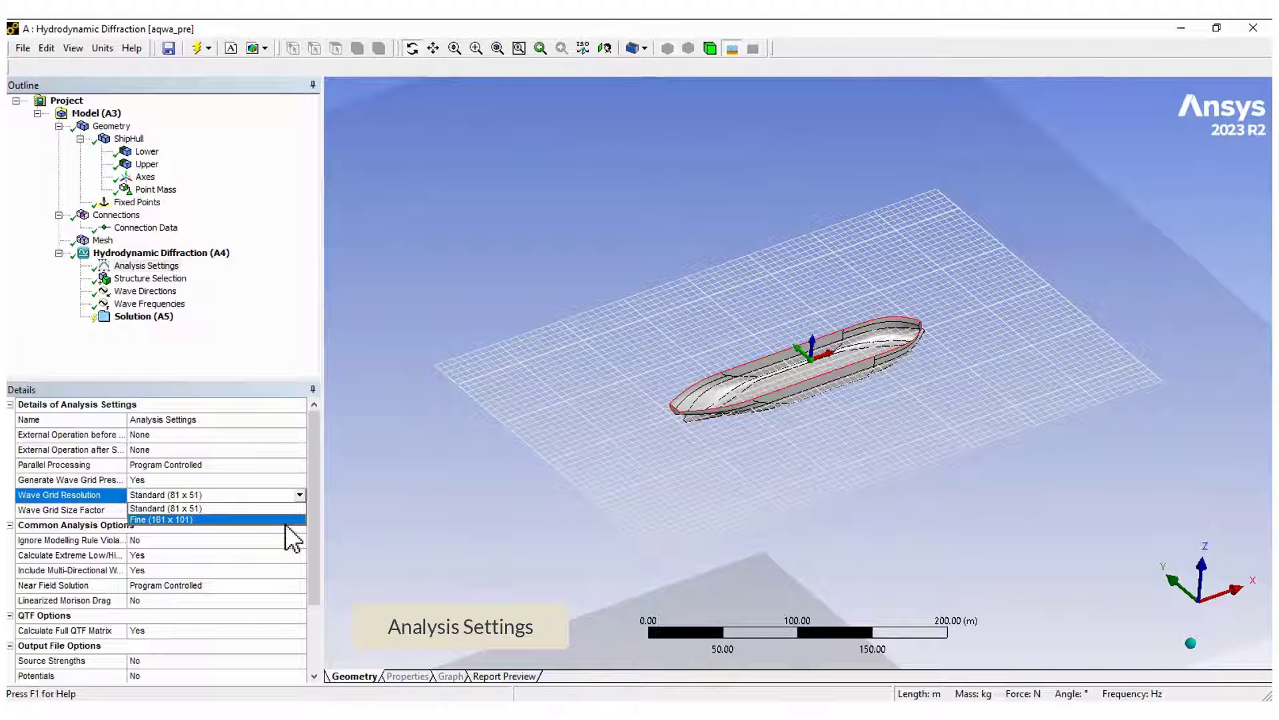
{"action": "left_click", "coordinate": [280, 507]}
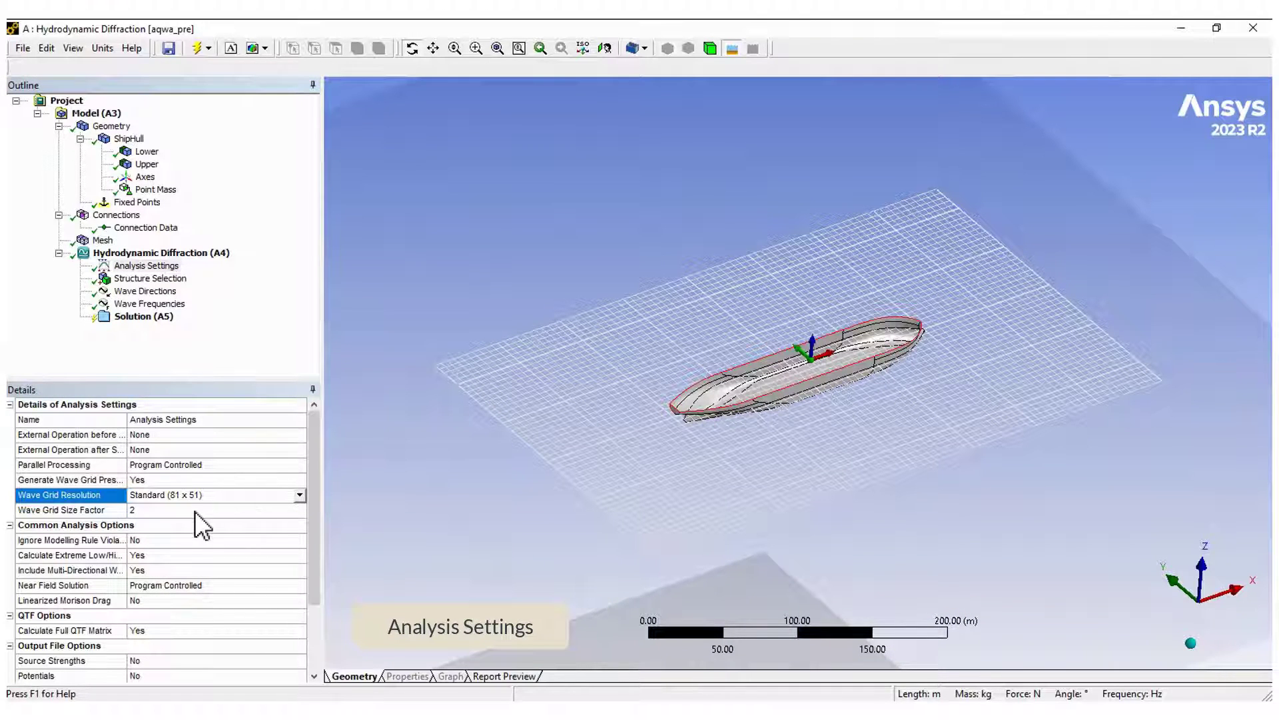
{"action": "double_click", "coordinate": [146, 540]}
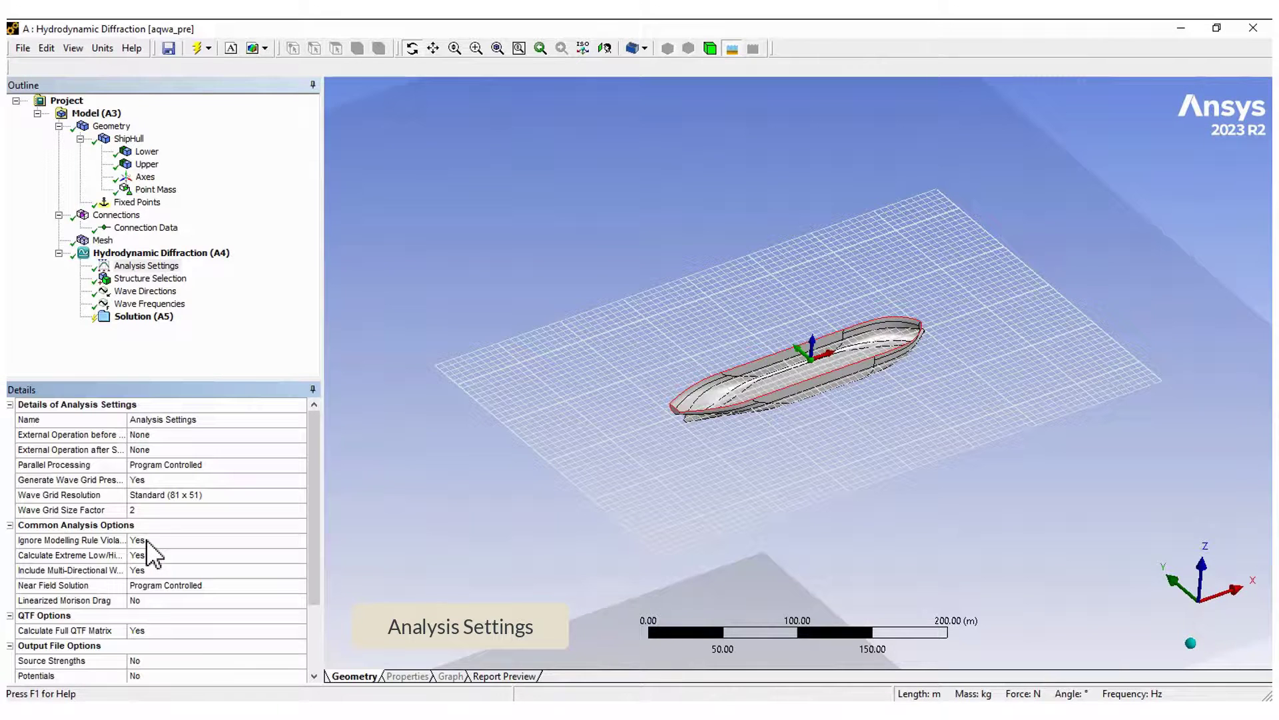
{"action": "double_click", "coordinate": [154, 629]}
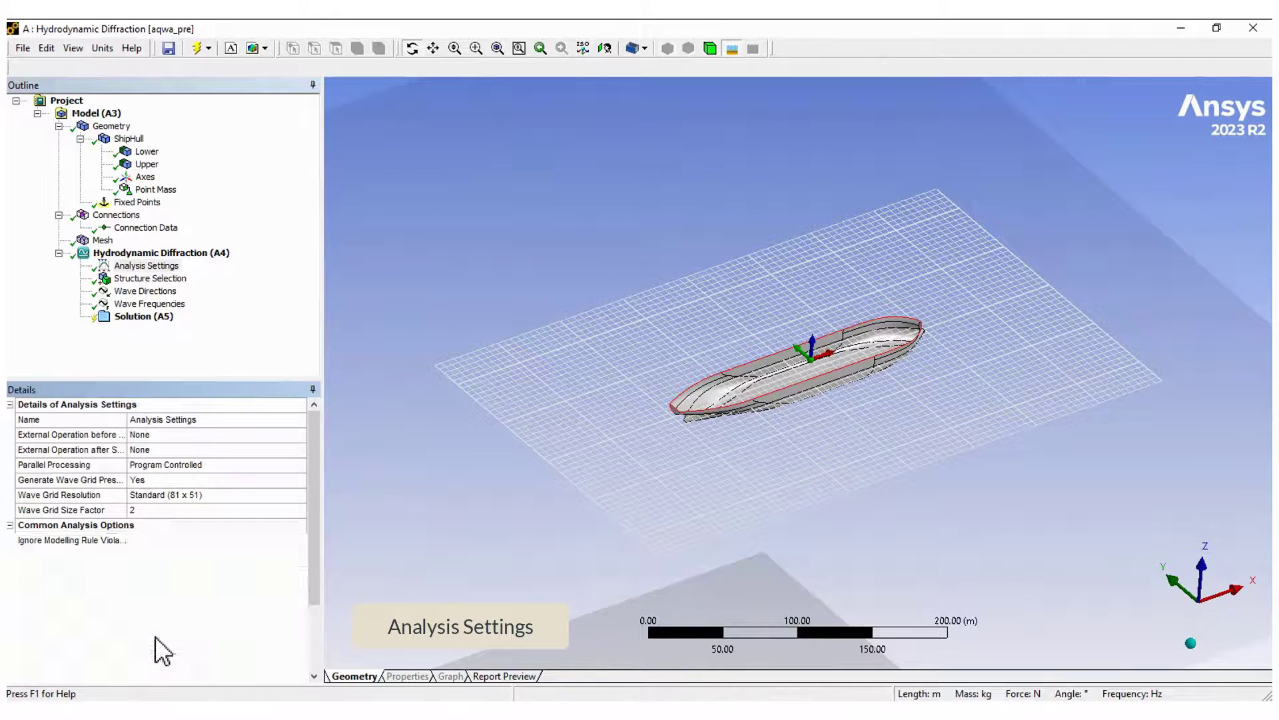
{"action": "left_click", "coordinate": [141, 278]}
Set the total number of wave frequencies to 6.
{"action": "left_click", "coordinate": [131, 292]}
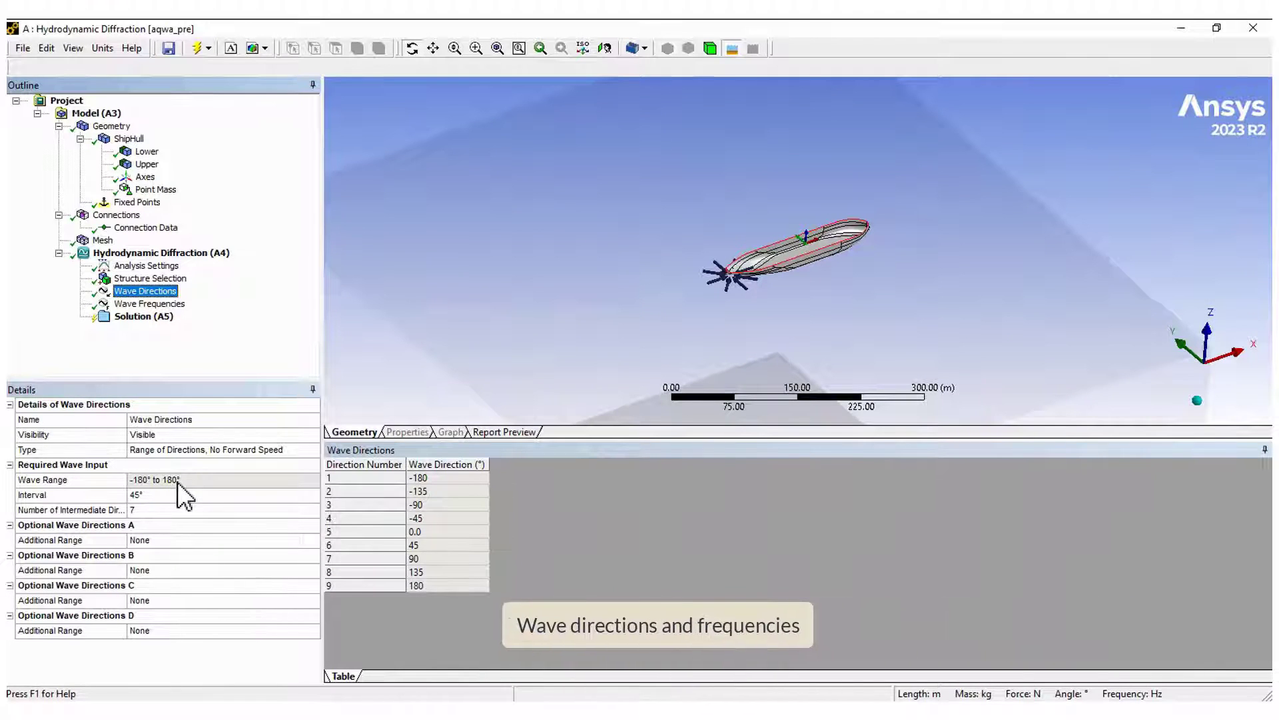
{"action": "left_click", "coordinate": [149, 305]}
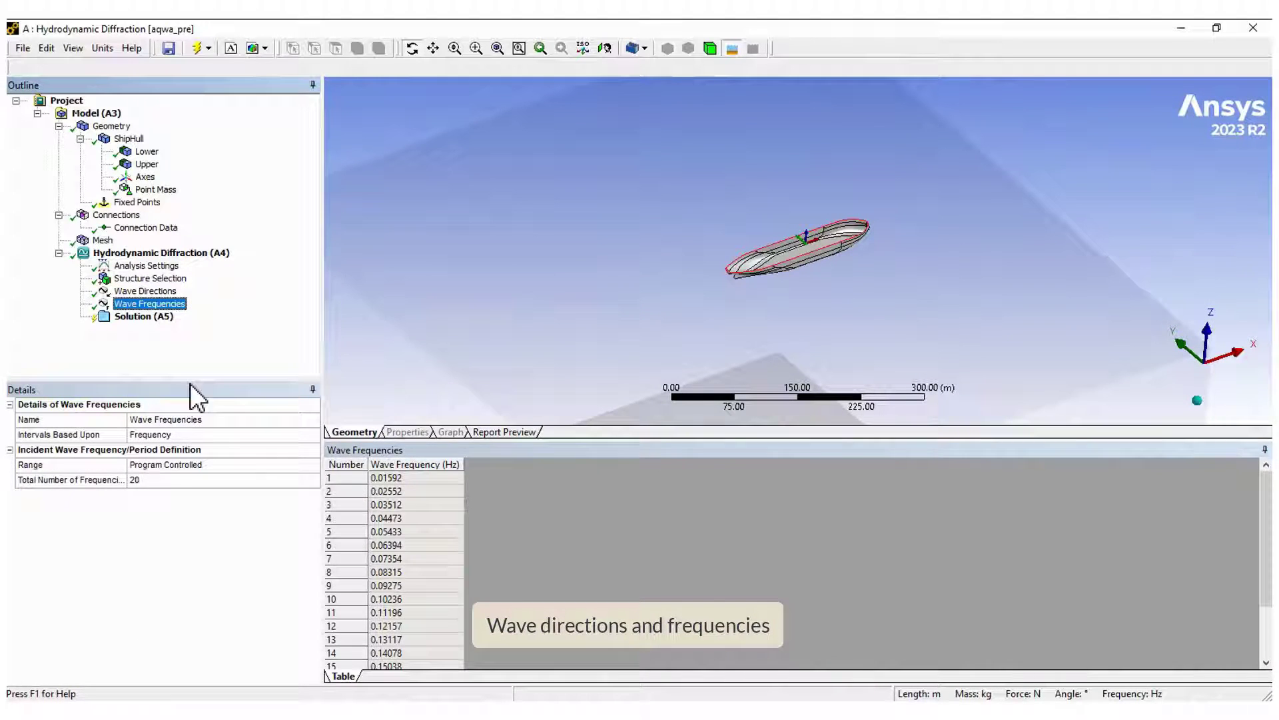
{"action": "left_click", "coordinate": [145, 482]}
{"action": "type", "text": "6"}
{"action": "key", "text": "Return"}
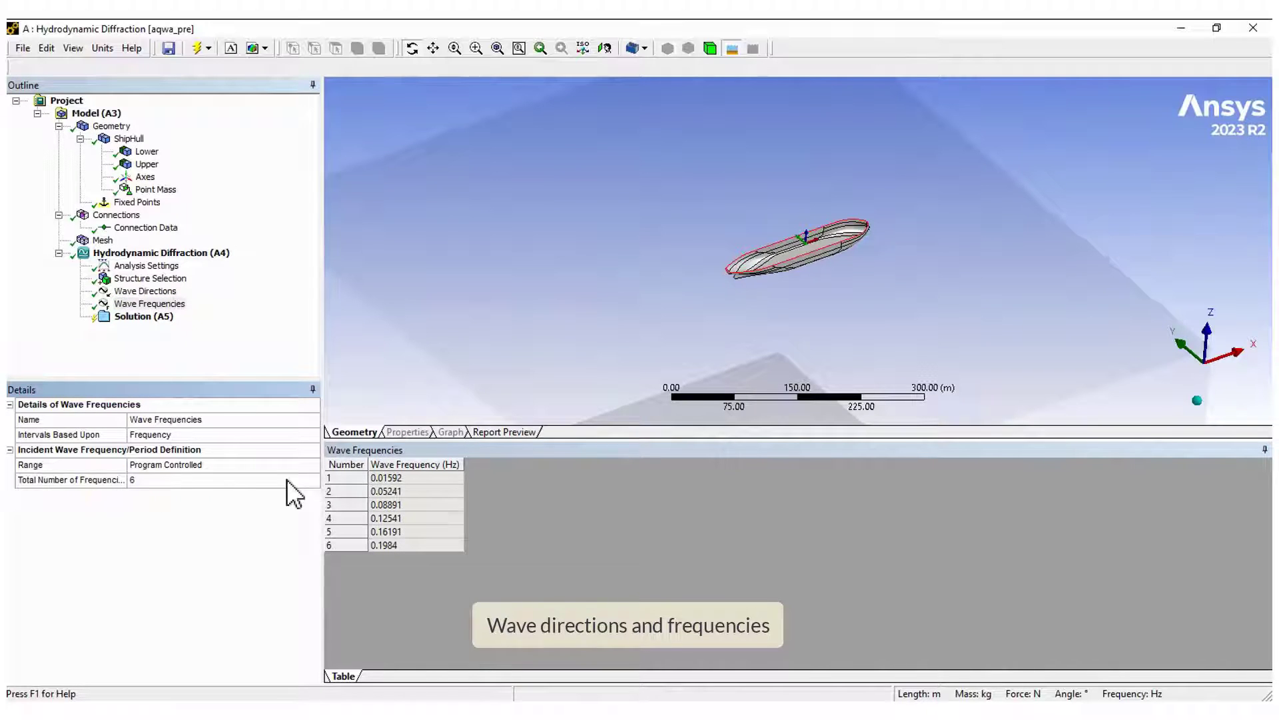
Solve the hydrodynamic diffraction solution.
{"action": "left_click", "coordinate": [139, 318]}
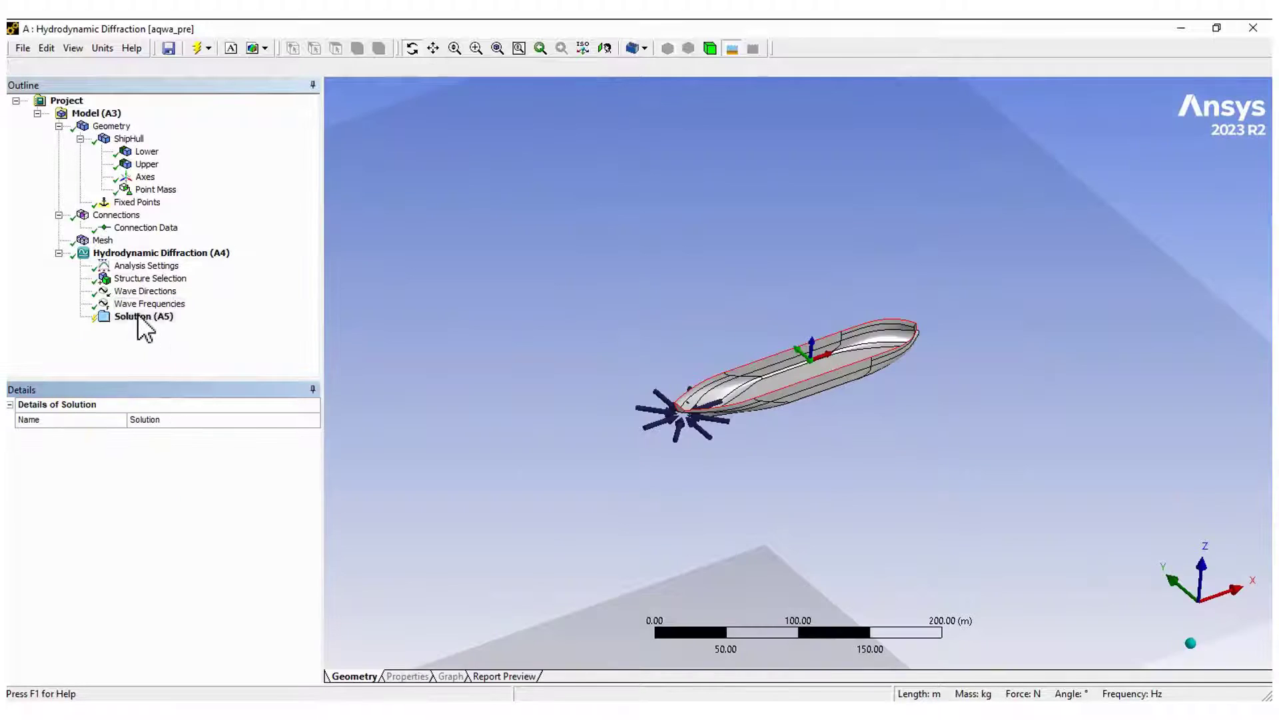
{"action": "right_click", "coordinate": [144, 316]}
{"action": "left_click", "coordinate": [169, 338]}
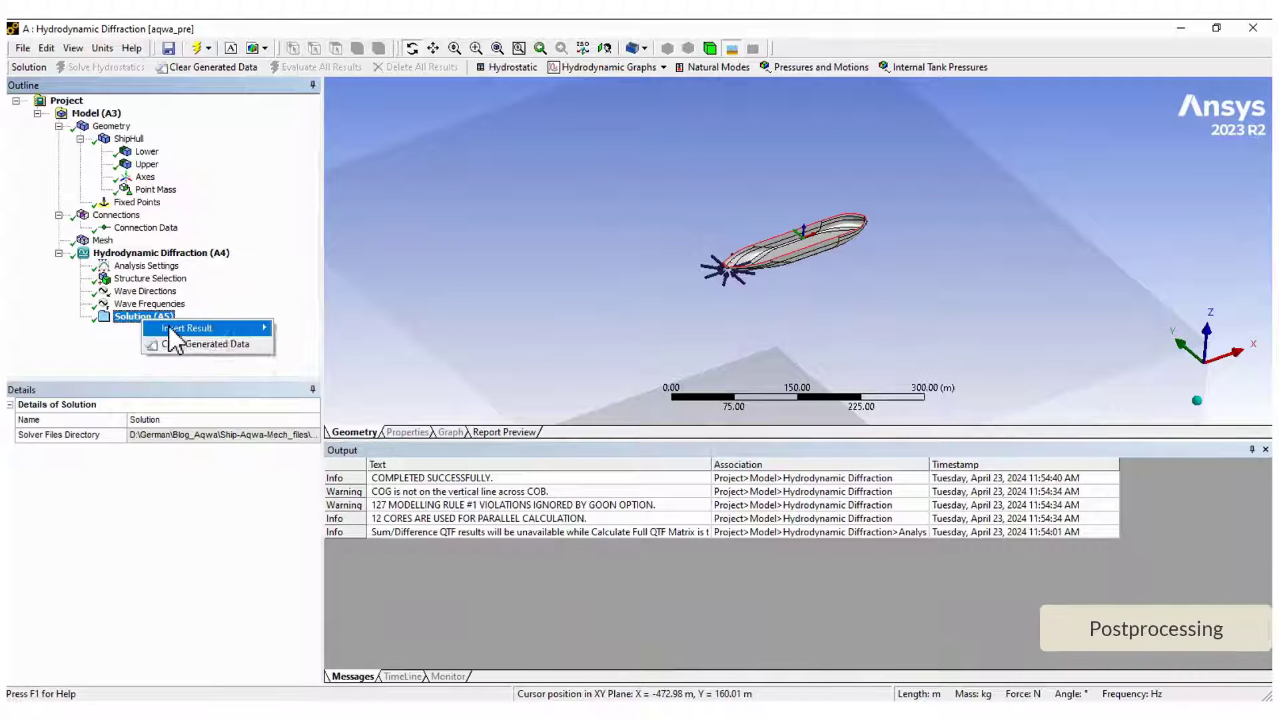
Insert a Hydrostatic result for ShipHull and read its displaced volume and GMX.
{"action": "mouse_move", "coordinate": [200, 328]}
{"action": "left_click", "coordinate": [322, 326]}
{"action": "left_click", "coordinate": [297, 435]}
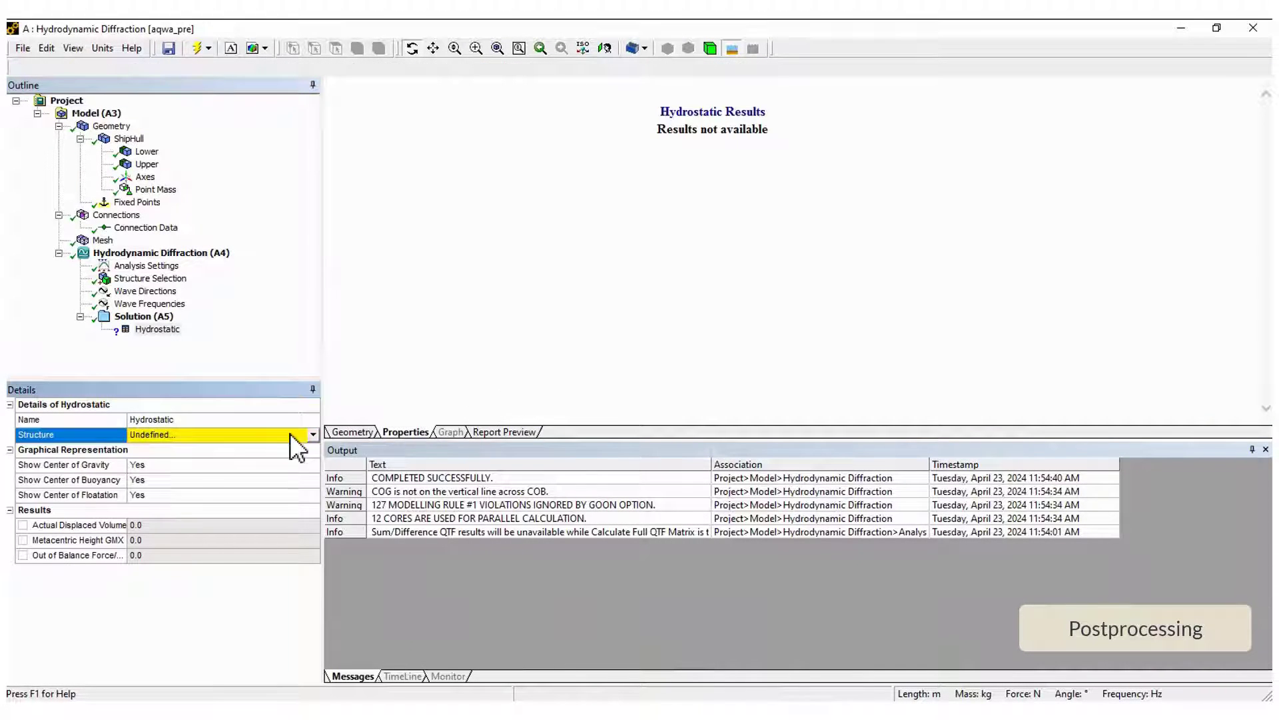
{"action": "left_click", "coordinate": [313, 435]}
{"action": "left_click", "coordinate": [206, 447]}
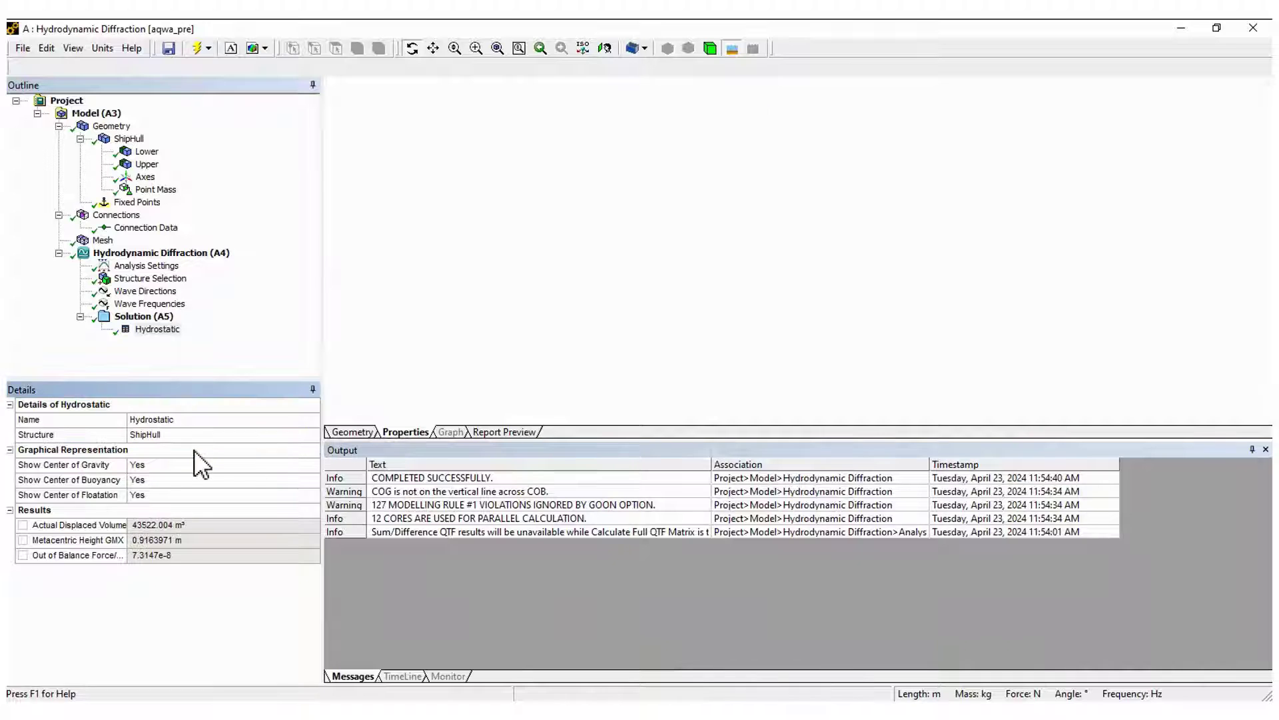
{"action": "left_click_drag", "start_coordinate": [1270, 127], "coordinate": [1269, 248]}
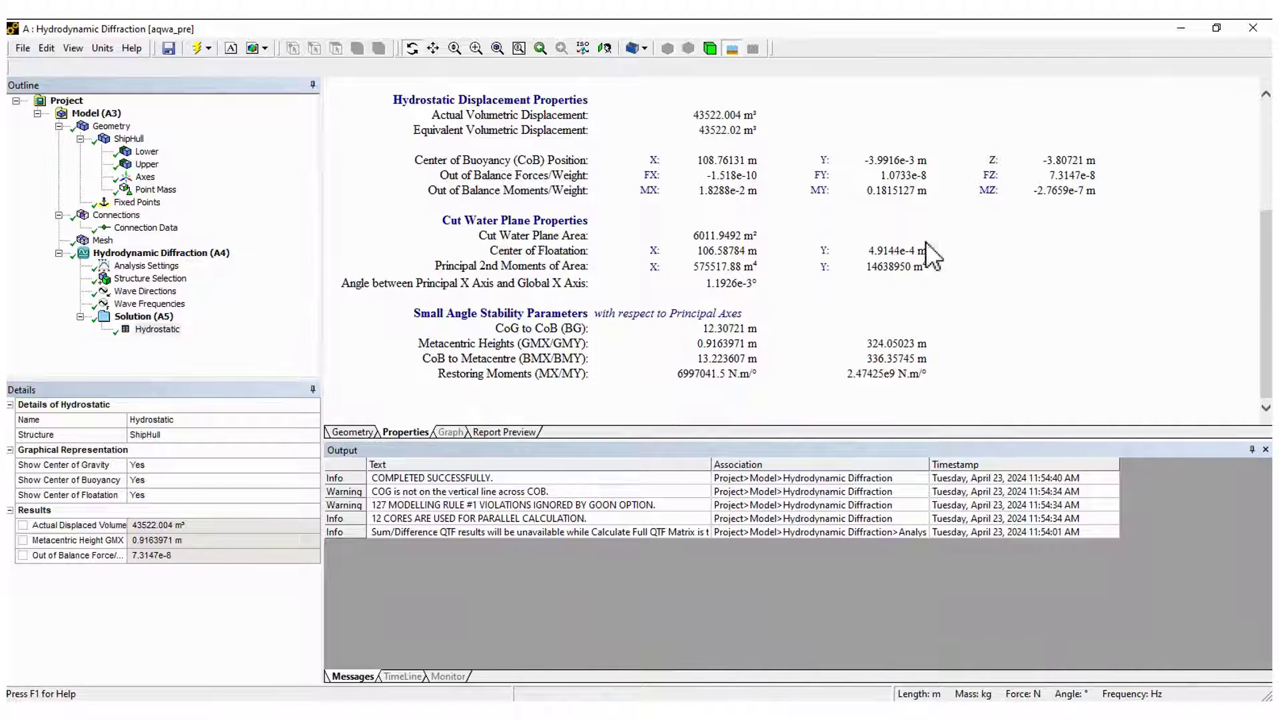
Insert a Natural Modes result under the solution and evaluate it.
{"action": "right_click", "coordinate": [141, 320]}
{"action": "mouse_move", "coordinate": [233, 321]}
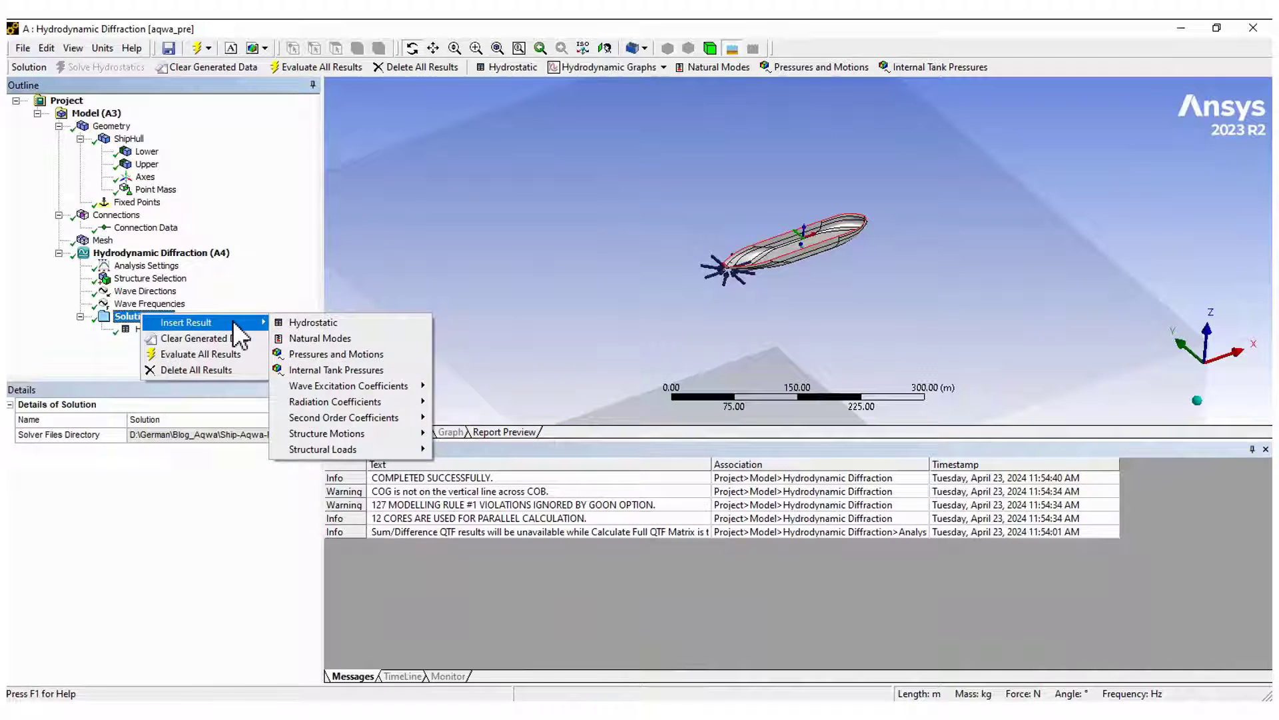
{"action": "left_click", "coordinate": [311, 339]}
{"action": "right_click", "coordinate": [167, 344]}
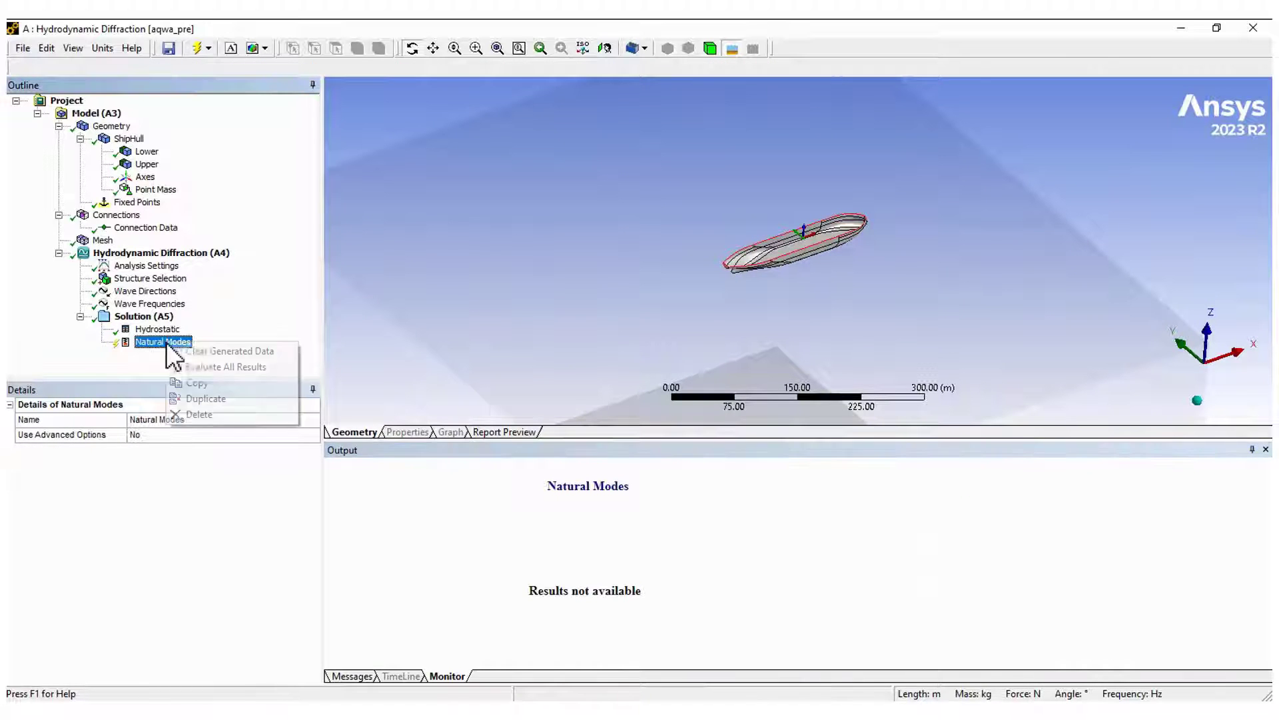
{"action": "left_click", "coordinate": [201, 366]}
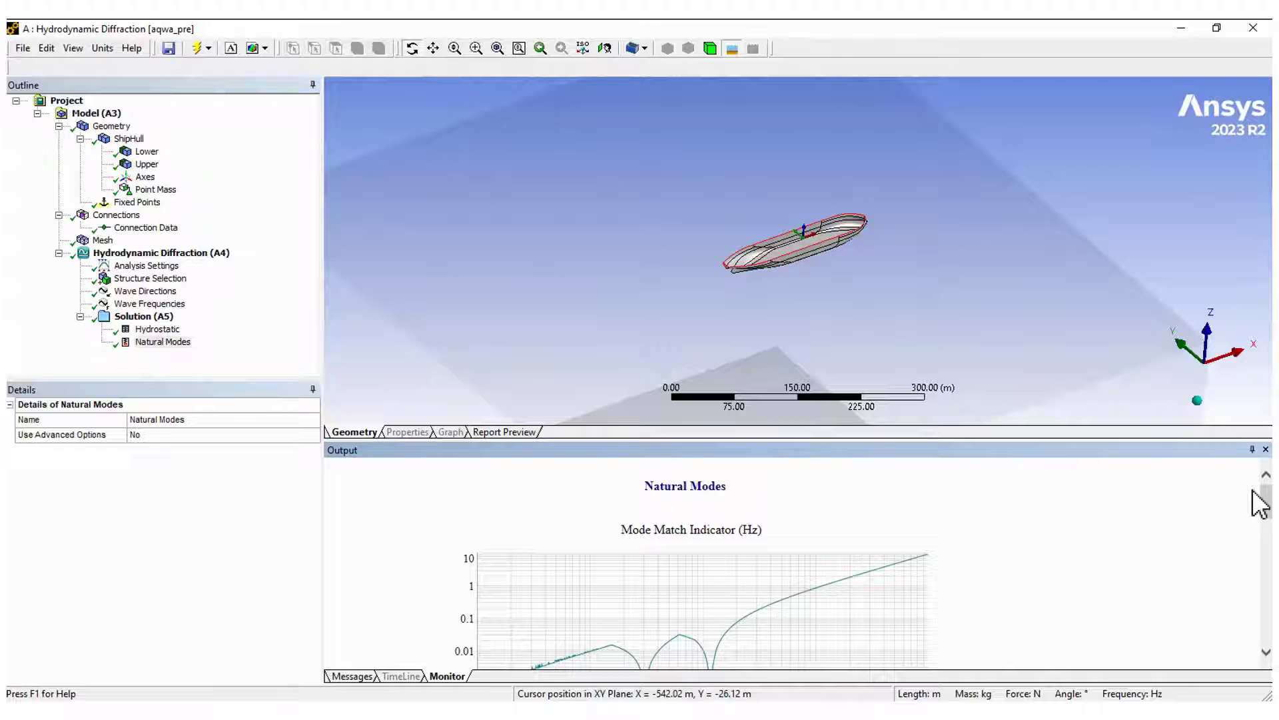
Animate the first and second natural modes on the hull.
{"action": "left_click_drag", "start_coordinate": [1264, 501], "coordinate": [1265, 542]}
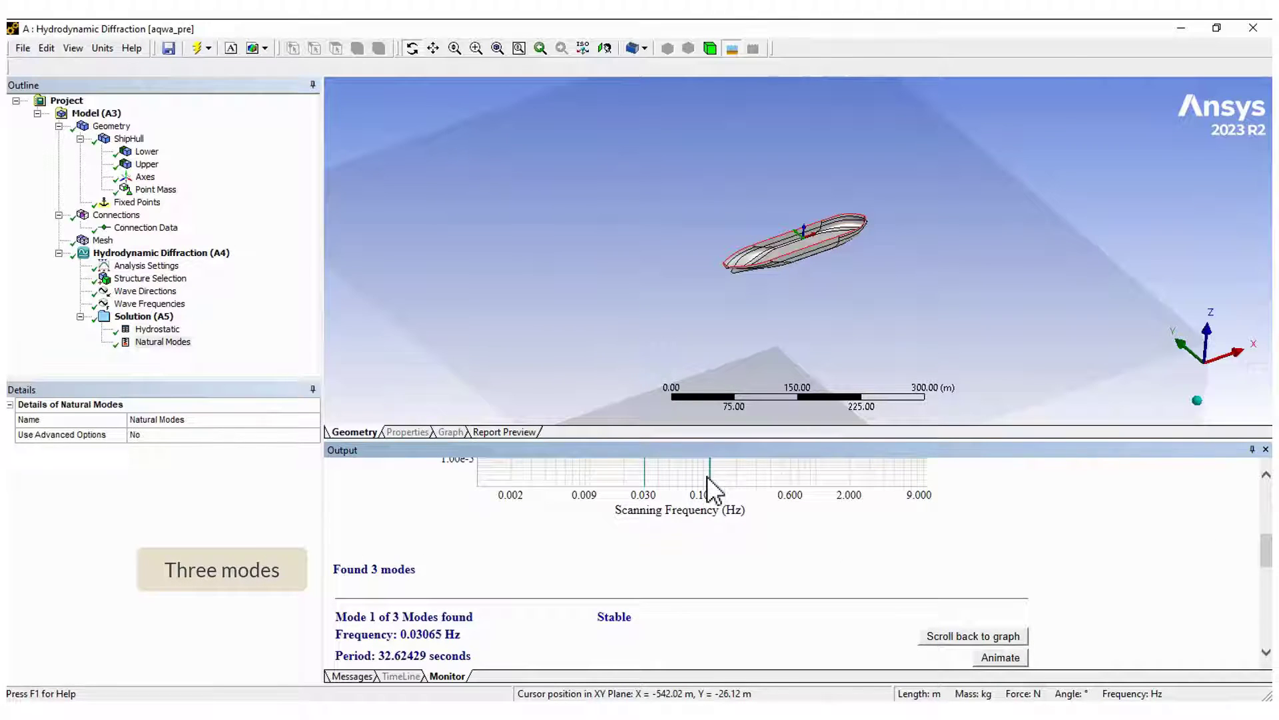
{"action": "left_click_drag", "start_coordinate": [1268, 552], "coordinate": [1266, 573]}
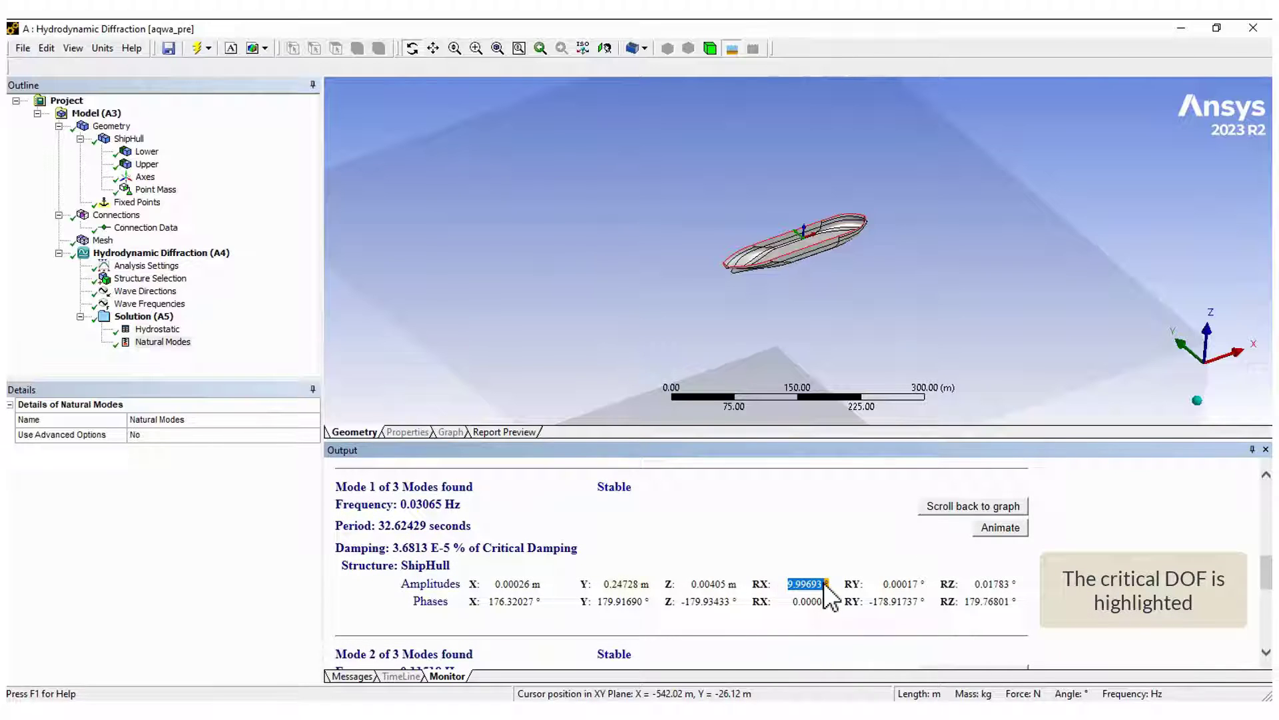
{"action": "left_click", "coordinate": [1005, 527]}
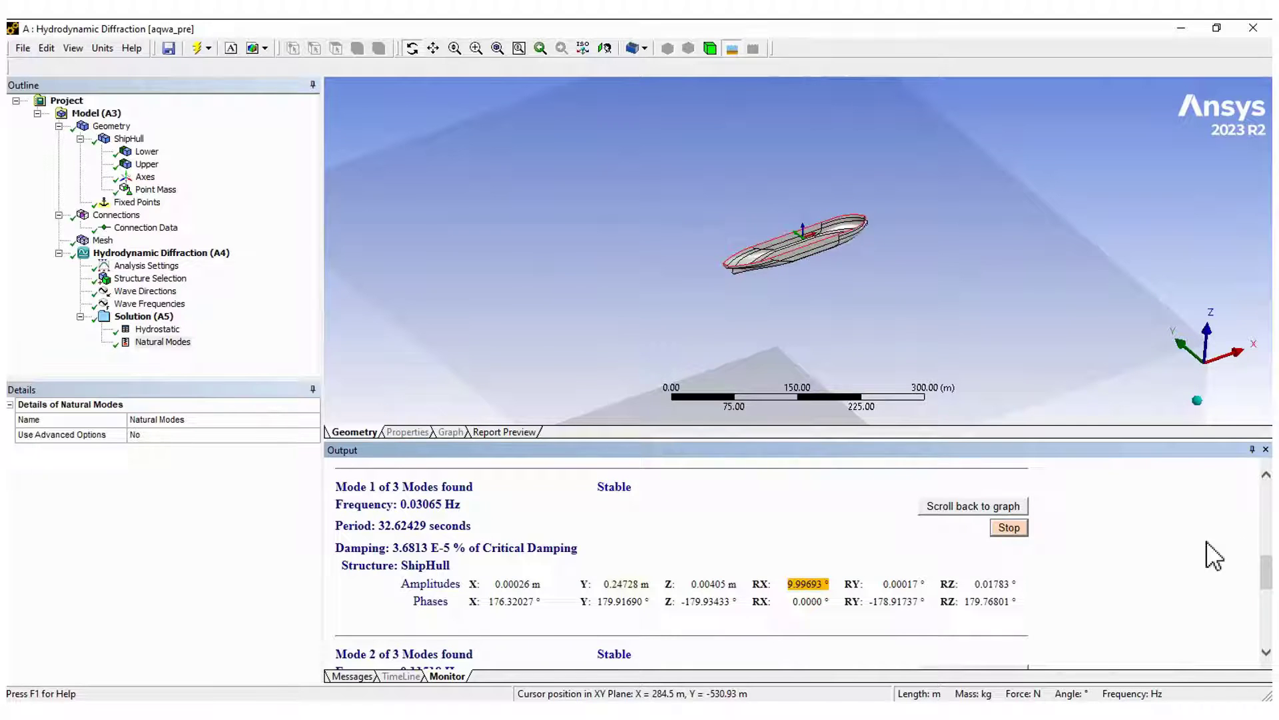
{"action": "left_click_drag", "start_coordinate": [1265, 577], "coordinate": [1268, 603]}
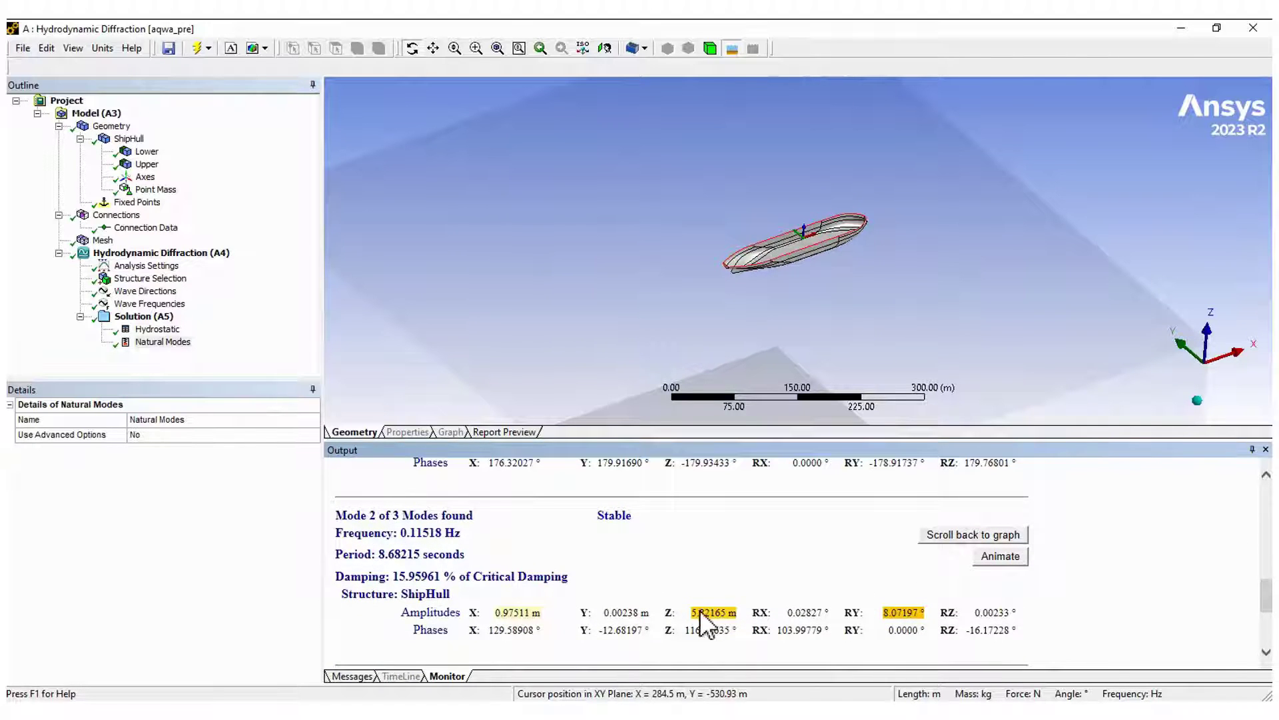
{"action": "left_click", "coordinate": [994, 558]}
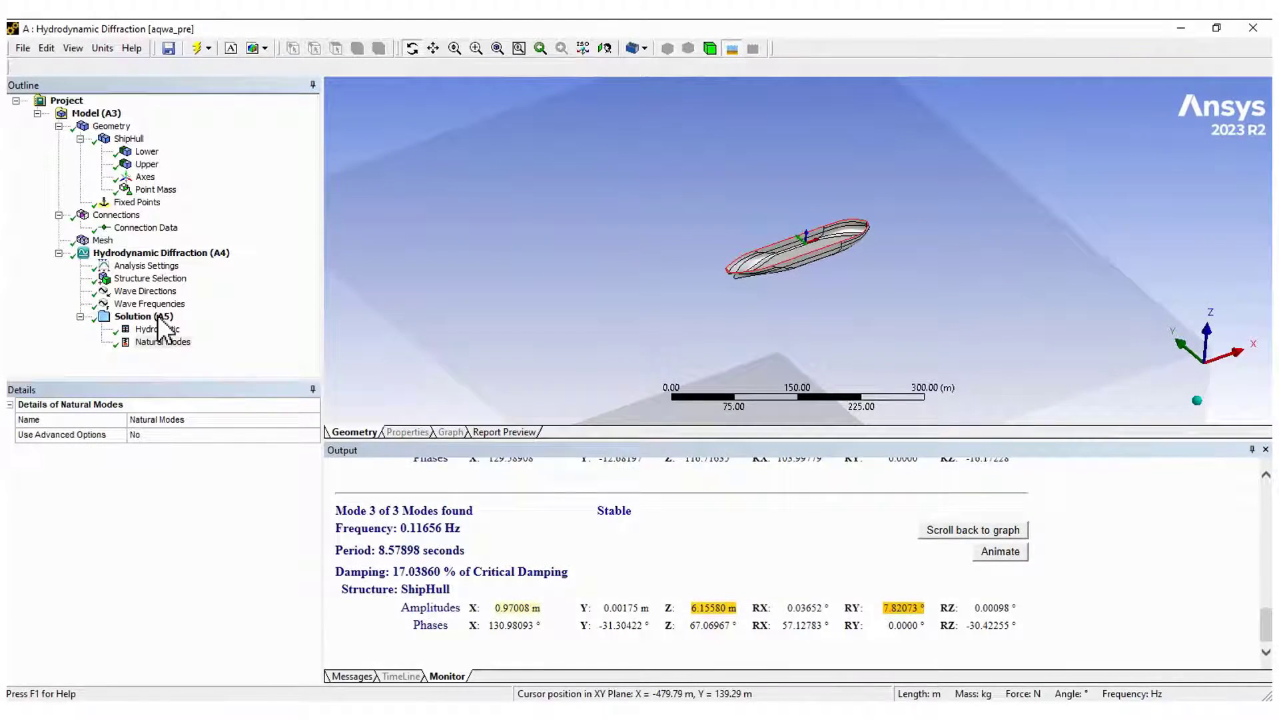
Insert a Pressures and Motions result for ShipHull with Sequence wave position.
{"action": "right_click", "coordinate": [158, 316]}
{"action": "mouse_move", "coordinate": [202, 324]}
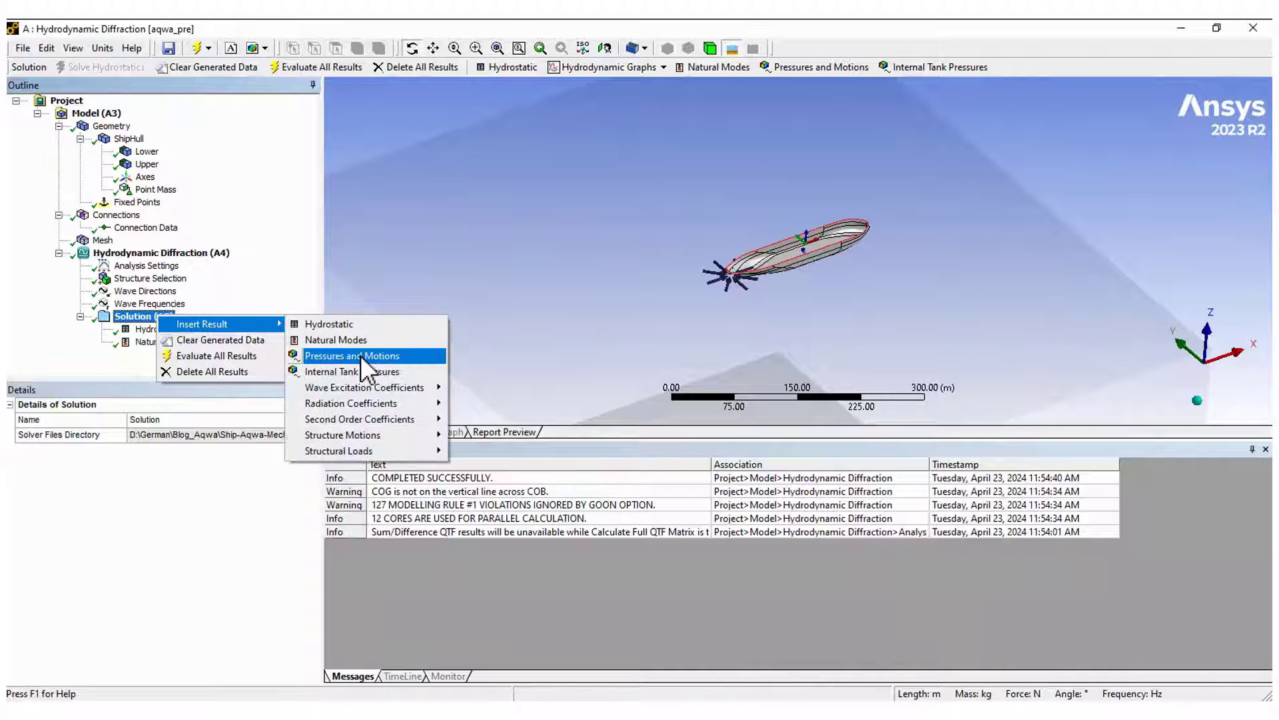
{"action": "left_click", "coordinate": [361, 355]}
{"action": "left_click", "coordinate": [298, 435]}
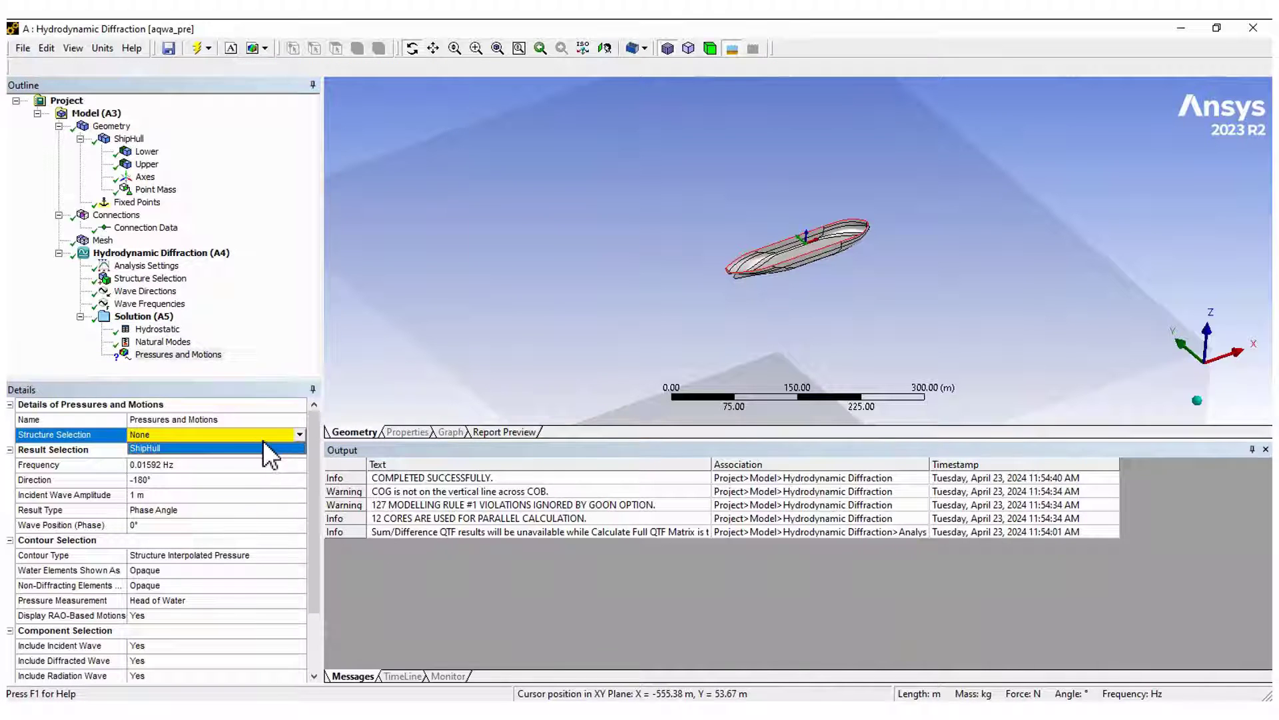
{"action": "left_click", "coordinate": [243, 445]}
{"action": "left_click", "coordinate": [294, 528]}
{"action": "left_click", "coordinate": [300, 527]}
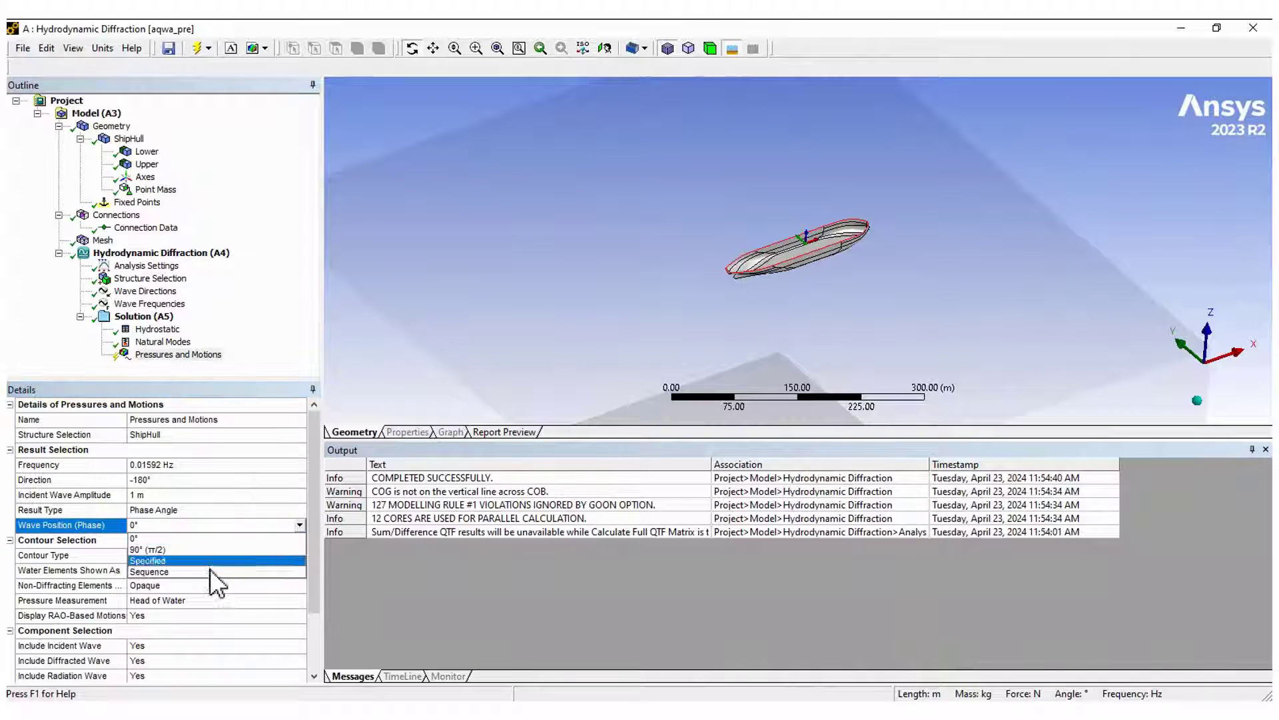
{"action": "left_click", "coordinate": [207, 570]}
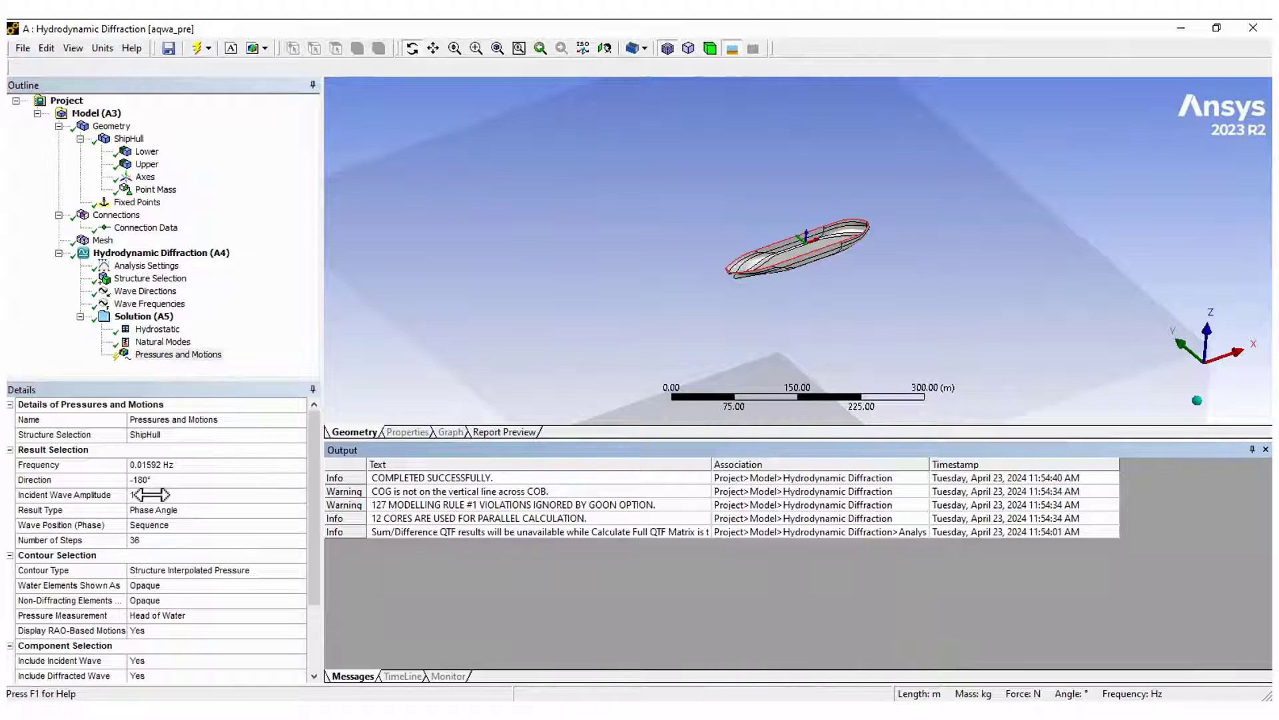
Evaluate the Pressures and Motions result, then play and stop its pressure animation.
{"action": "right_click", "coordinate": [166, 354]}
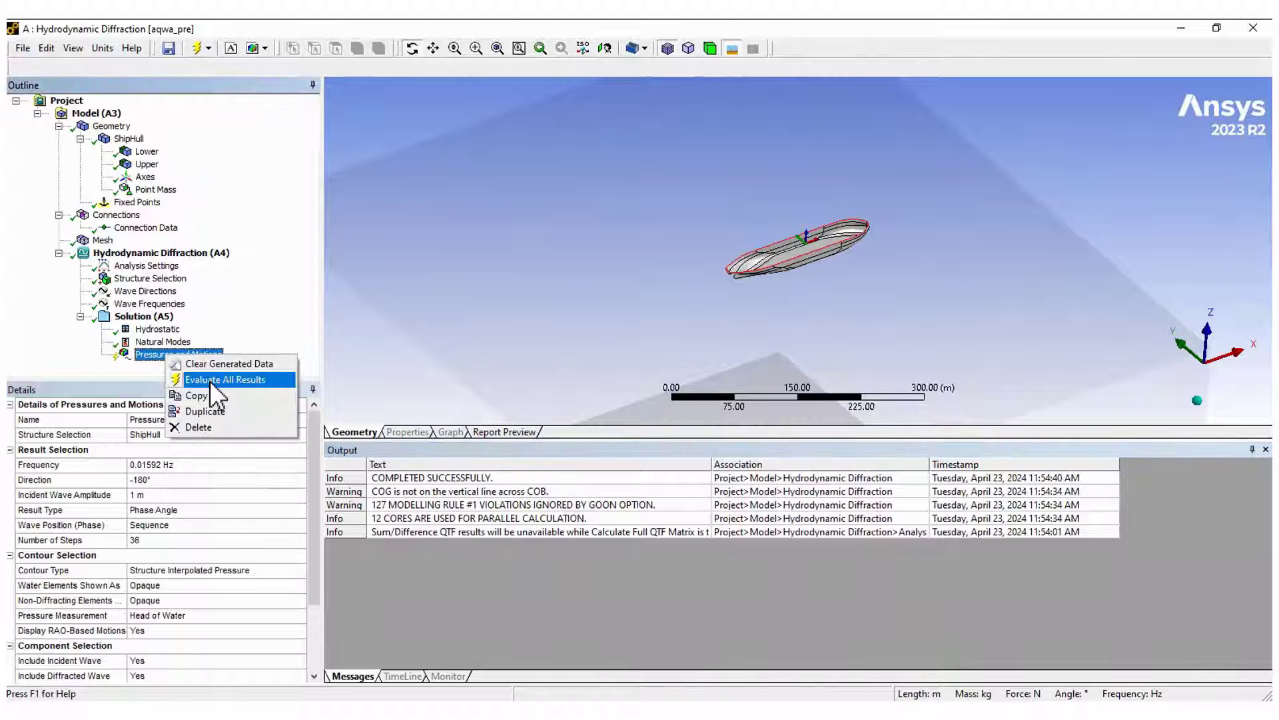
{"action": "left_click", "coordinate": [211, 381]}
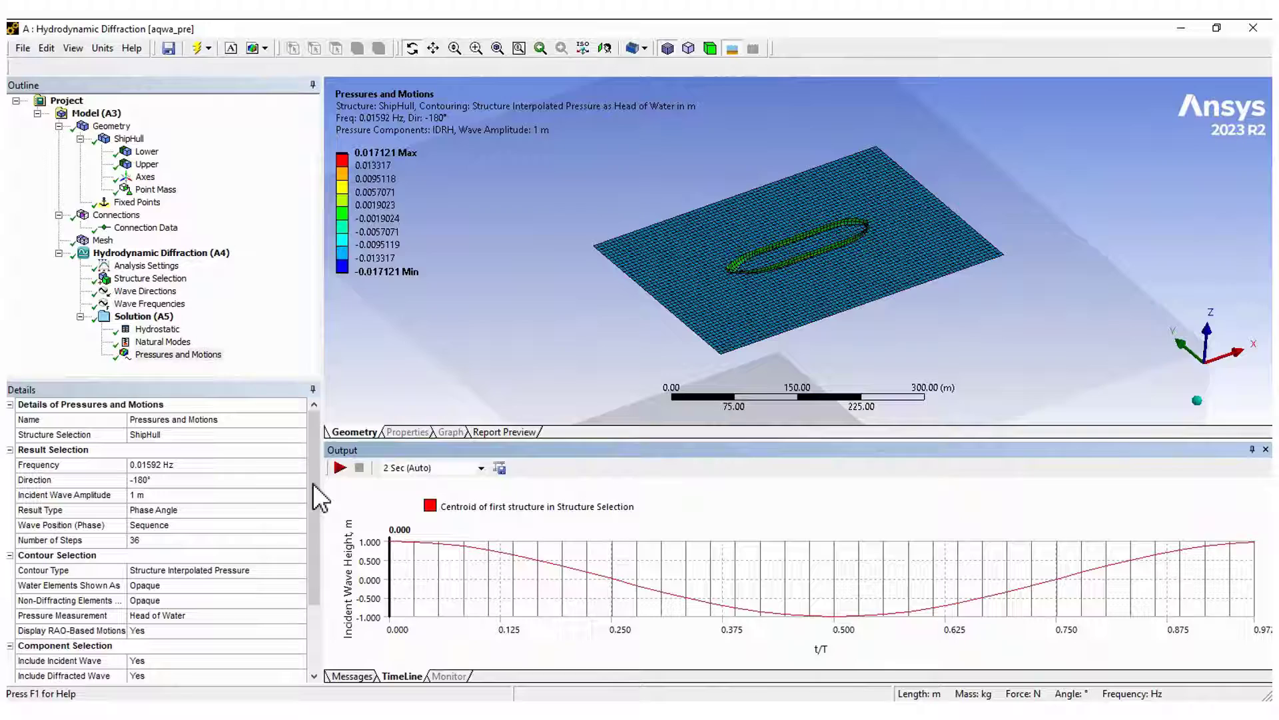
{"action": "left_click", "coordinate": [339, 467]}
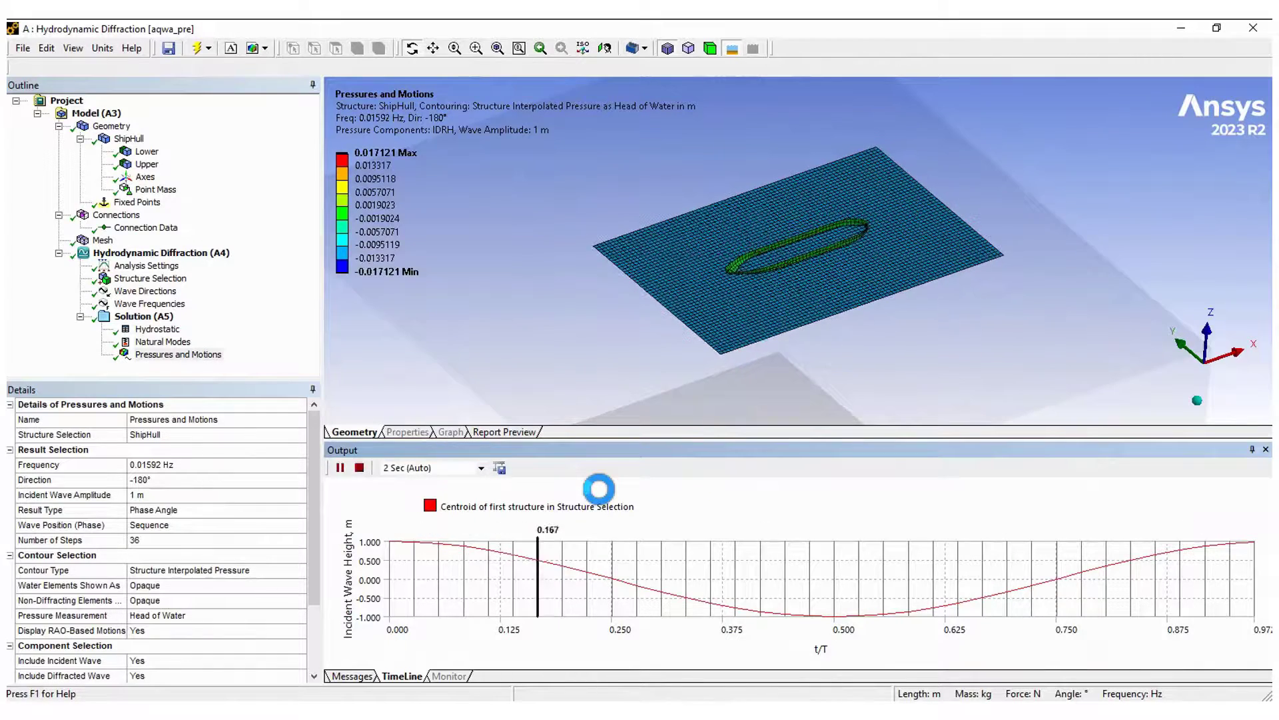
{"action": "left_click", "coordinate": [358, 467]}
Duplicate the Pressures and Motions result and set the copy's frequency to 0.08891 Hz.
{"action": "right_click", "coordinate": [170, 353]}
{"action": "left_click", "coordinate": [194, 385]}
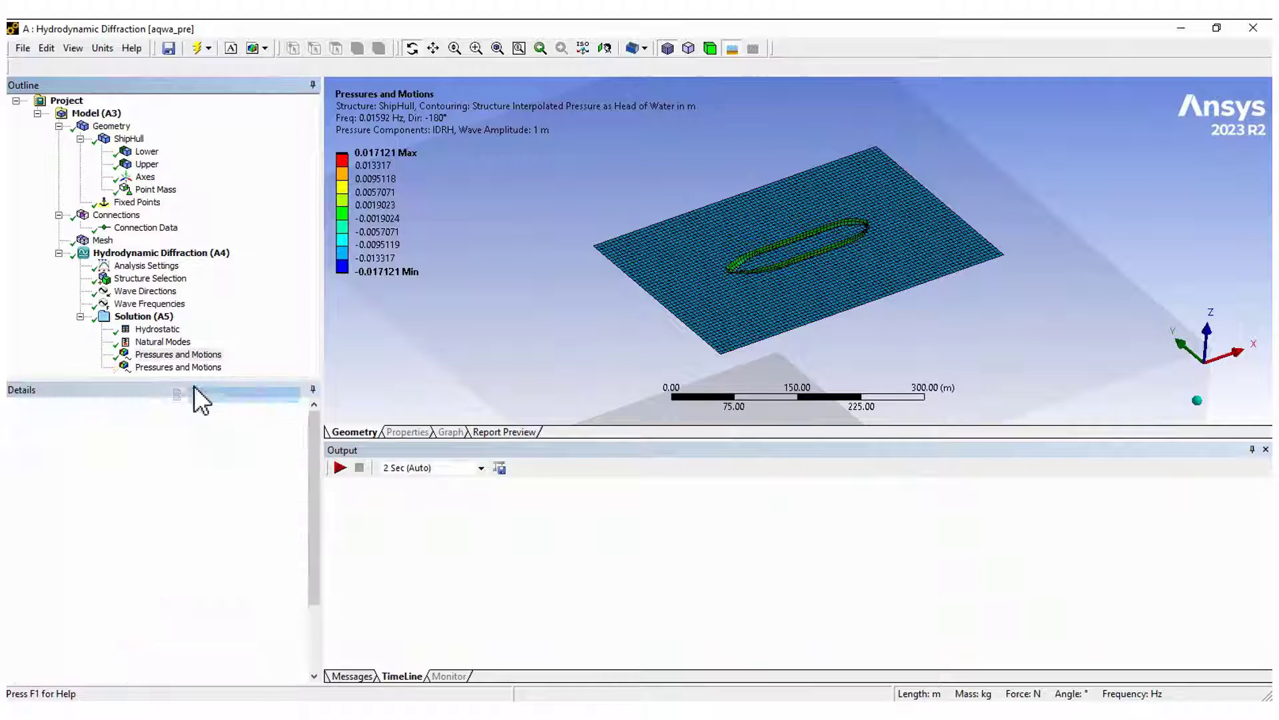
{"action": "left_click", "coordinate": [298, 466]}
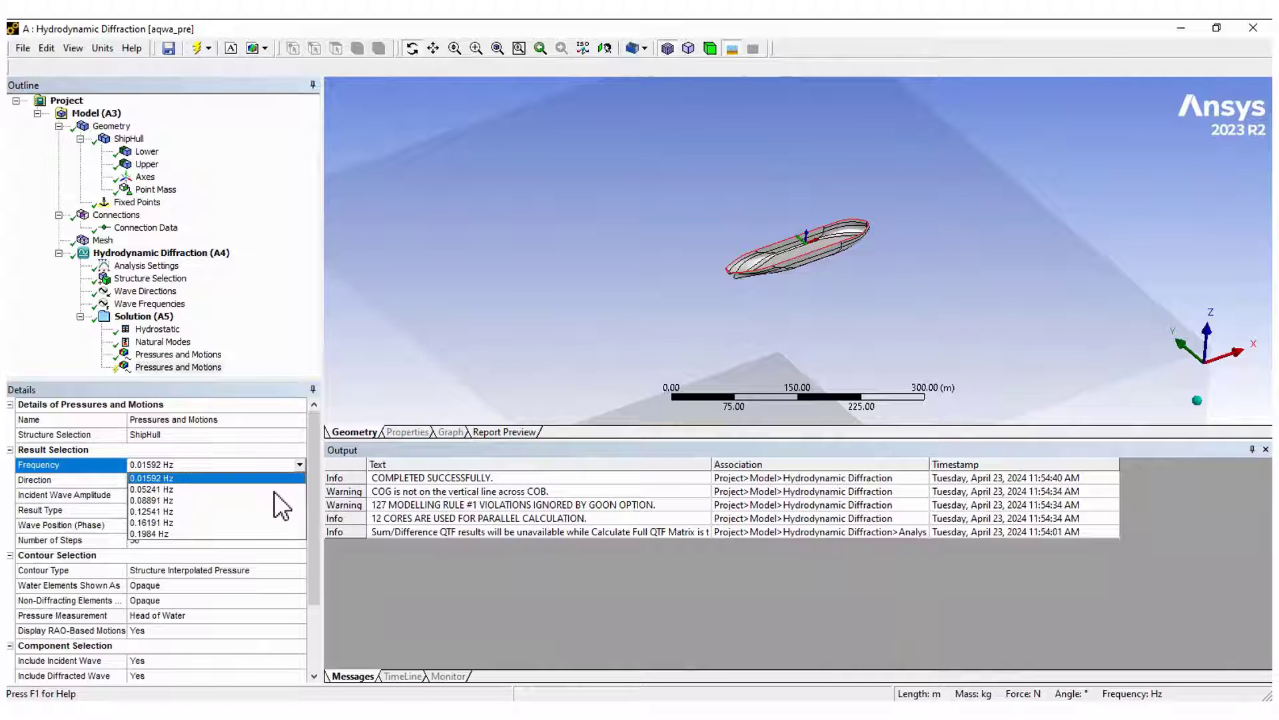
{"action": "left_click", "coordinate": [268, 499]}
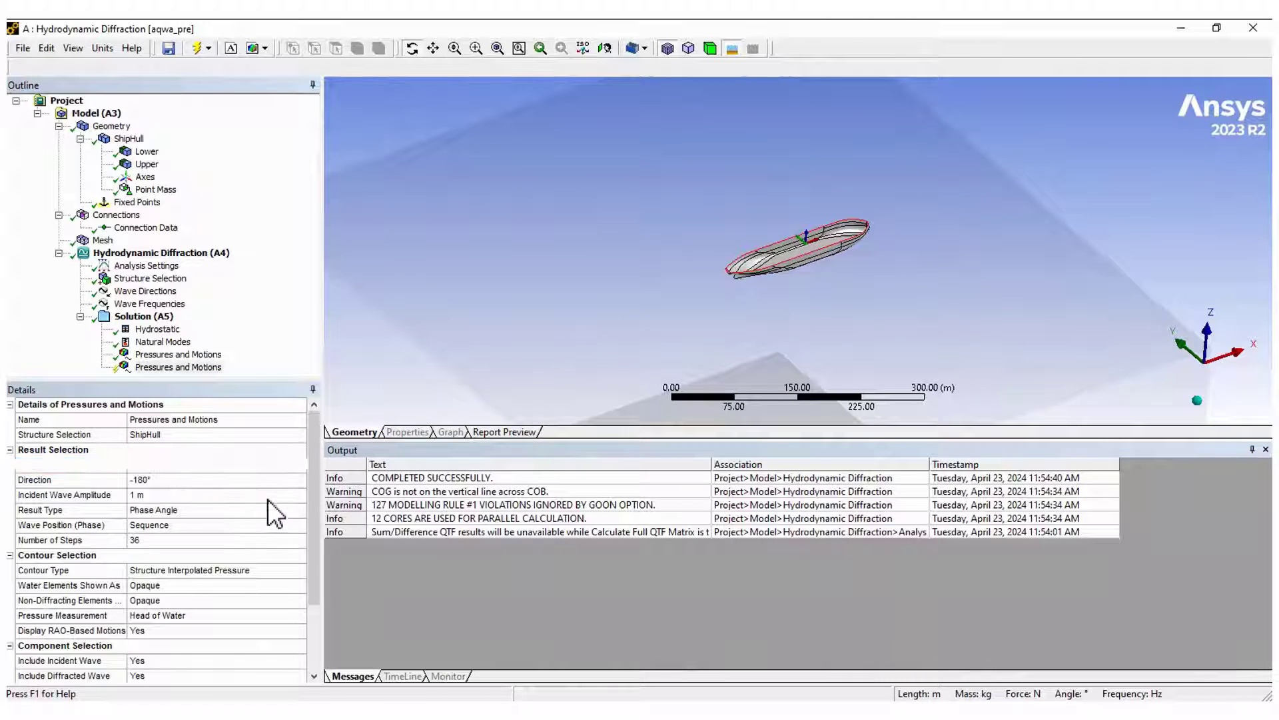
Evaluate the second Pressures and Motions result and view the hull pressures from the side.
{"action": "right_click", "coordinate": [149, 367]}
{"action": "left_click", "coordinate": [181, 388]}
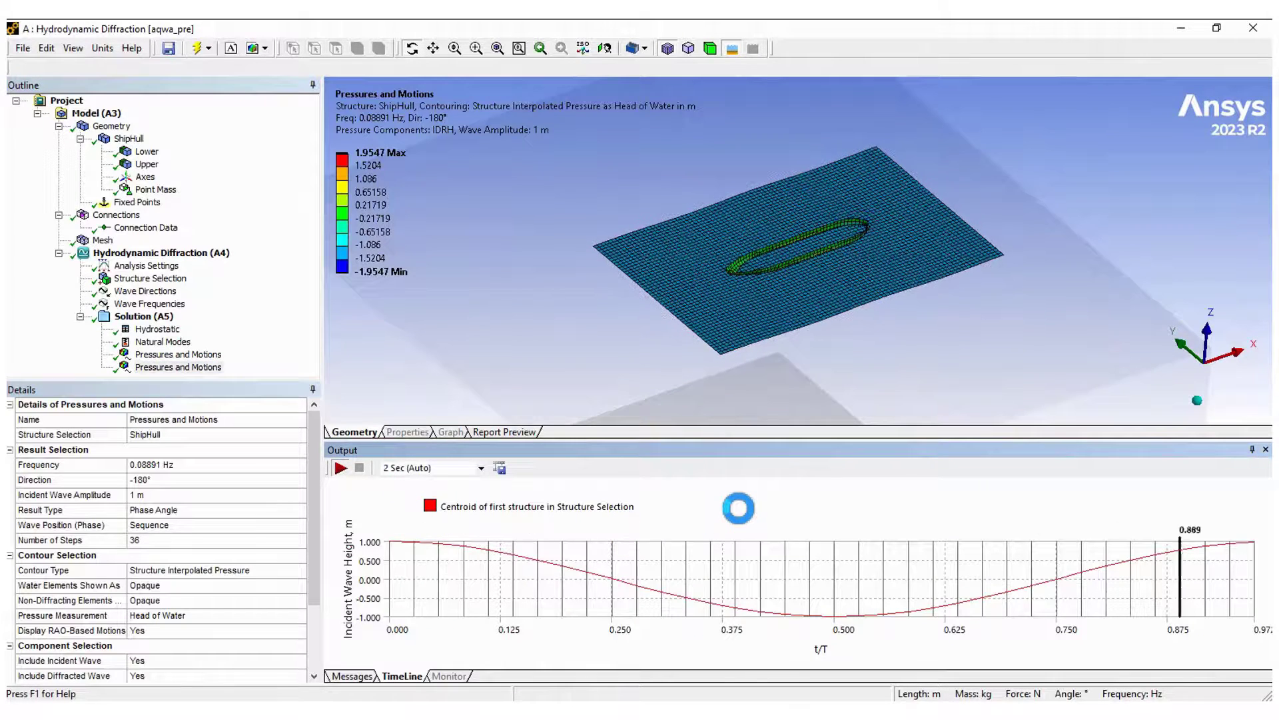
{"action": "middle_click_drag", "start_coordinate": [782, 230], "coordinate": [754, 201]}
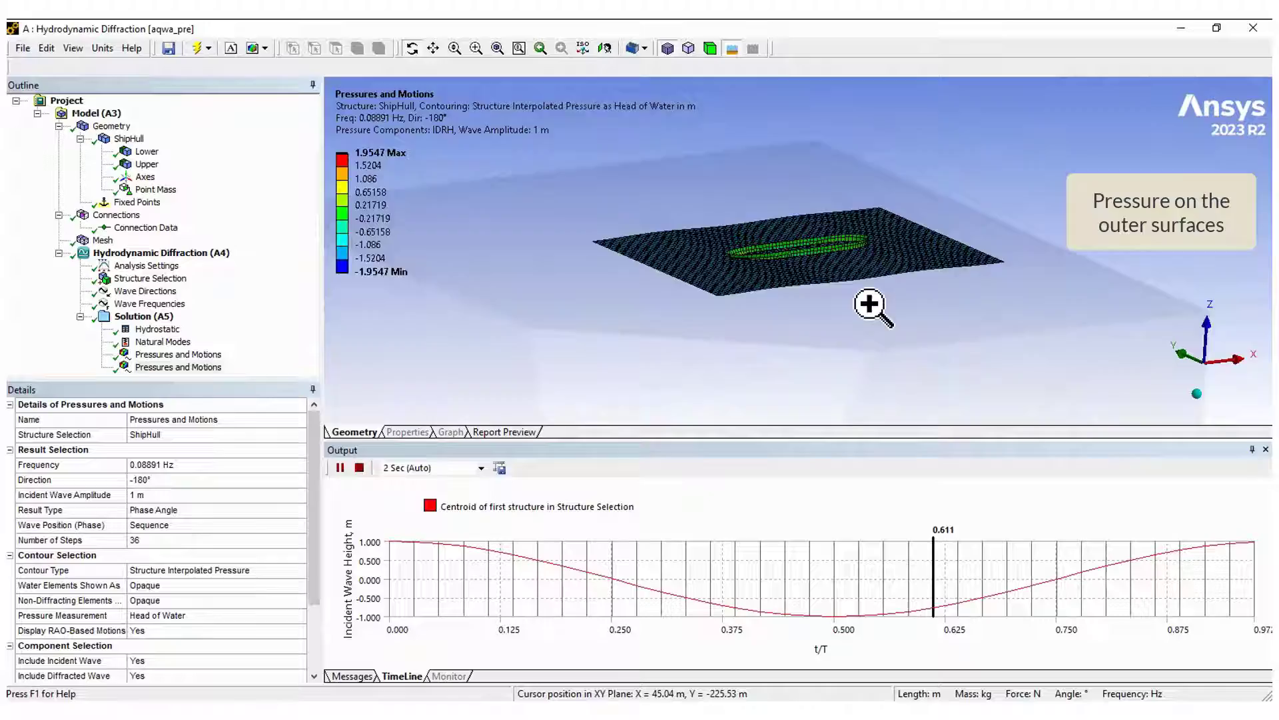
{"action": "scroll", "coordinate": [870, 306], "scroll_direction": "up", "scroll_amount": 5}
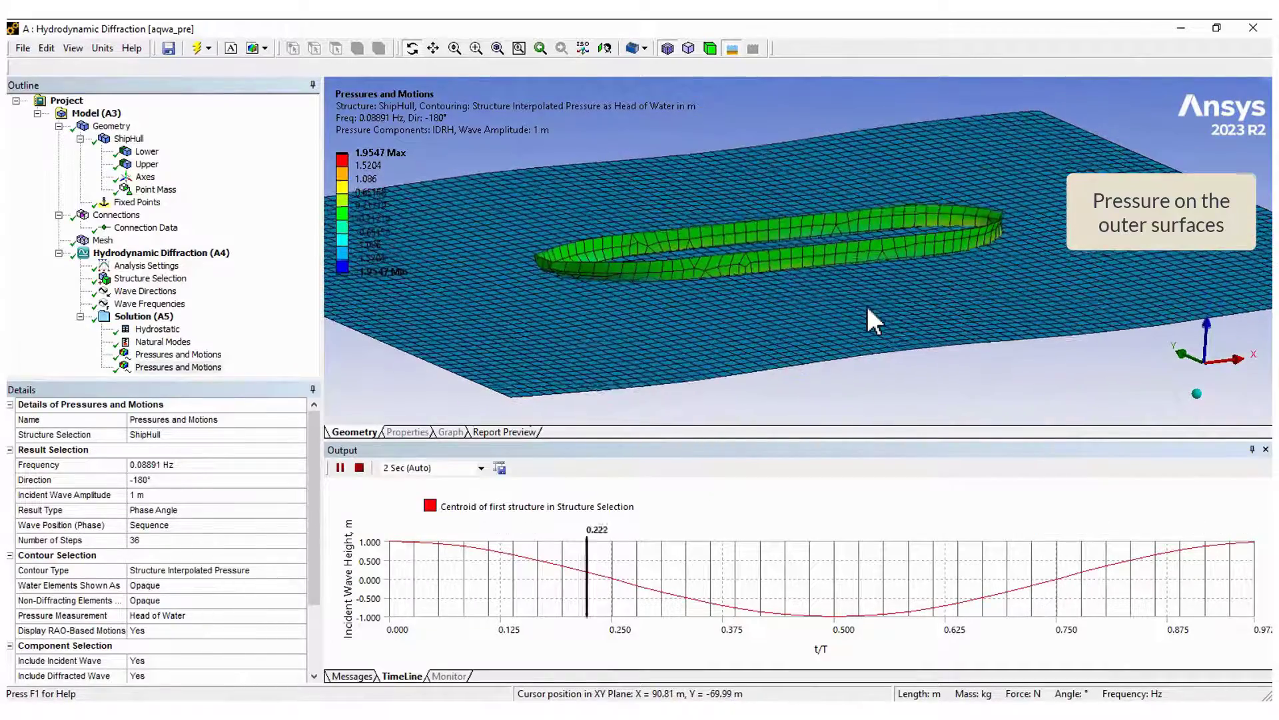
{"action": "middle_click_drag", "start_coordinate": [865, 291], "coordinate": [862, 273]}
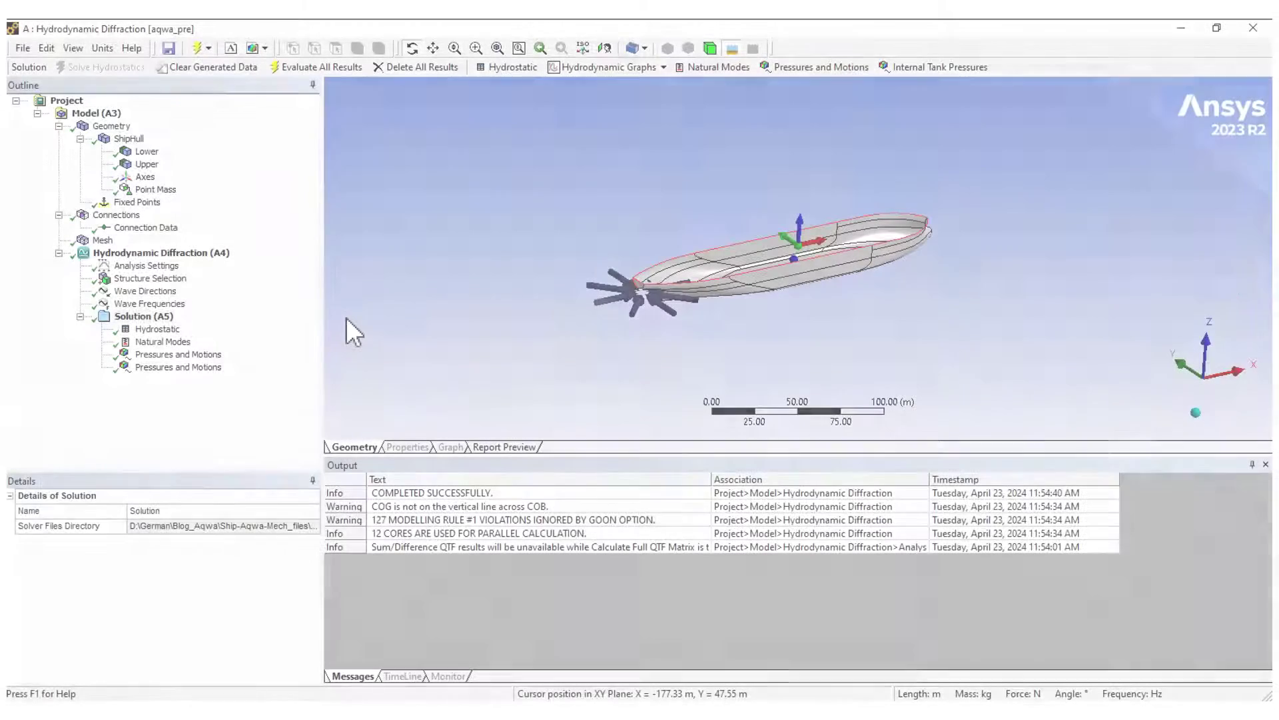
Insert an RAOs versus wave direction result plotting the Global Z component.
{"action": "right_click", "coordinate": [162, 318]}
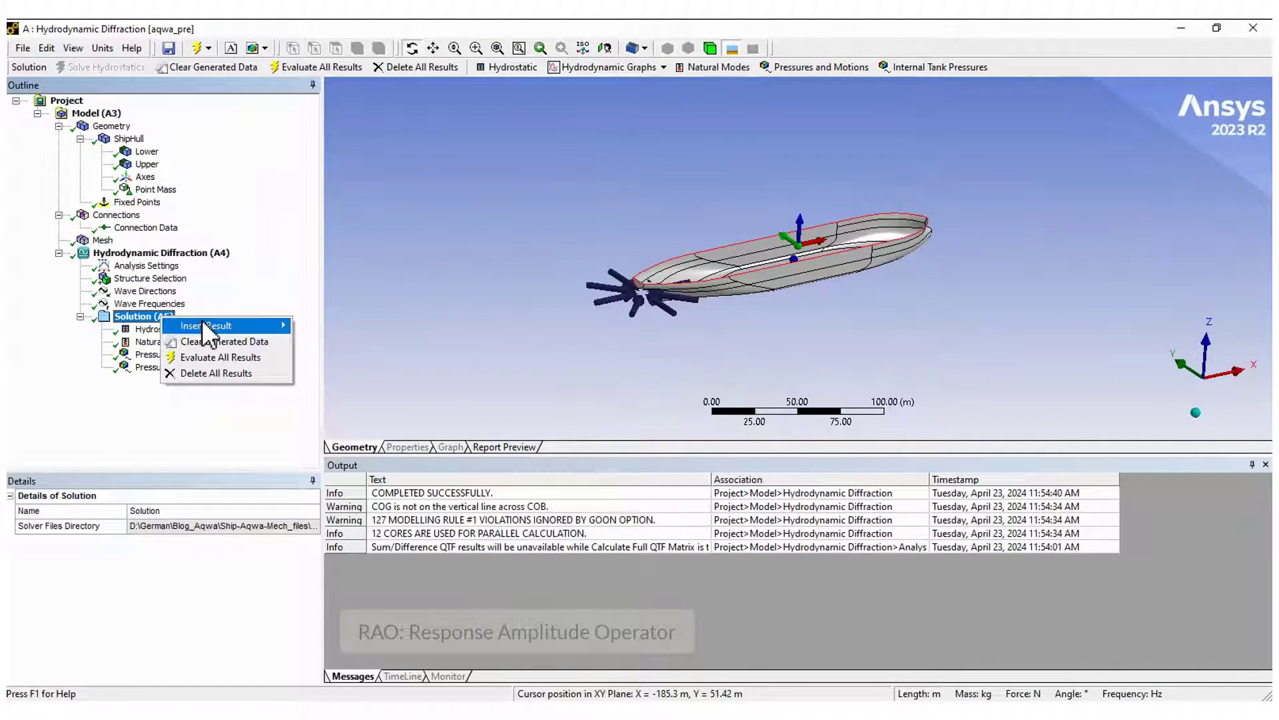
{"action": "mouse_move", "coordinate": [207, 326]}
{"action": "mouse_move", "coordinate": [373, 436]}
{"action": "mouse_move", "coordinate": [479, 436]}
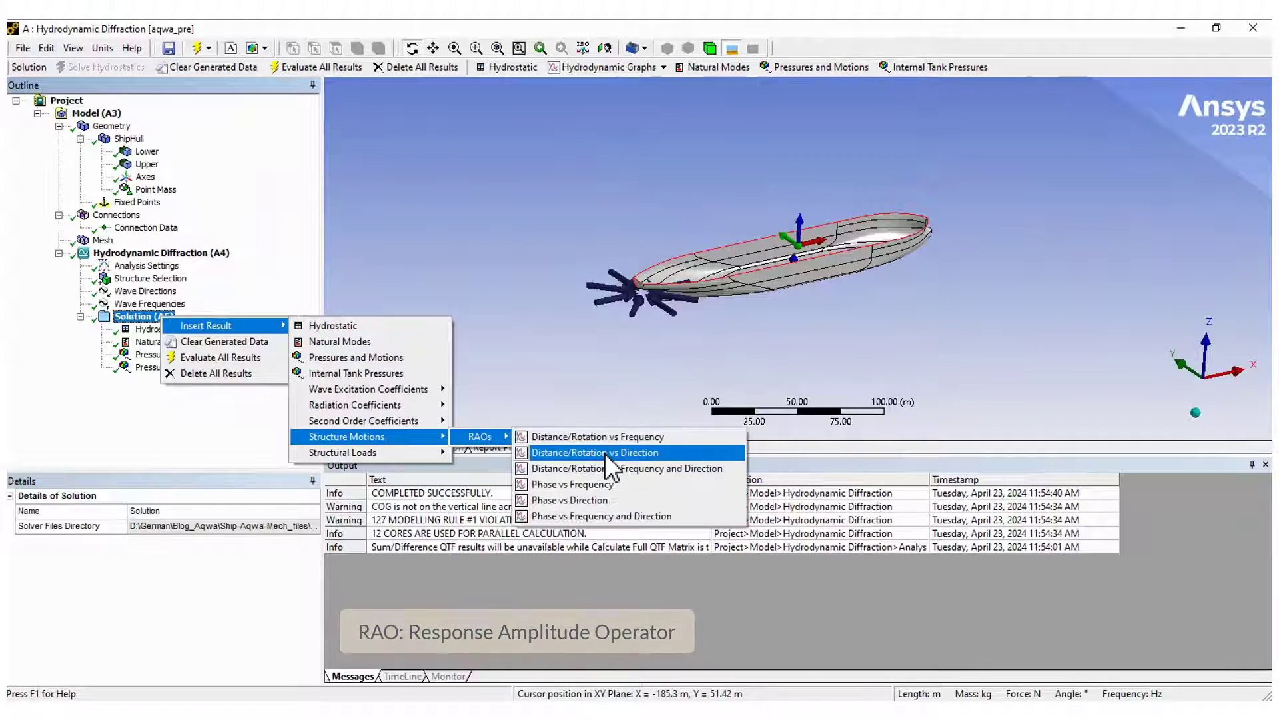
{"action": "left_click", "coordinate": [608, 453]}
{"action": "left_click", "coordinate": [167, 393]}
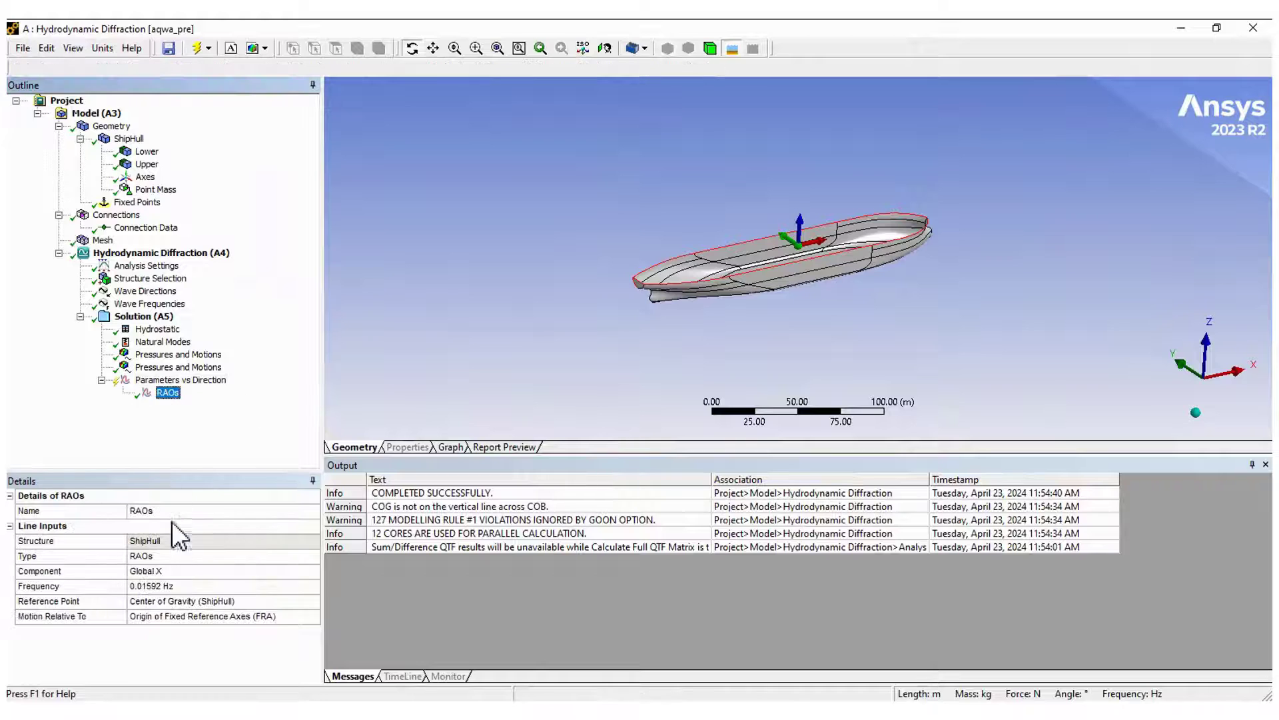
{"action": "left_click", "coordinate": [162, 572]}
{"action": "left_click", "coordinate": [163, 571]}
{"action": "left_click", "coordinate": [186, 604]}
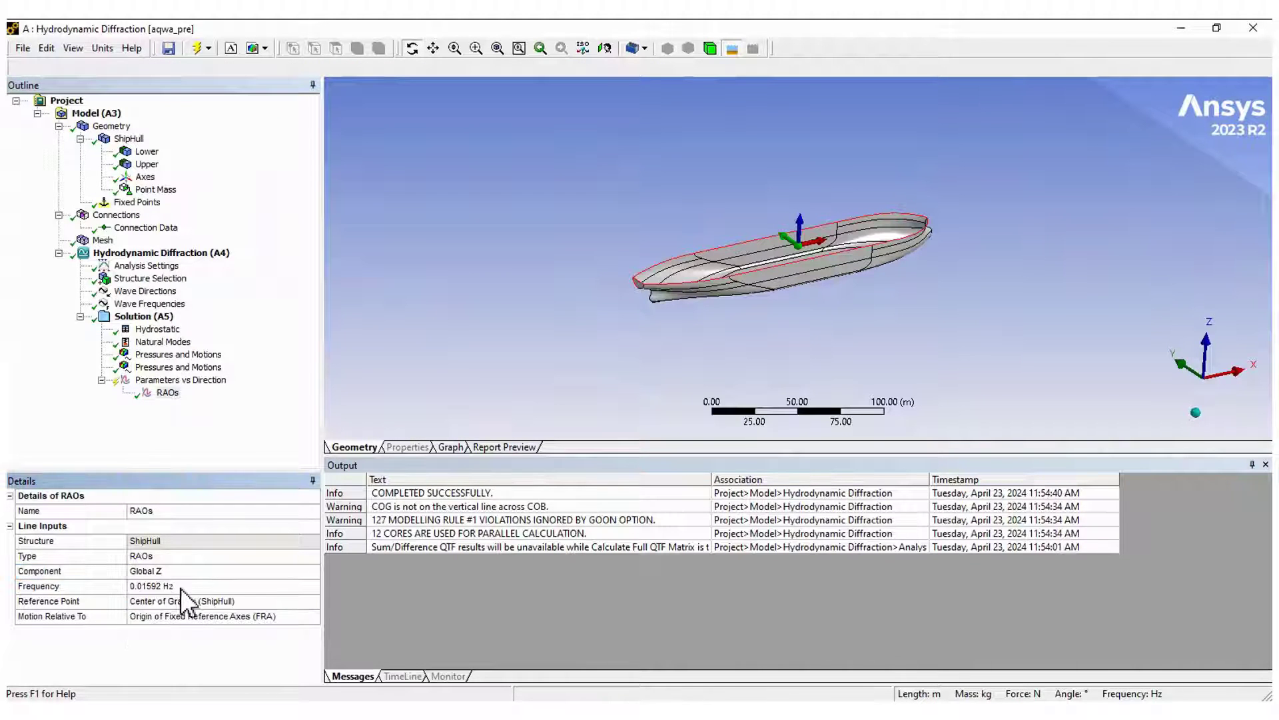
Keep the RAOs frequency at 0.01592 Hz and evaluate its graph and table.
{"action": "left_click", "coordinate": [181, 588]}
{"action": "left_click", "coordinate": [314, 588]}
{"action": "left_click", "coordinate": [330, 585]}
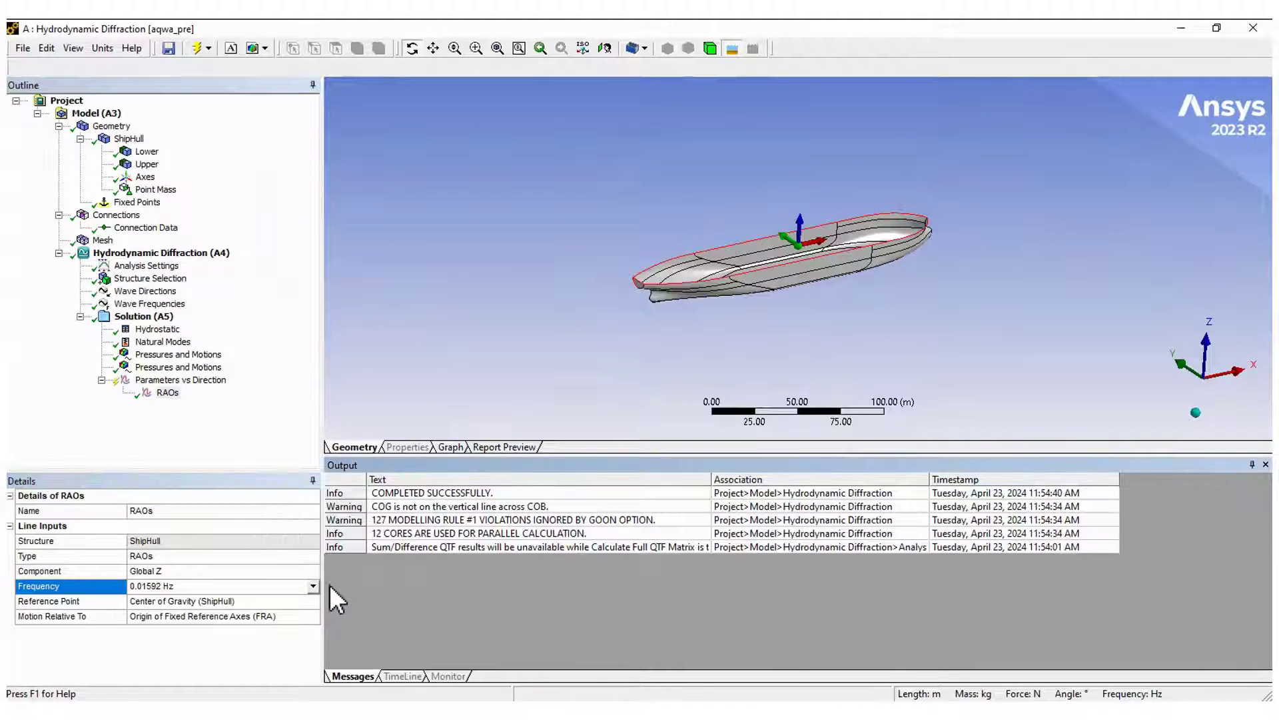
{"action": "right_click", "coordinate": [166, 393]}
{"action": "left_click", "coordinate": [215, 399]}
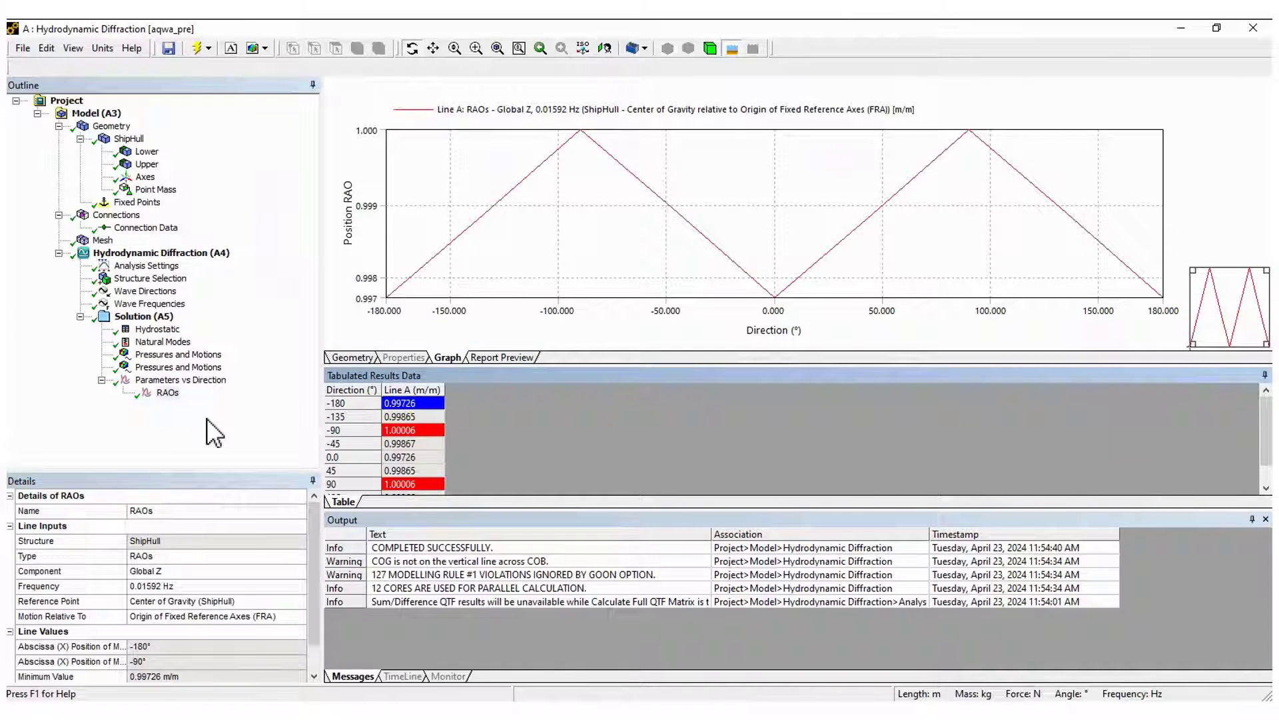
Copy the RAOs result, set its frequency to 0.08891 Hz, and evaluate it.
{"action": "right_click", "coordinate": [165, 393]}
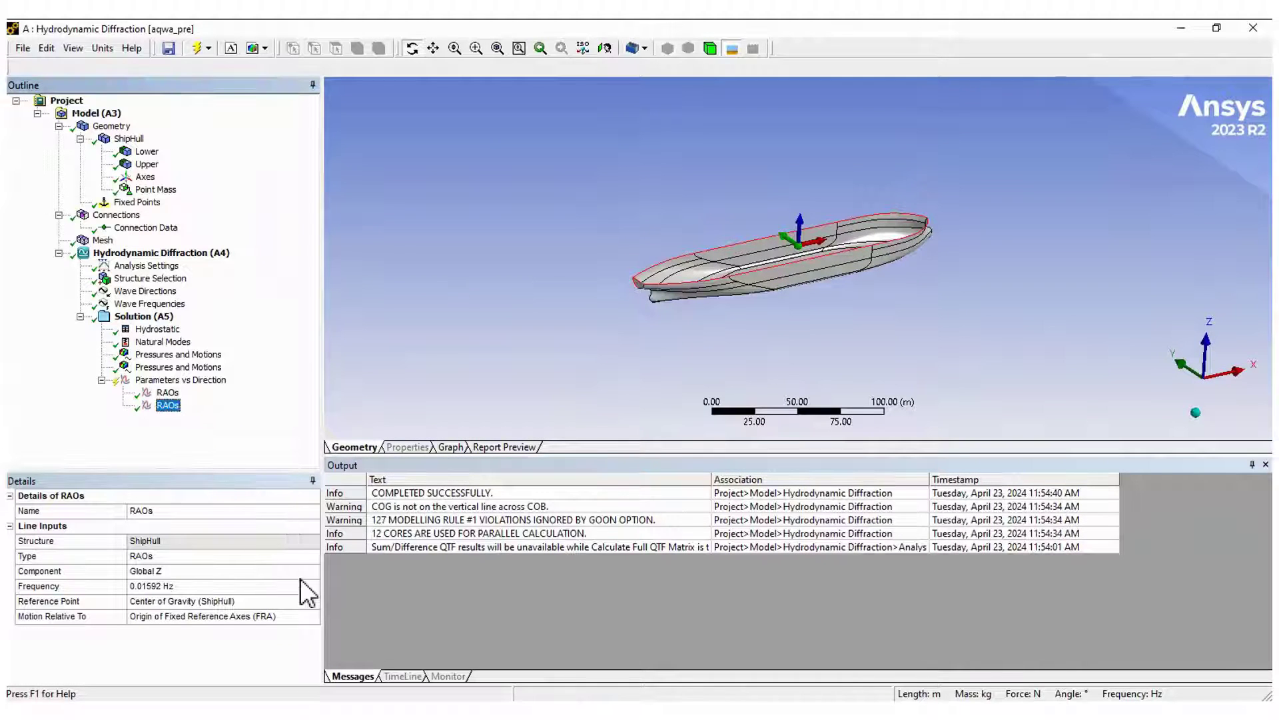
{"action": "left_click", "coordinate": [313, 585]}
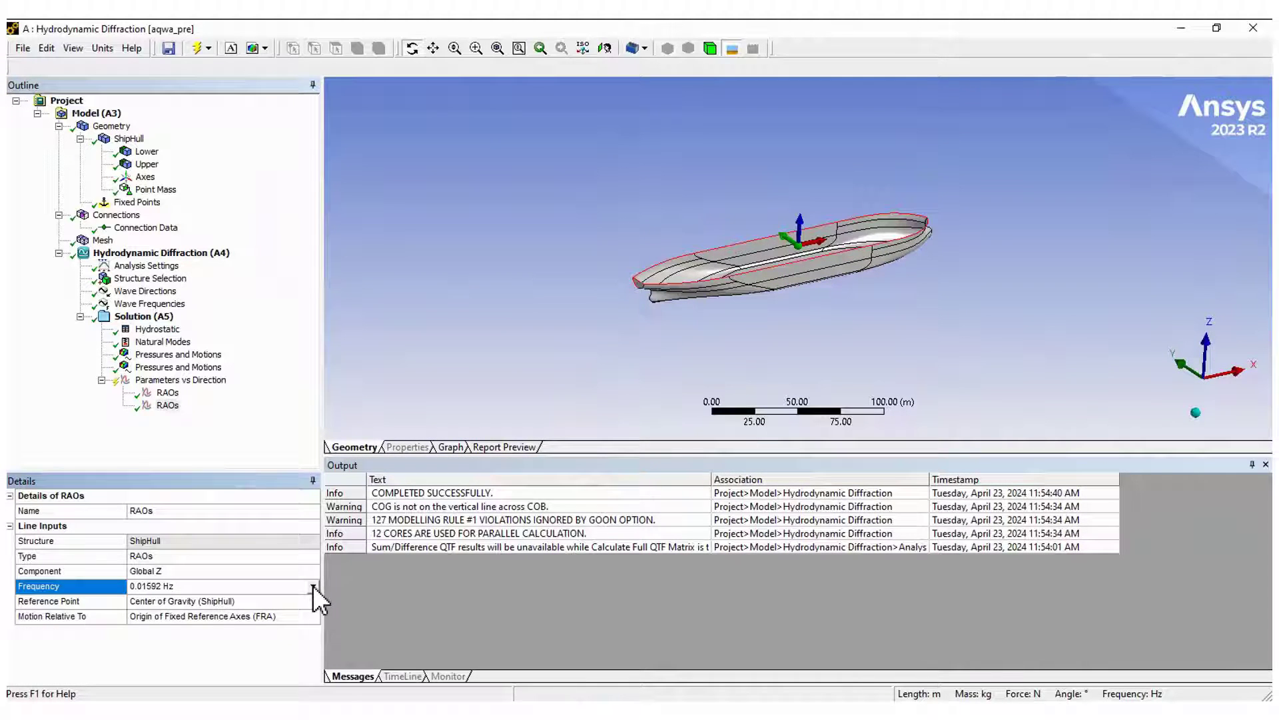
{"action": "left_click", "coordinate": [313, 585]}
{"action": "left_click", "coordinate": [286, 624]}
{"action": "right_click", "coordinate": [168, 406]}
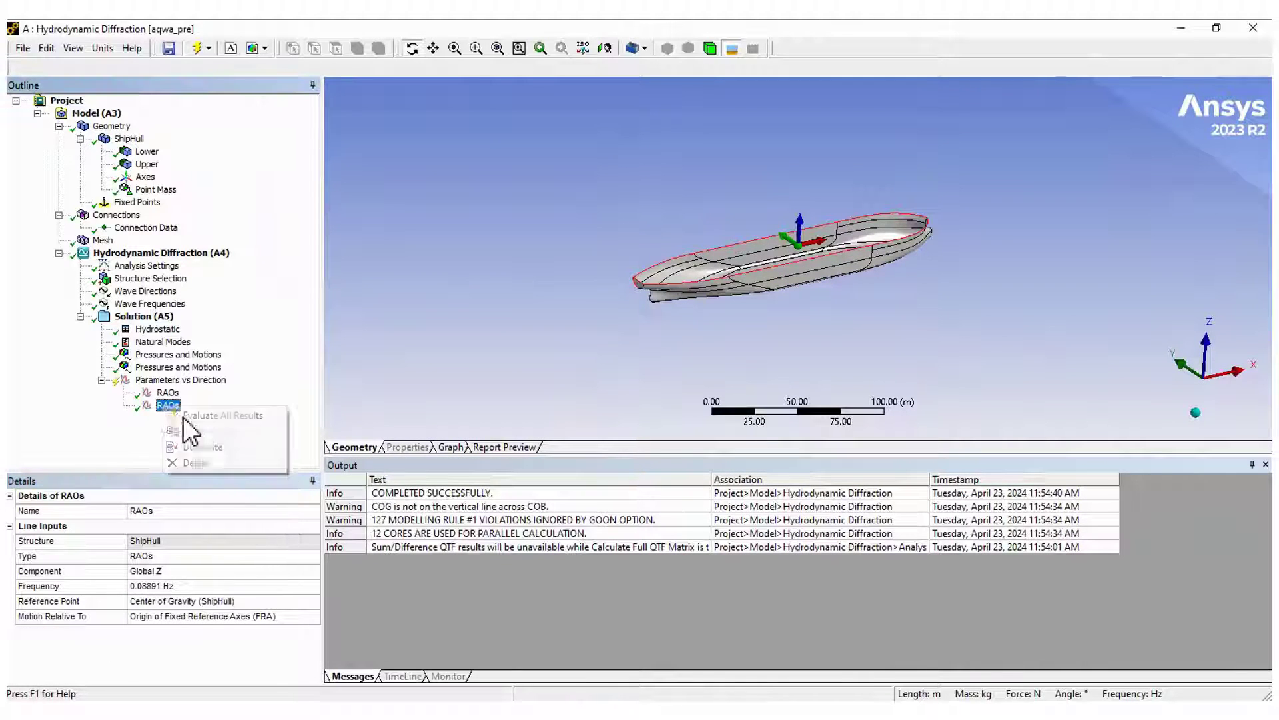
{"action": "left_click", "coordinate": [197, 415]}
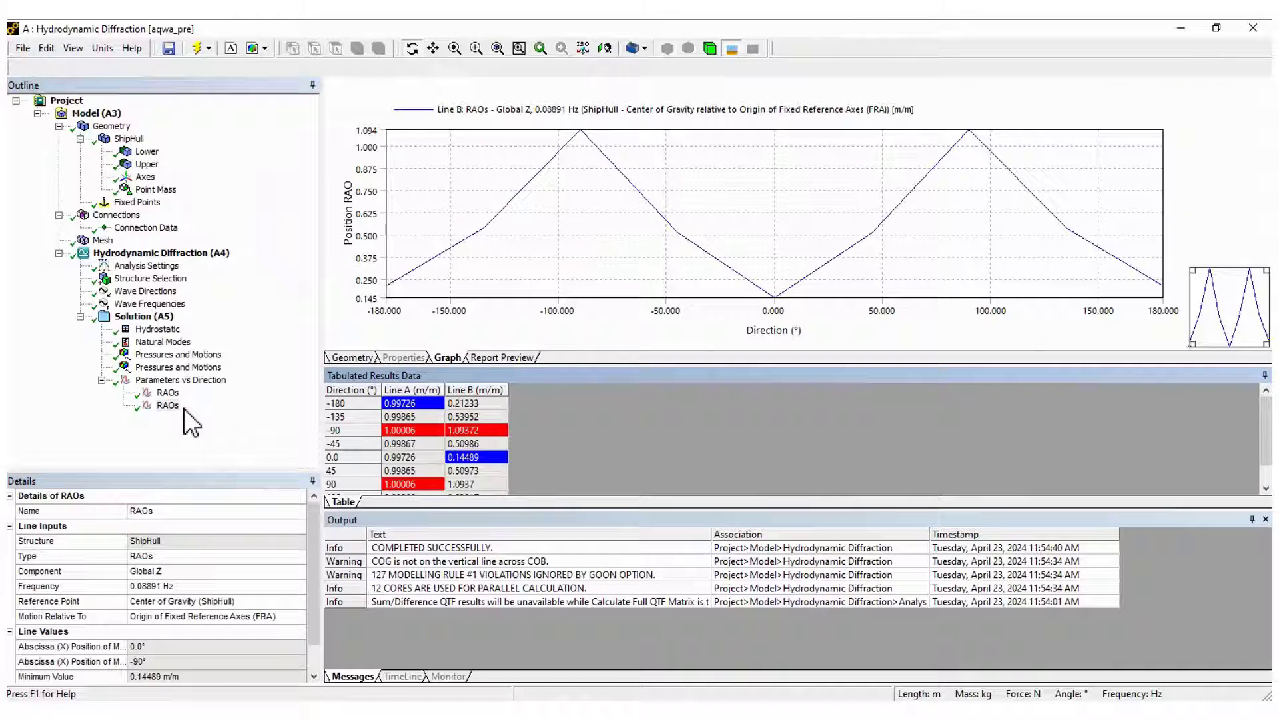
Add a third RAOs result at 0.1984 Hz, evaluate it, and show all three lines together.
{"action": "right_click", "coordinate": [168, 405]}
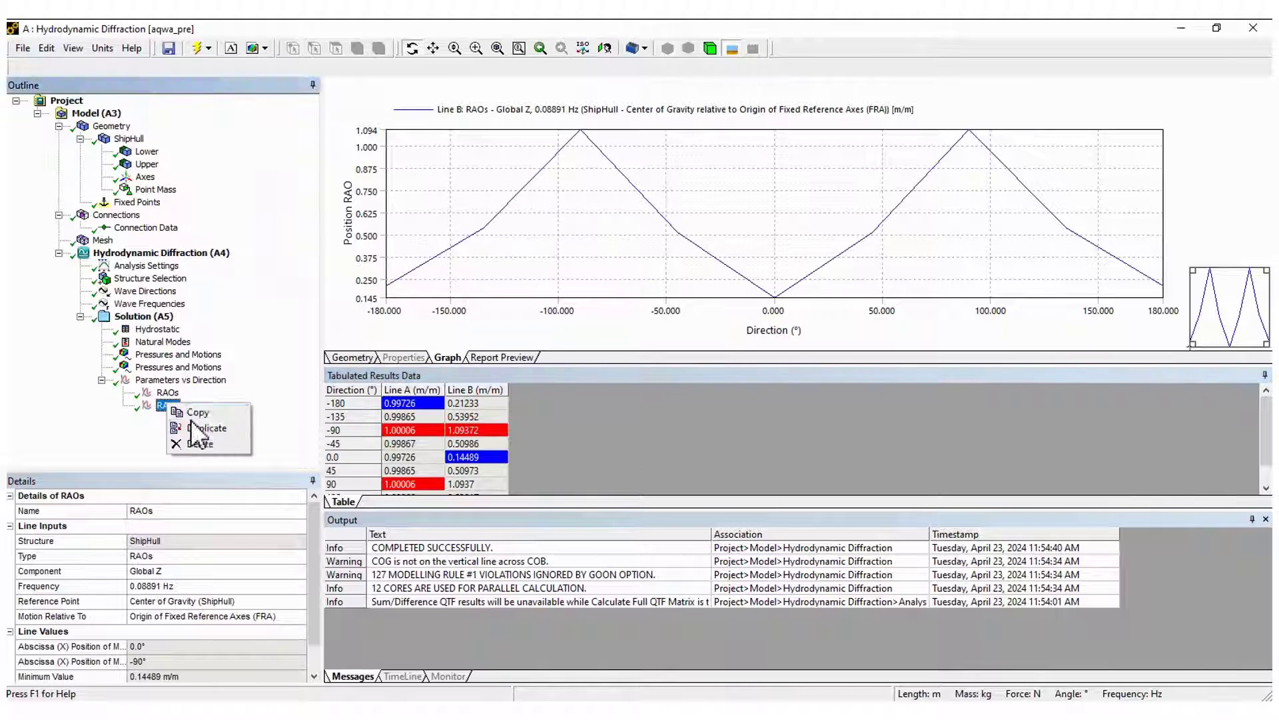
{"action": "left_click", "coordinate": [199, 430]}
{"action": "left_click", "coordinate": [167, 419]}
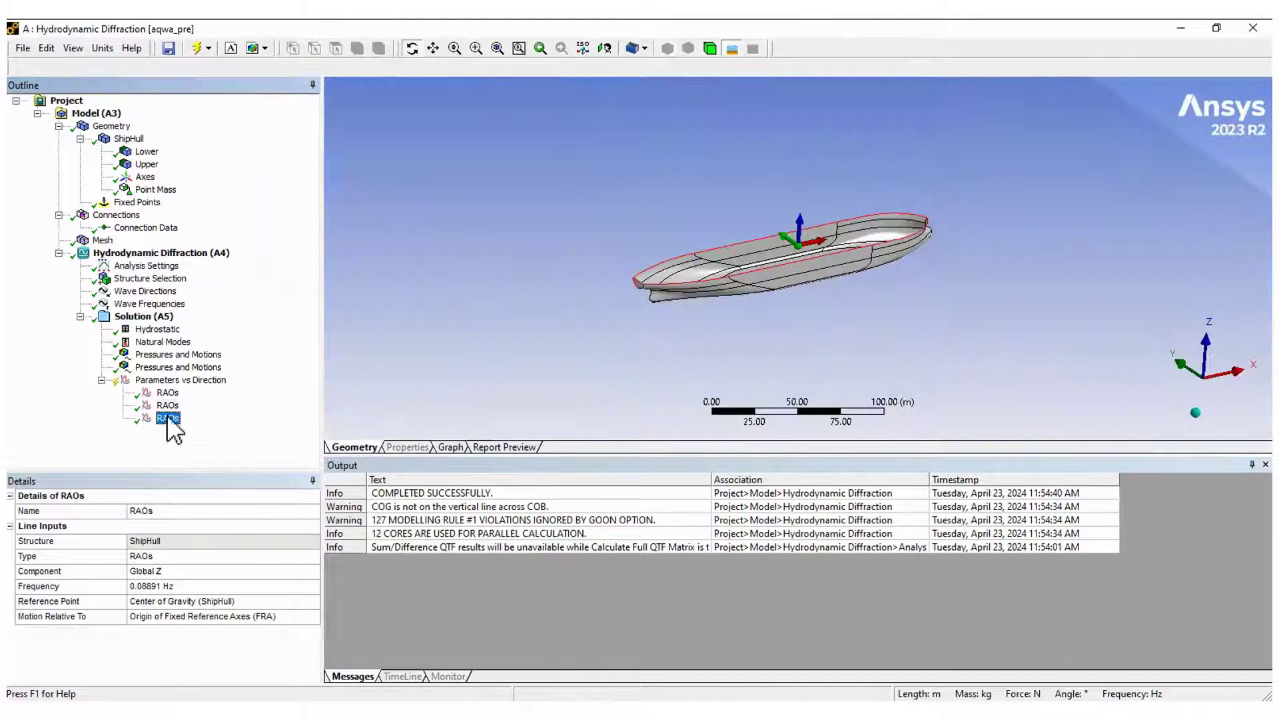
{"action": "left_click", "coordinate": [316, 585]}
{"action": "left_click", "coordinate": [316, 586]}
{"action": "left_click", "coordinate": [258, 657]}
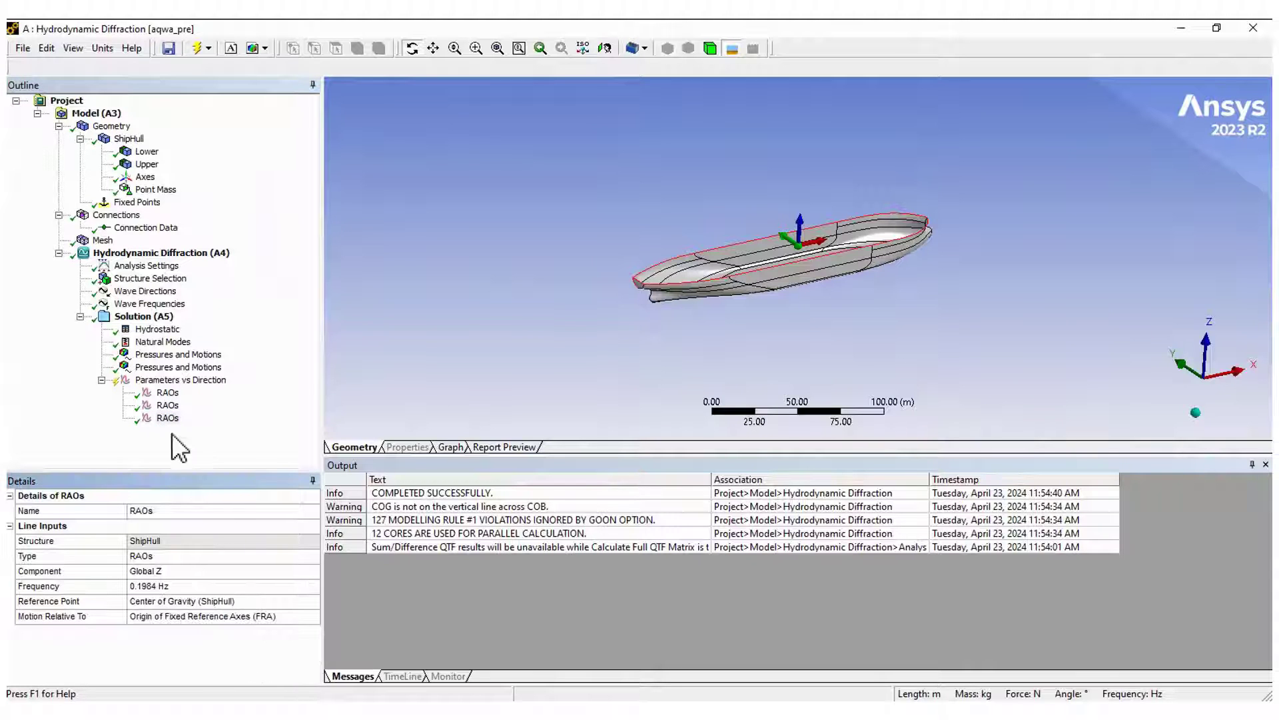
{"action": "right_click", "coordinate": [169, 420]}
{"action": "left_click", "coordinate": [185, 429]}
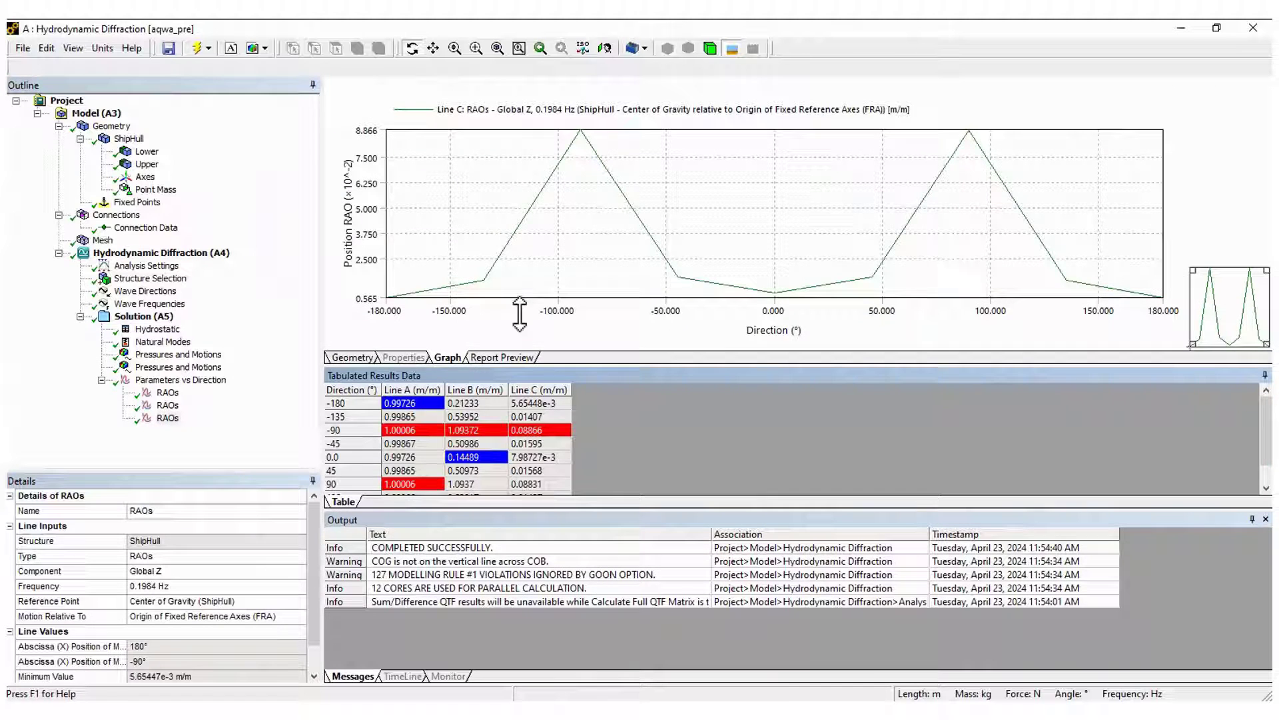
{"action": "left_click", "coordinate": [175, 379]}
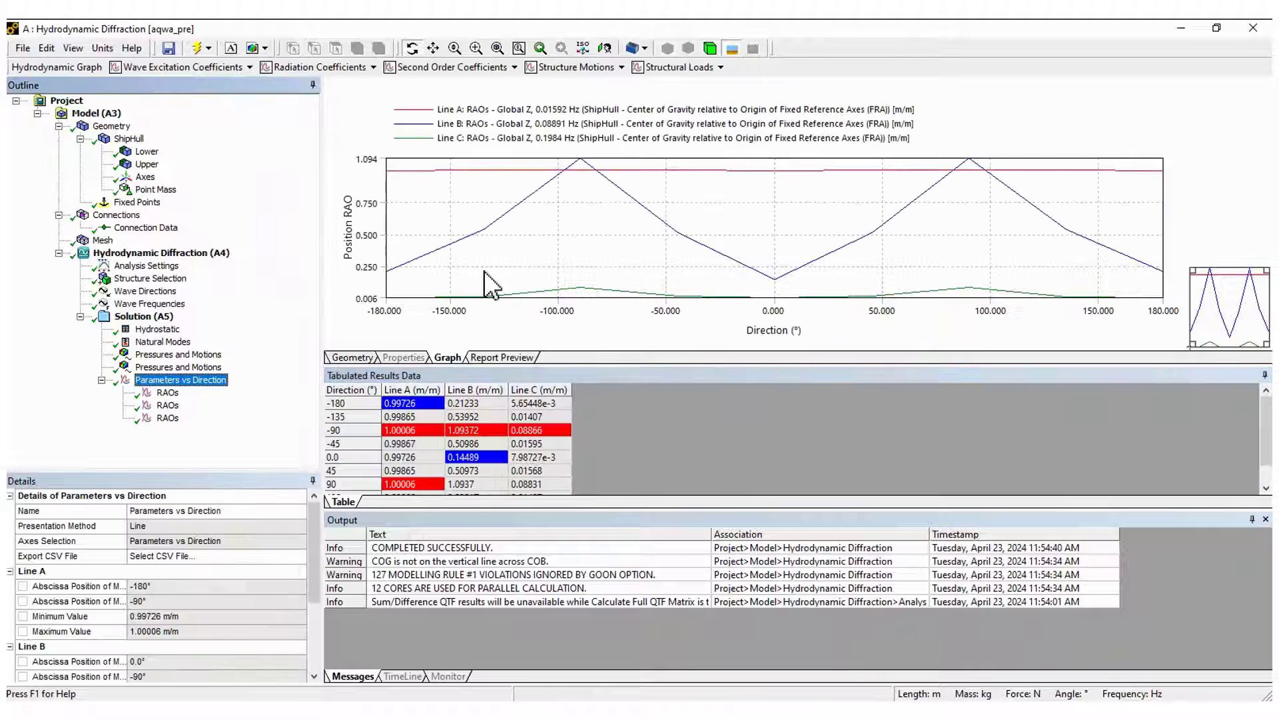
Insert a Global Z RAOs vs Frequency and Direction result under the Aqwa Solution and evaluate it.
{"action": "left_click", "coordinate": [153, 316]}
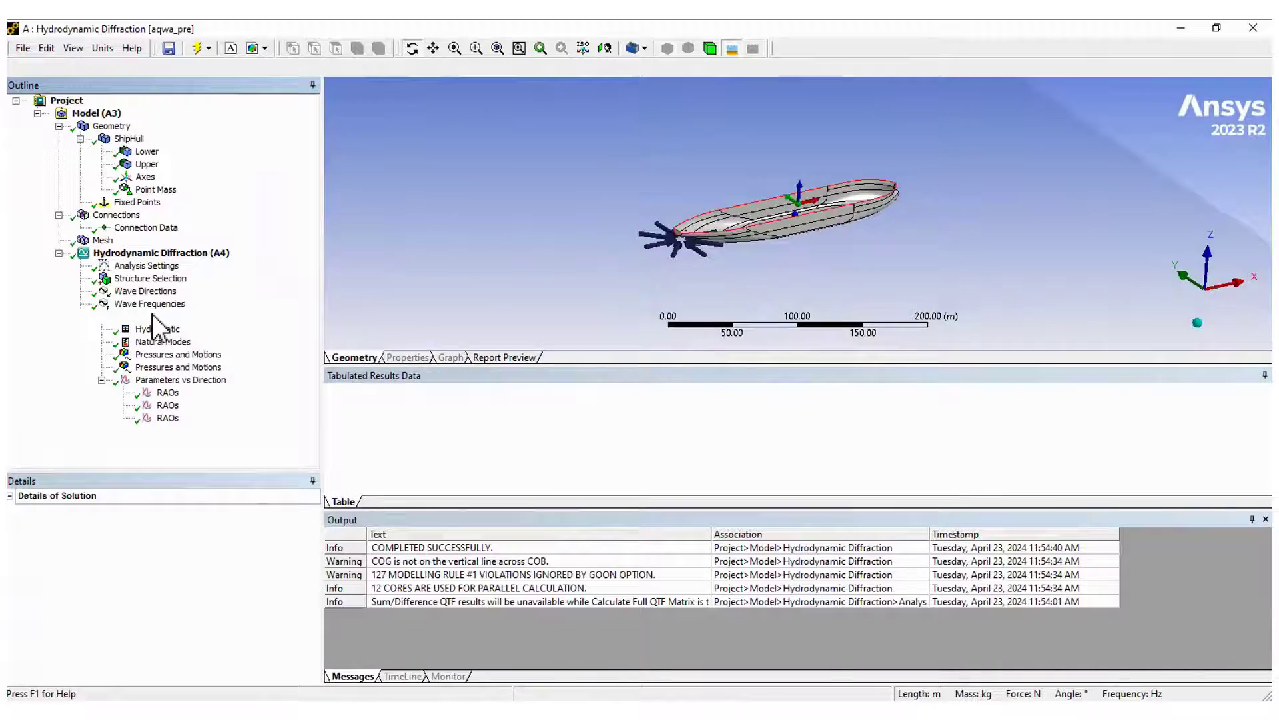
{"action": "right_click", "coordinate": [152, 316]}
{"action": "mouse_move", "coordinate": [213, 322]}
{"action": "mouse_move", "coordinate": [386, 433]}
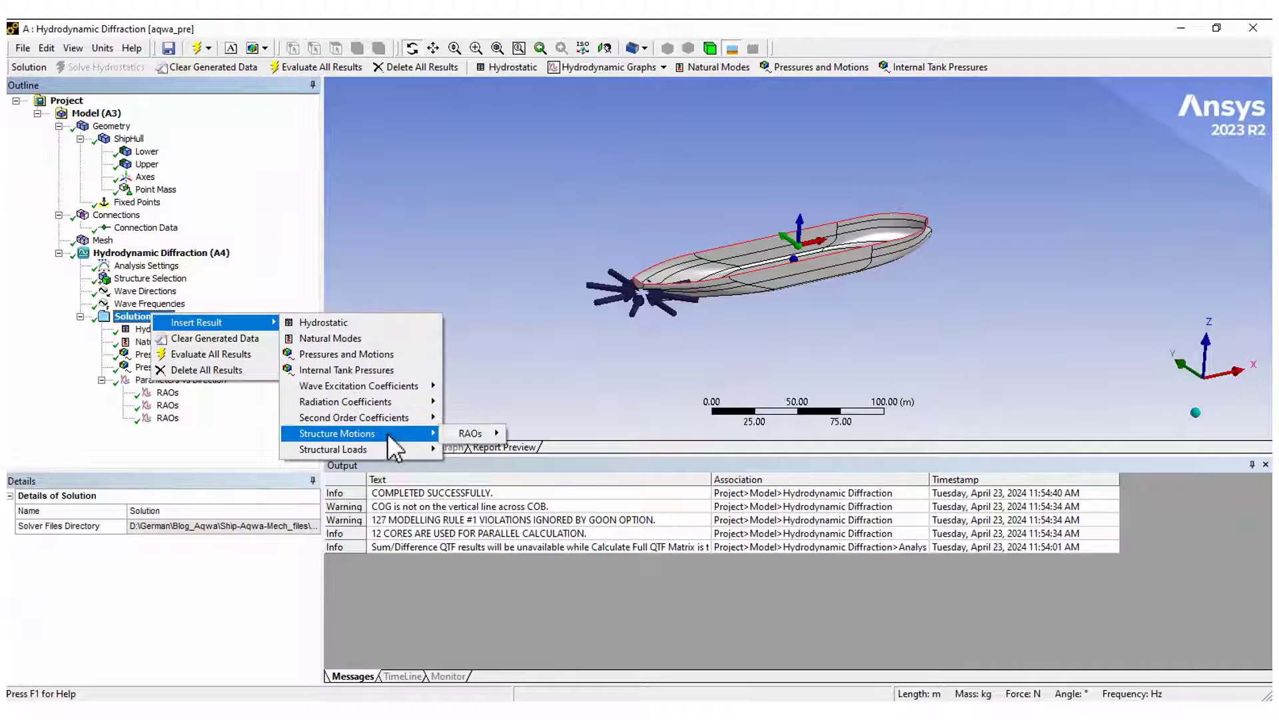
{"action": "mouse_move", "coordinate": [470, 435]}
{"action": "left_click", "coordinate": [586, 465]}
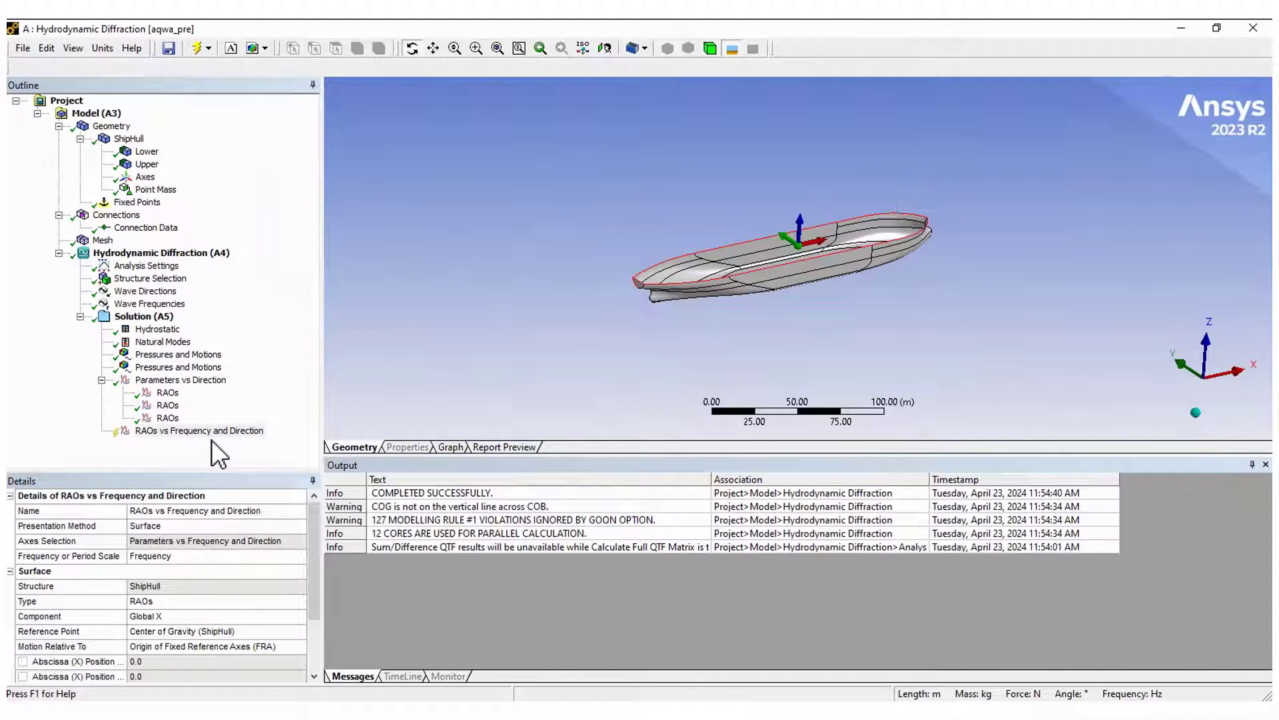
{"action": "left_click", "coordinate": [304, 616]}
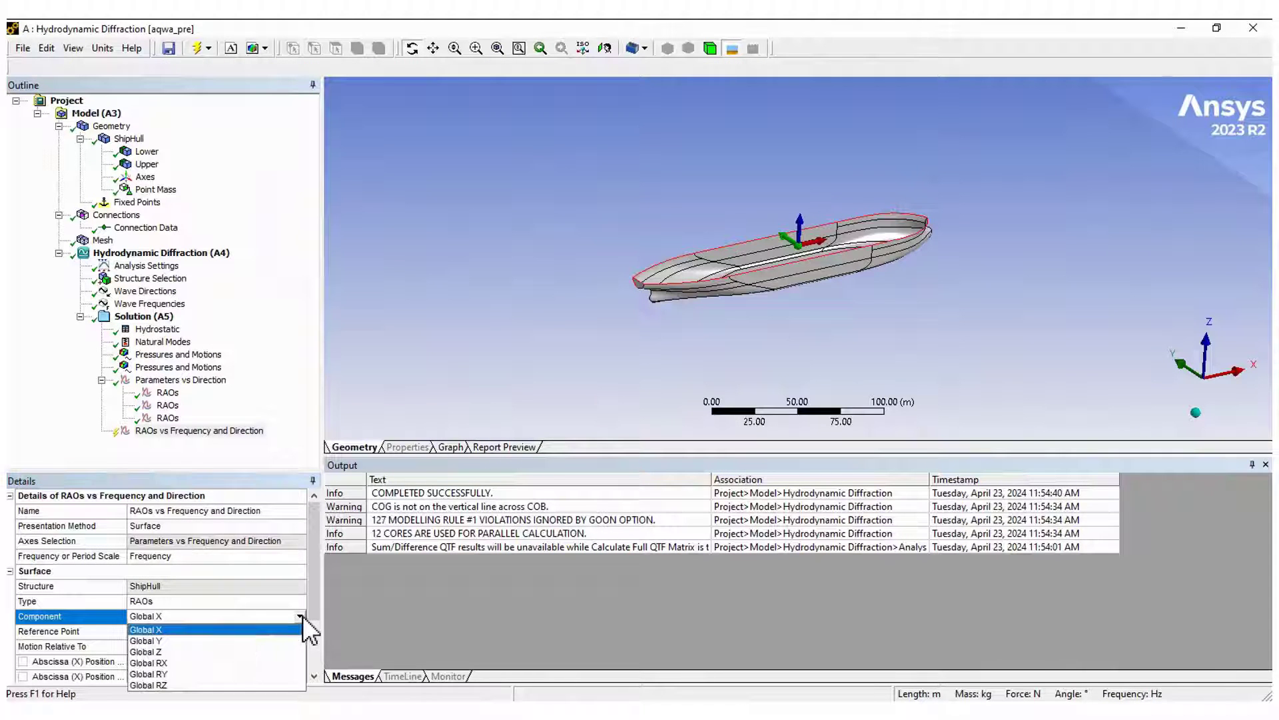
{"action": "left_click", "coordinate": [190, 650]}
{"action": "left_click", "coordinate": [170, 429]}
{"action": "right_click", "coordinate": [171, 430]}
{"action": "left_click", "coordinate": [214, 448]}
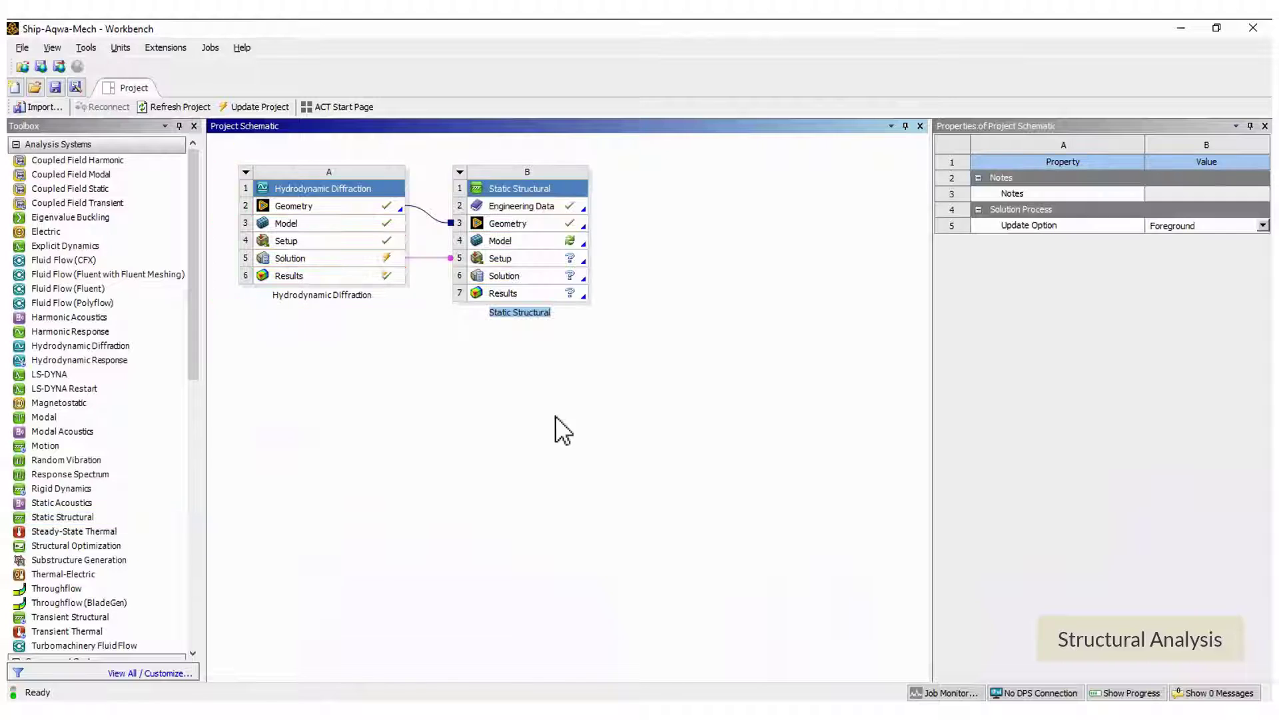
Update the Hydrodynamic Diffraction results and open the Static Structural model in Mechanical.
{"action": "right_click", "coordinate": [377, 276]}
{"action": "left_click", "coordinate": [522, 395]}
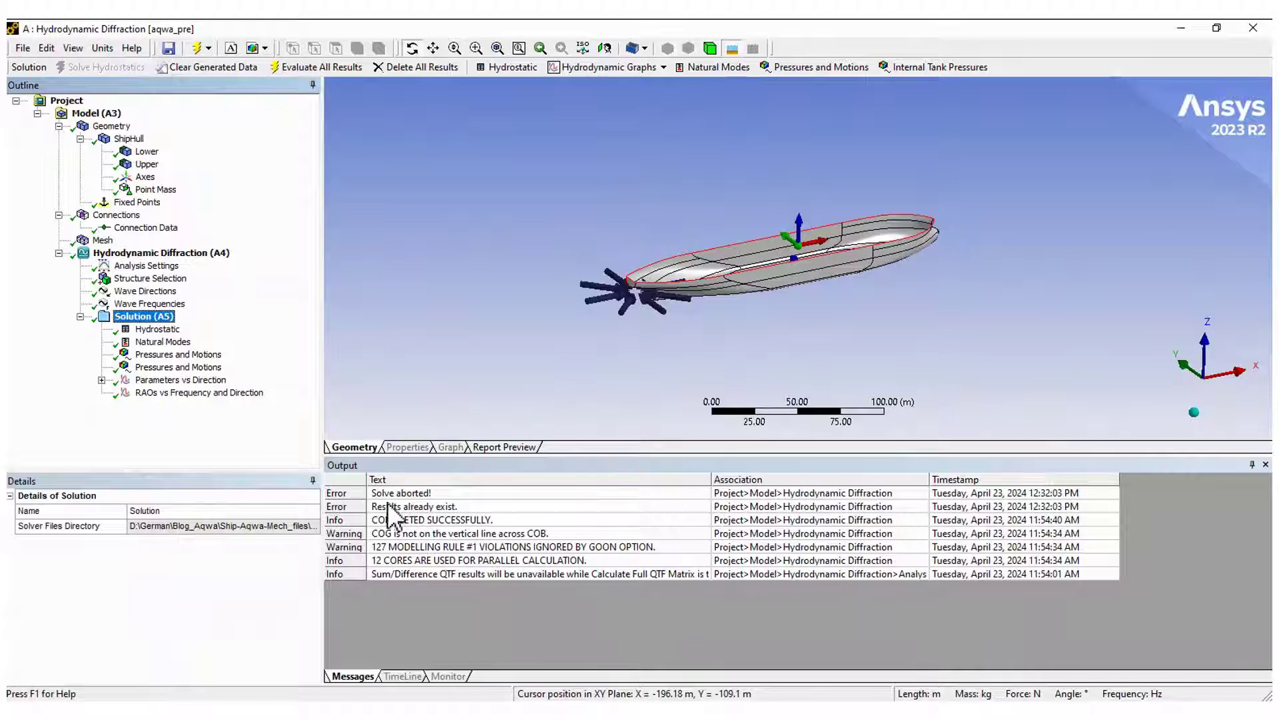
{"action": "left_click", "coordinate": [390, 507]}
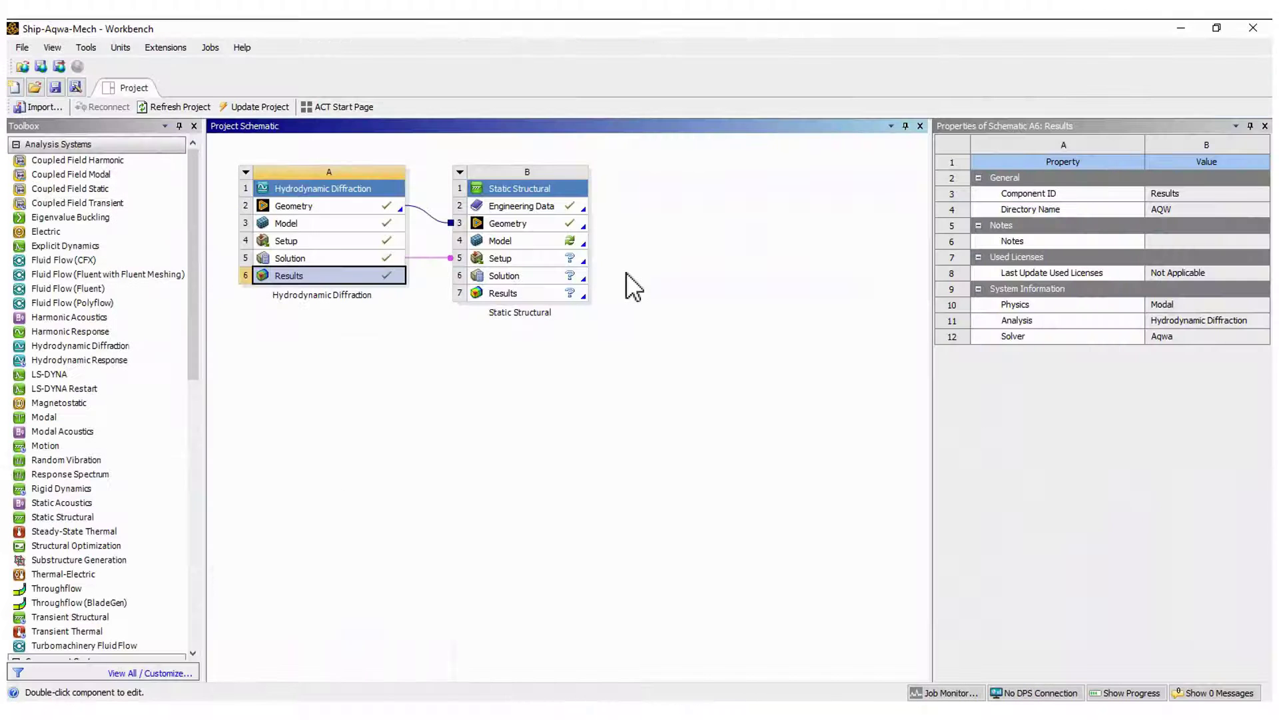
{"action": "double_click", "coordinate": [518, 241]}
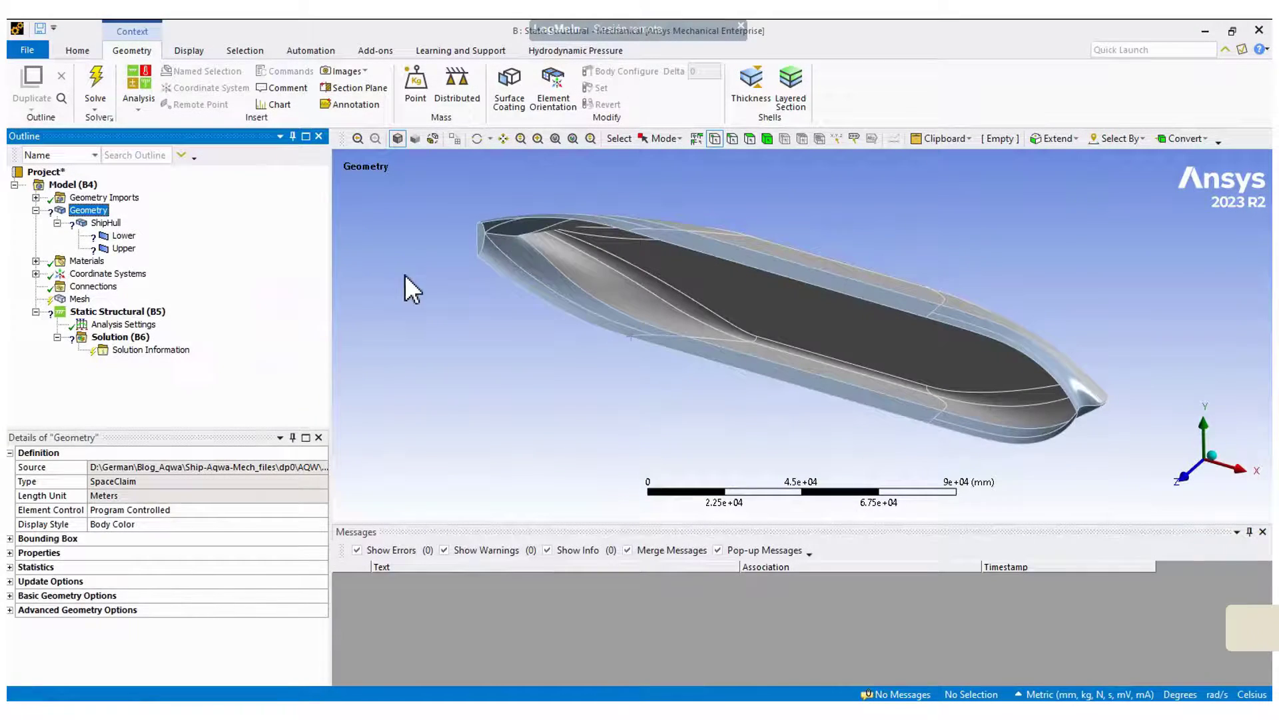
Review Structural Steel NL properties, then give the Lower and Upper bodies 200 mm thickness.
{"action": "left_click", "coordinate": [36, 260]}
{"action": "left_click", "coordinate": [133, 287]}
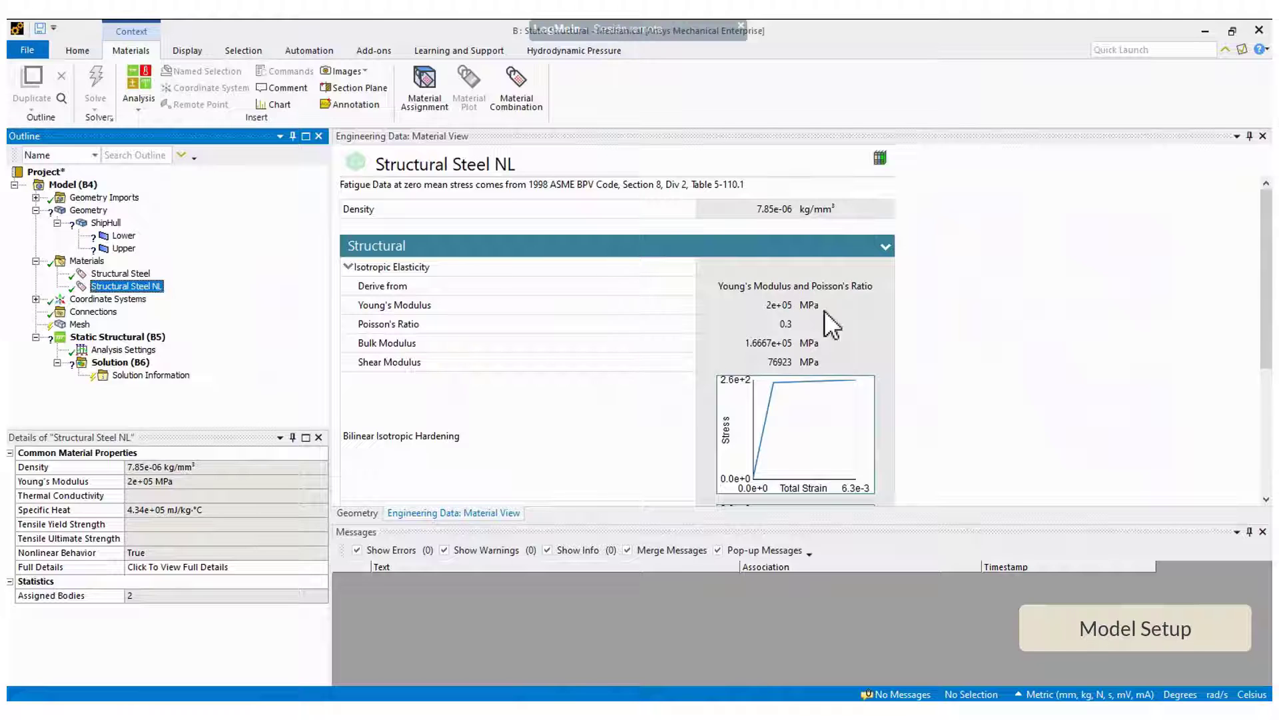
{"action": "scroll", "coordinate": [825, 311], "scroll_direction": "down", "scroll_amount": 5}
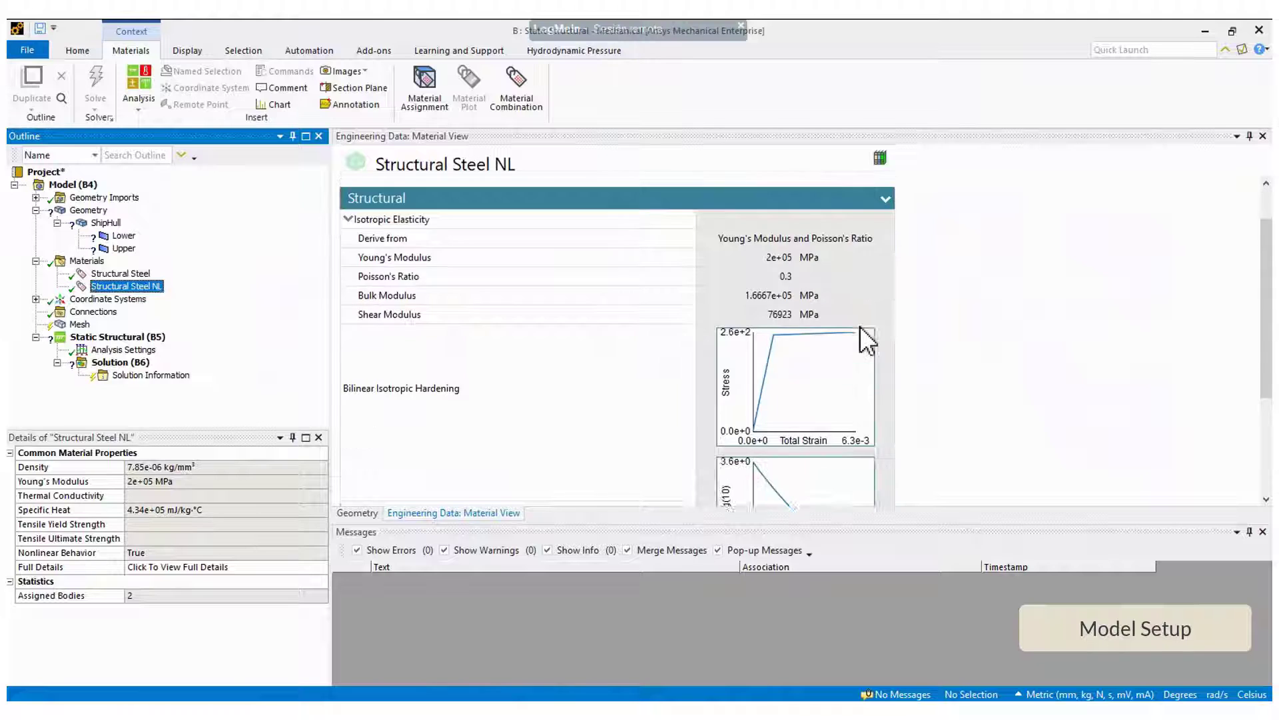
{"action": "left_click", "coordinate": [130, 235]}
{"action": "left_click", "coordinate": [123, 248], "text": "ctrl"}
{"action": "left_click", "coordinate": [154, 582]}
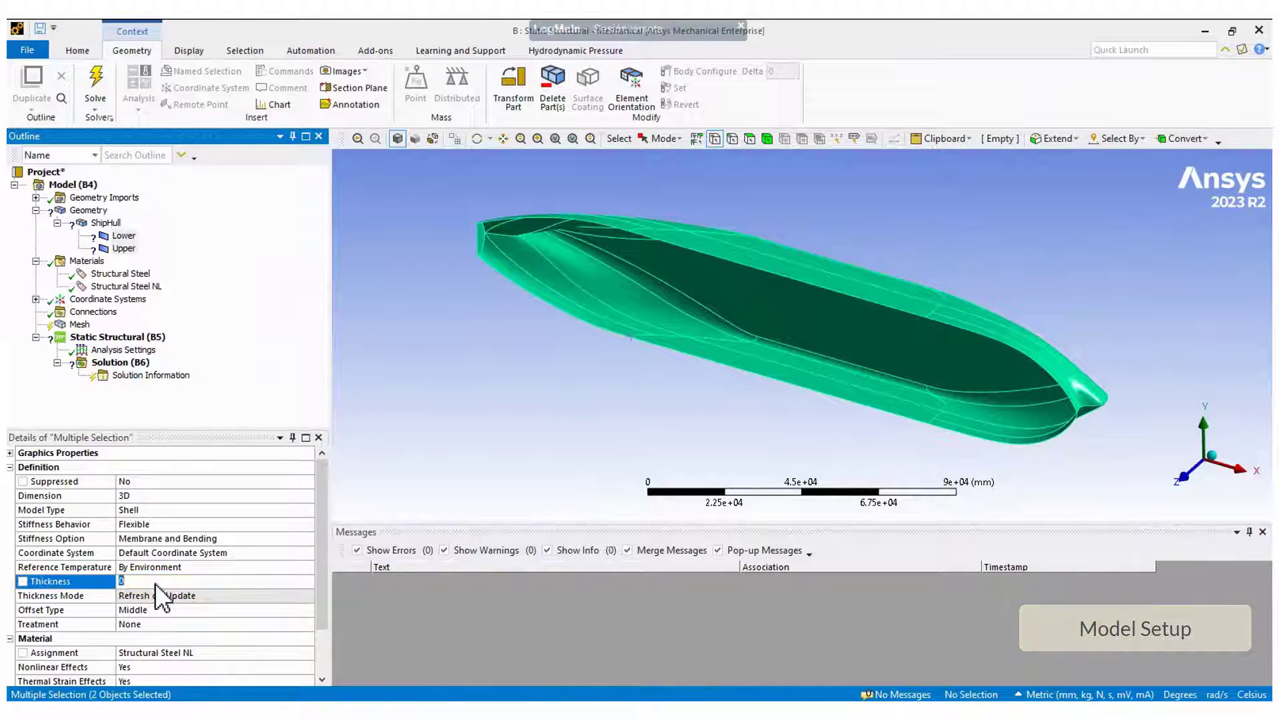
{"action": "type", "text": "200"}
{"action": "key", "text": "Return"}
Assign Structural Steel NL to both hull bodies and check the model's connections.
{"action": "scroll", "coordinate": [215, 634], "scroll_direction": "down", "scroll_amount": 2}
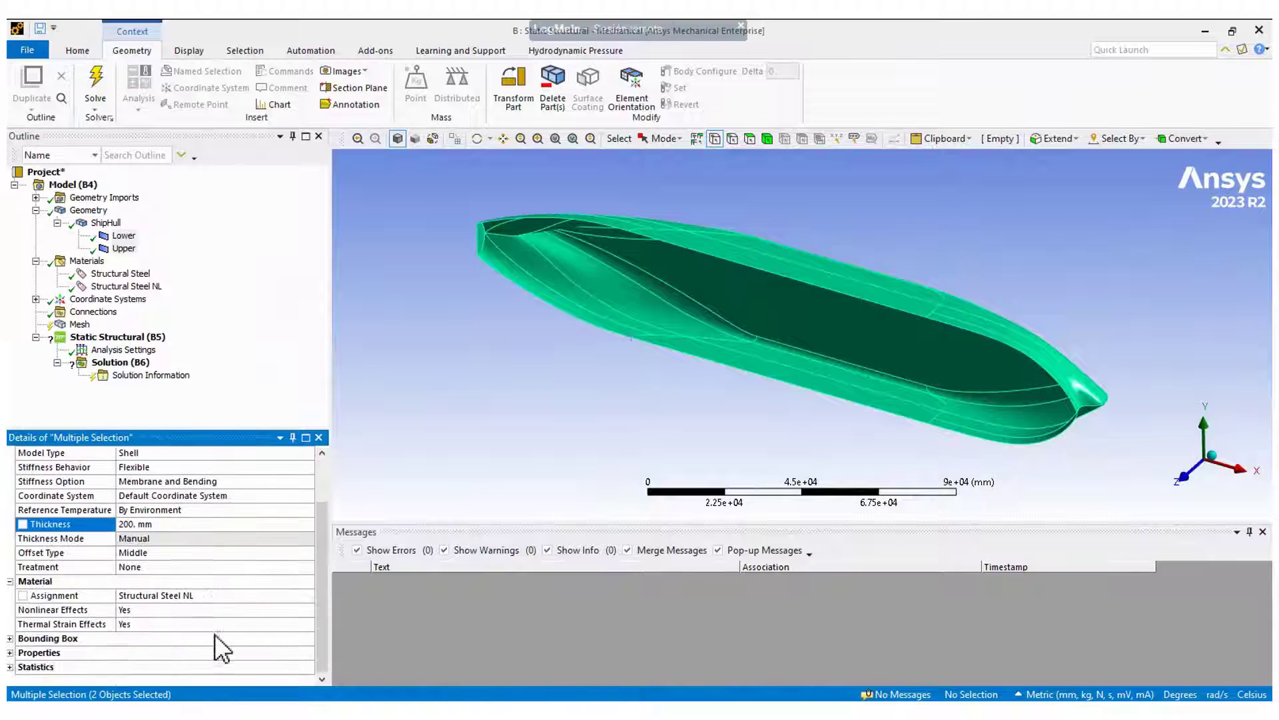
{"action": "left_click", "coordinate": [258, 595]}
{"action": "left_click", "coordinate": [307, 595]}
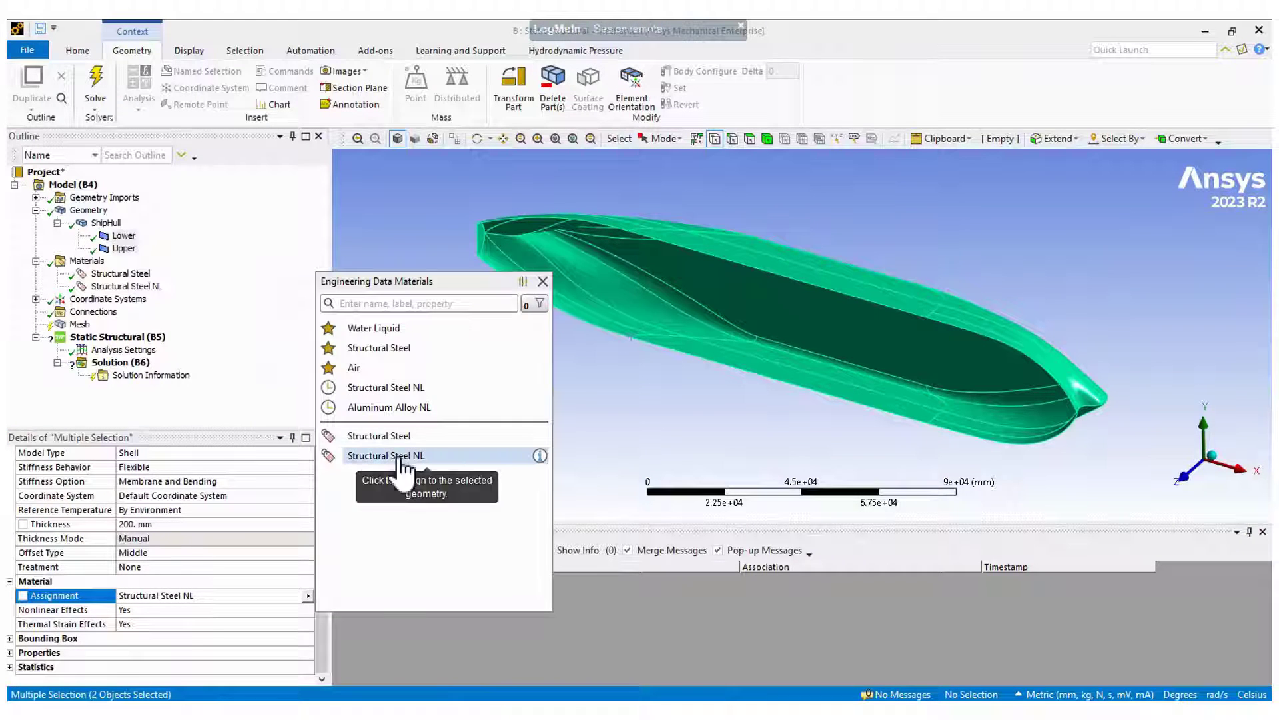
{"action": "left_click", "coordinate": [398, 455]}
{"action": "left_click", "coordinate": [77, 312]}
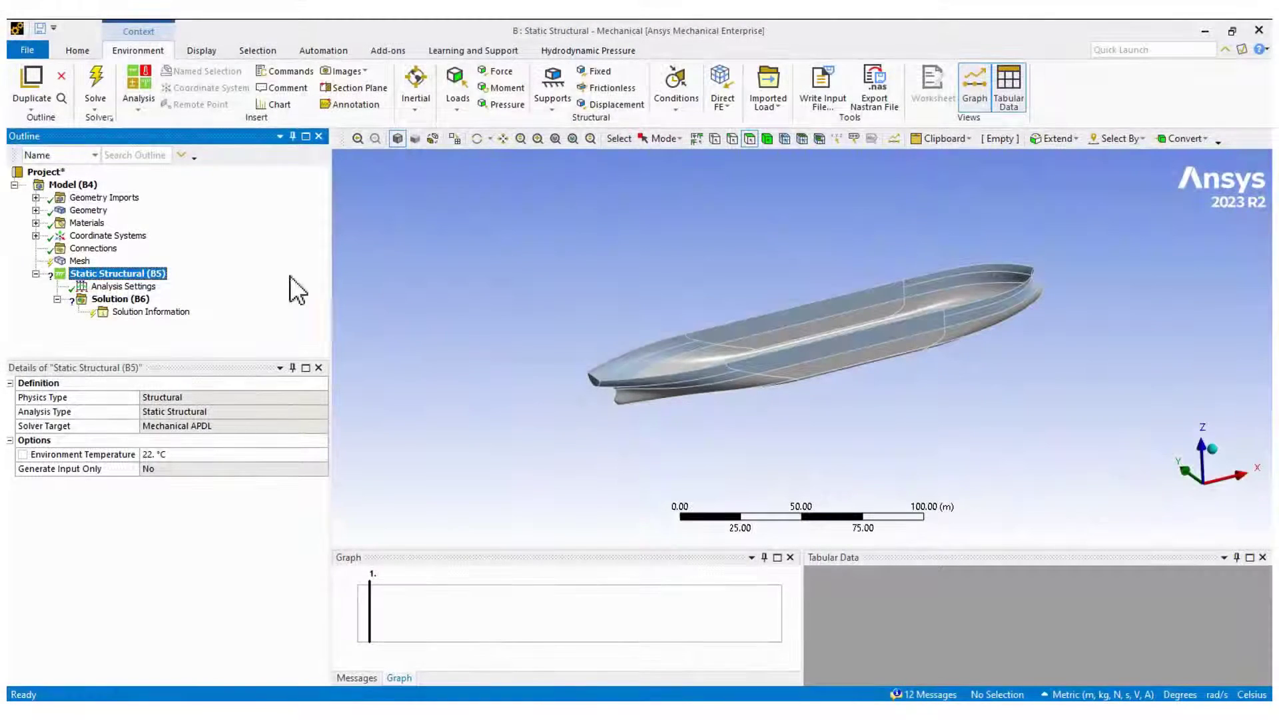
Add a Hydrodynamic Pressure load scoped to the 25 hull faces.
{"action": "left_click", "coordinate": [583, 50]}
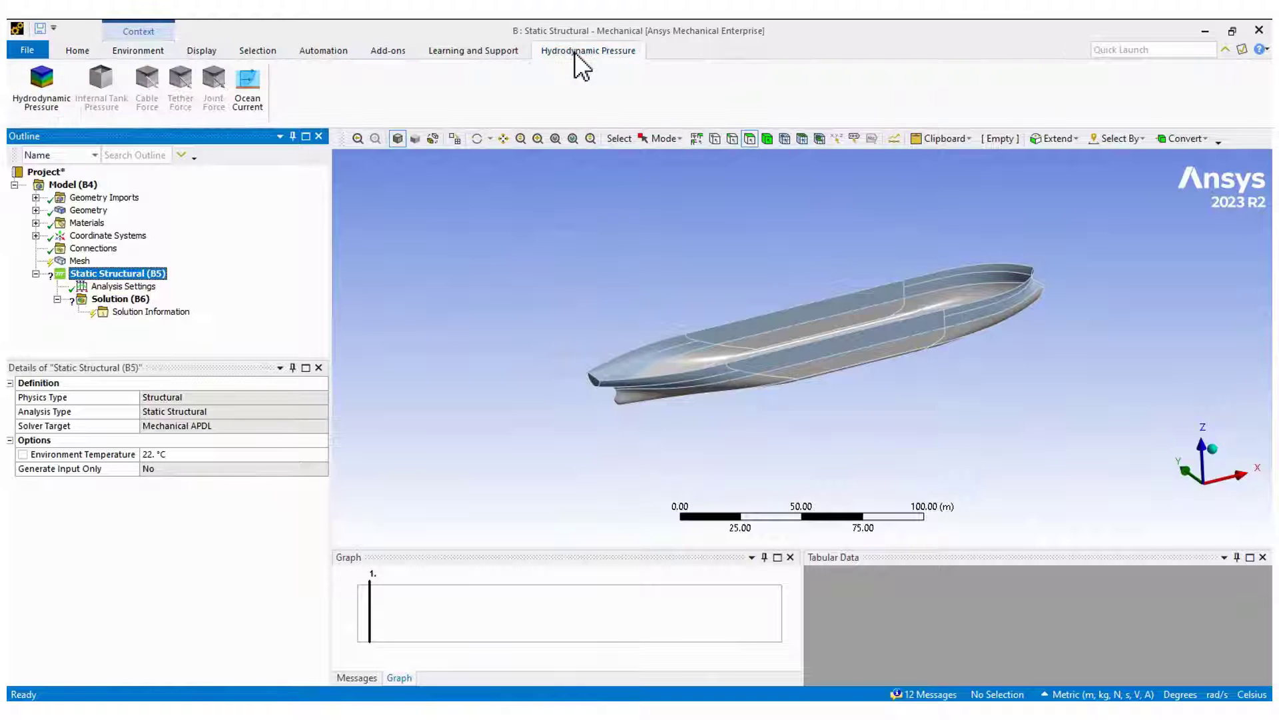
{"action": "left_click", "coordinate": [58, 90]}
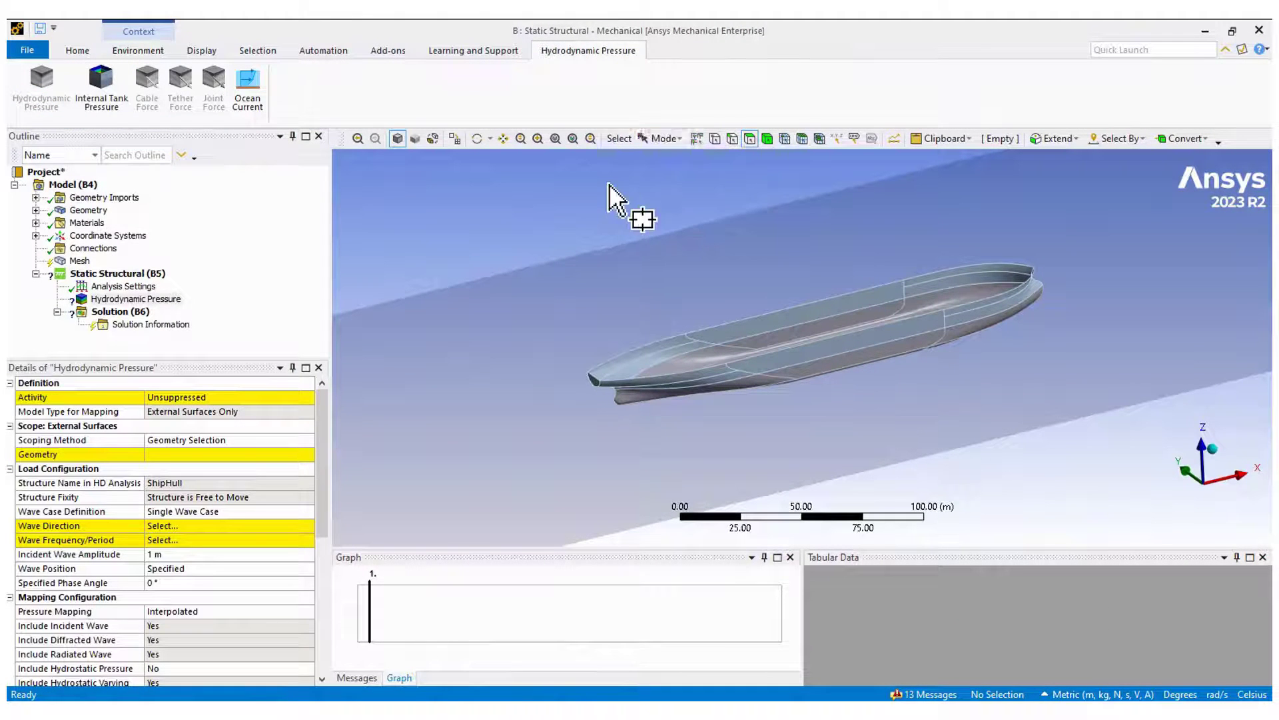
{"action": "left_click_drag", "start_coordinate": [1004, 470], "coordinate": [1000, 498]}
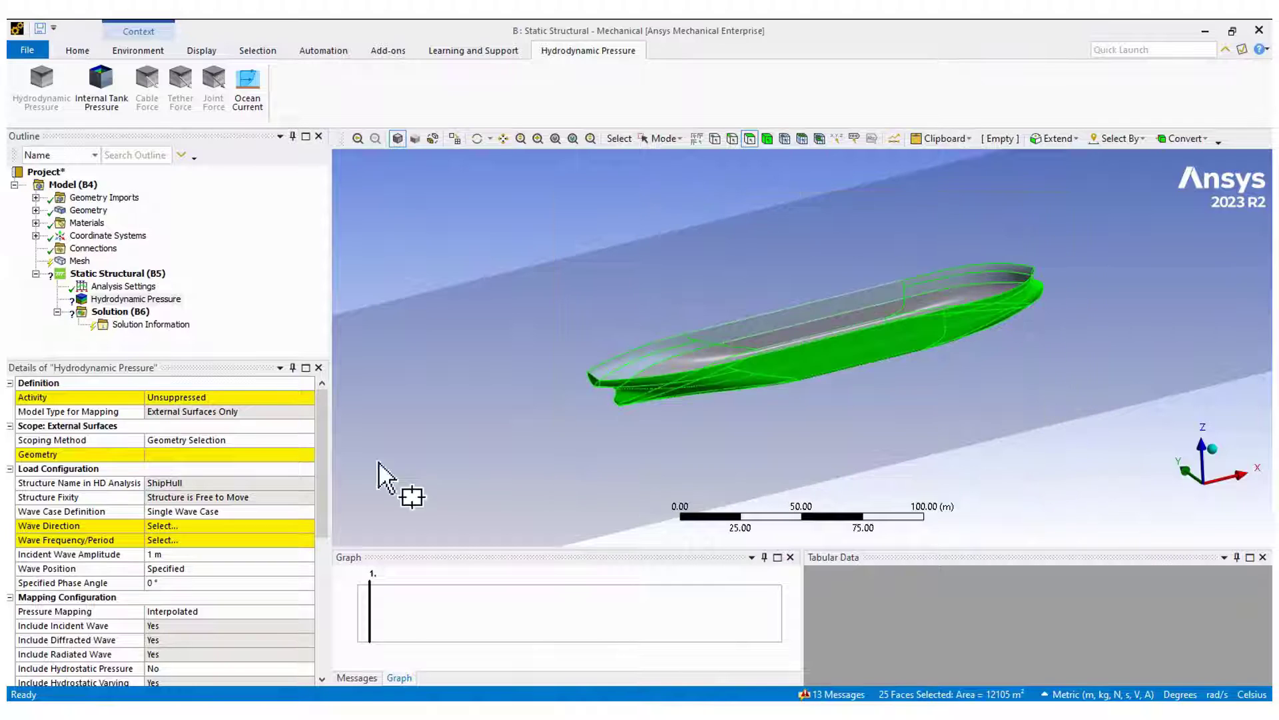
{"action": "left_click", "coordinate": [162, 454]}
{"action": "left_click", "coordinate": [162, 454]}
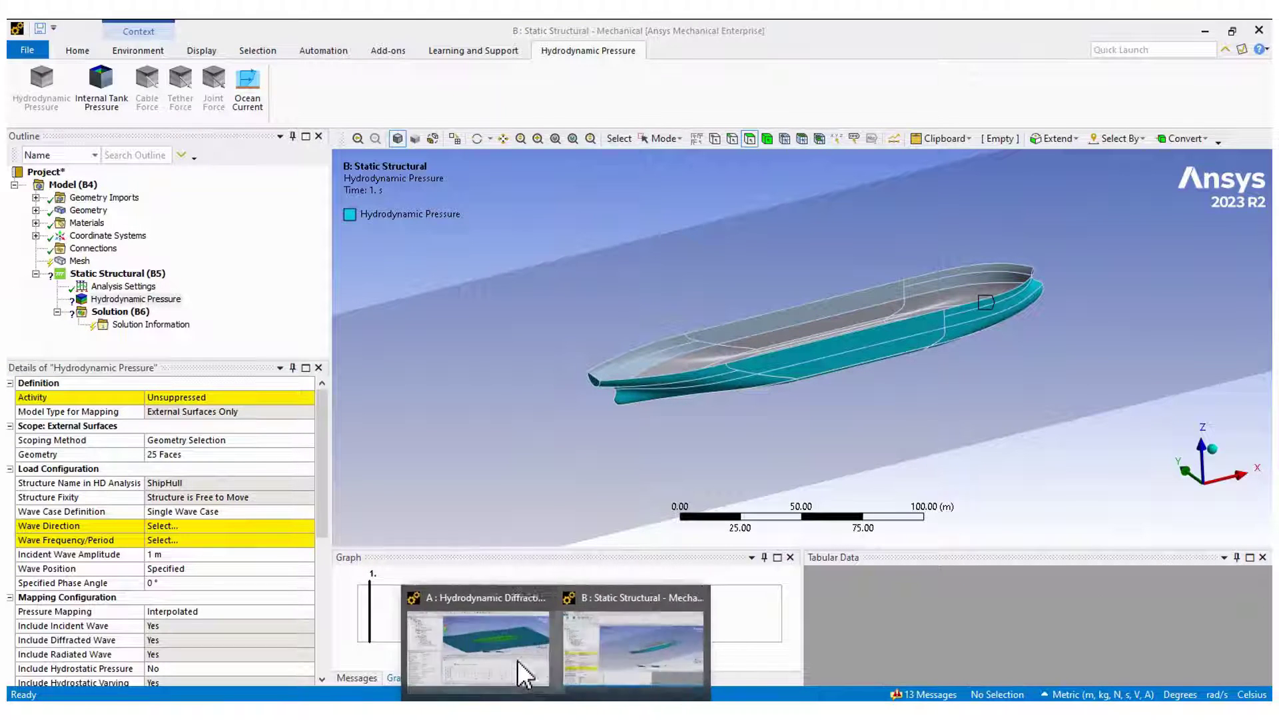
Check the diffraction result's frequency, incident wave amplitude and wave phase settings in Aqwa.
{"action": "left_click", "coordinate": [524, 674]}
{"action": "left_click", "coordinate": [68, 479]}
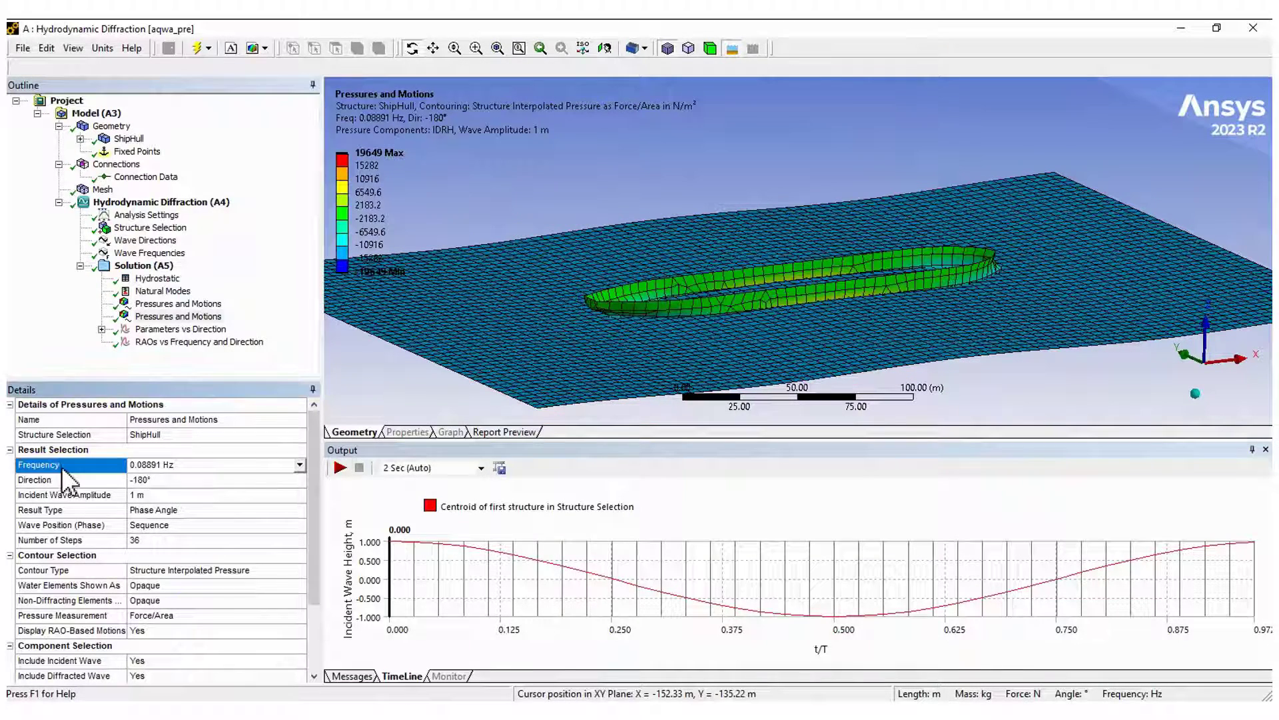
{"action": "left_click", "coordinate": [69, 494]}
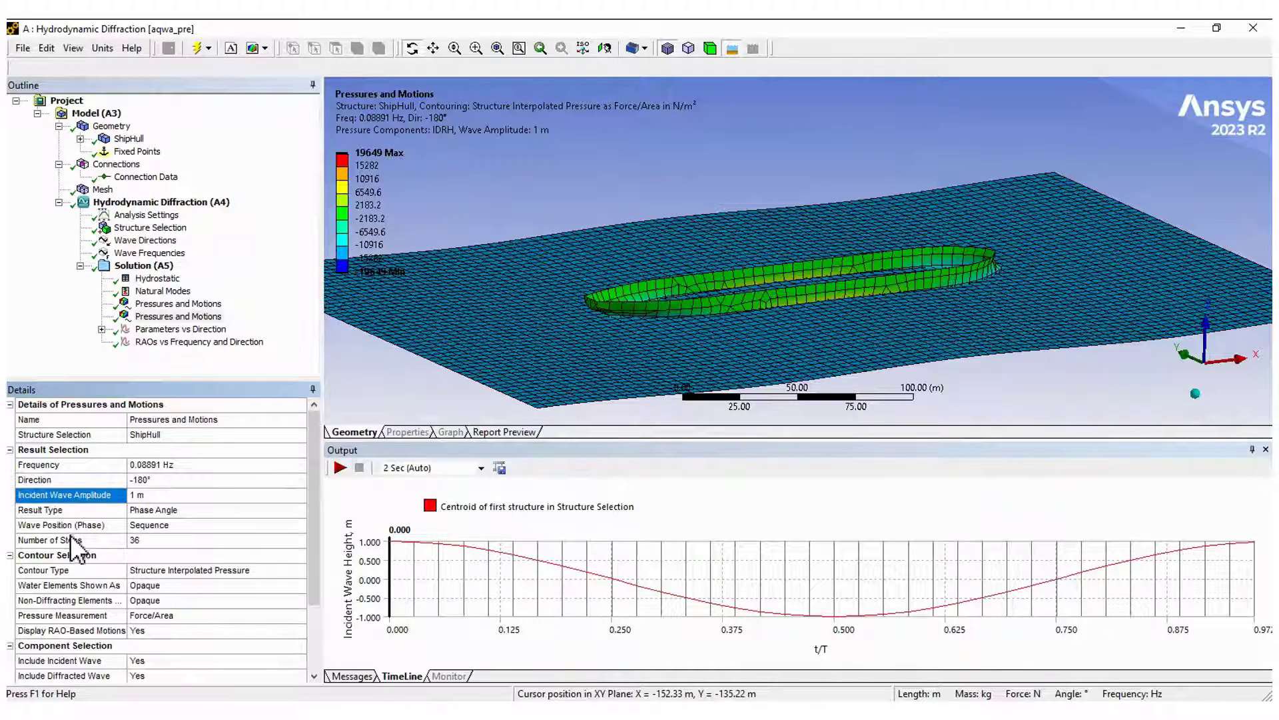
{"action": "left_click", "coordinate": [74, 529]}
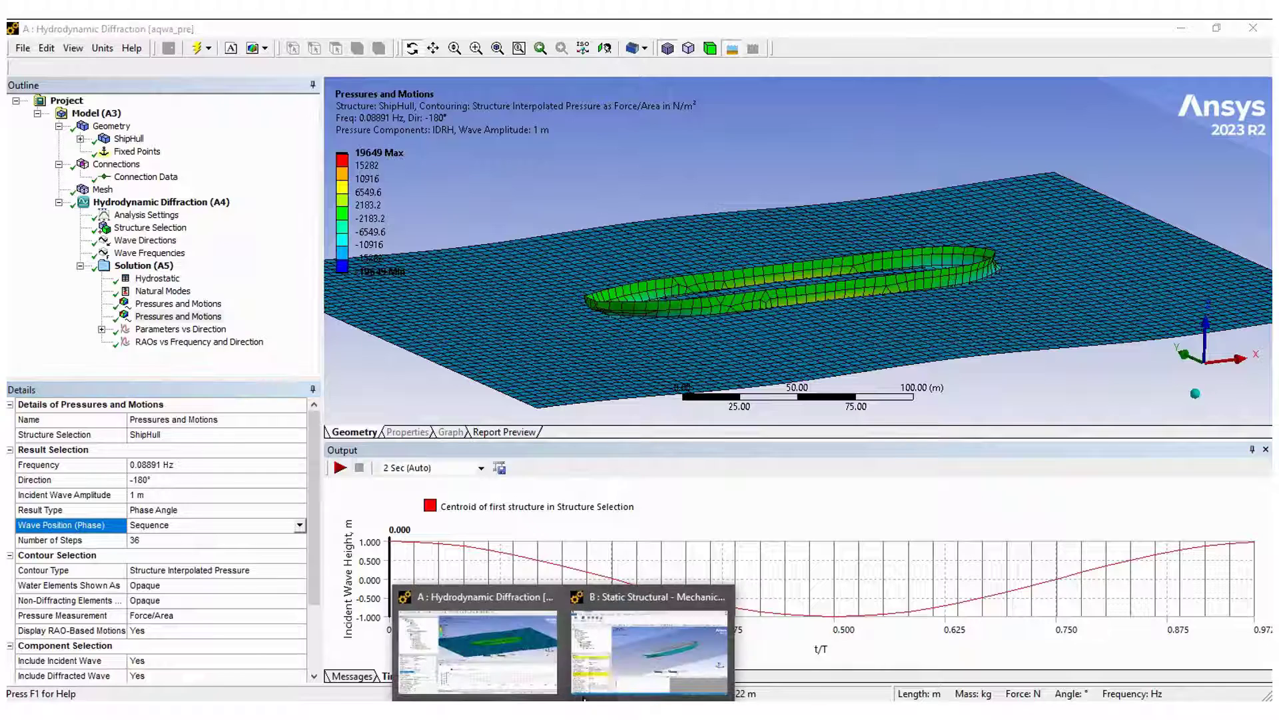
{"action": "key", "text": "alt+Tab"}
Set the pressure load's wave direction to -180° and frequency to 0.088911 Hz.
{"action": "left_click", "coordinate": [143, 525]}
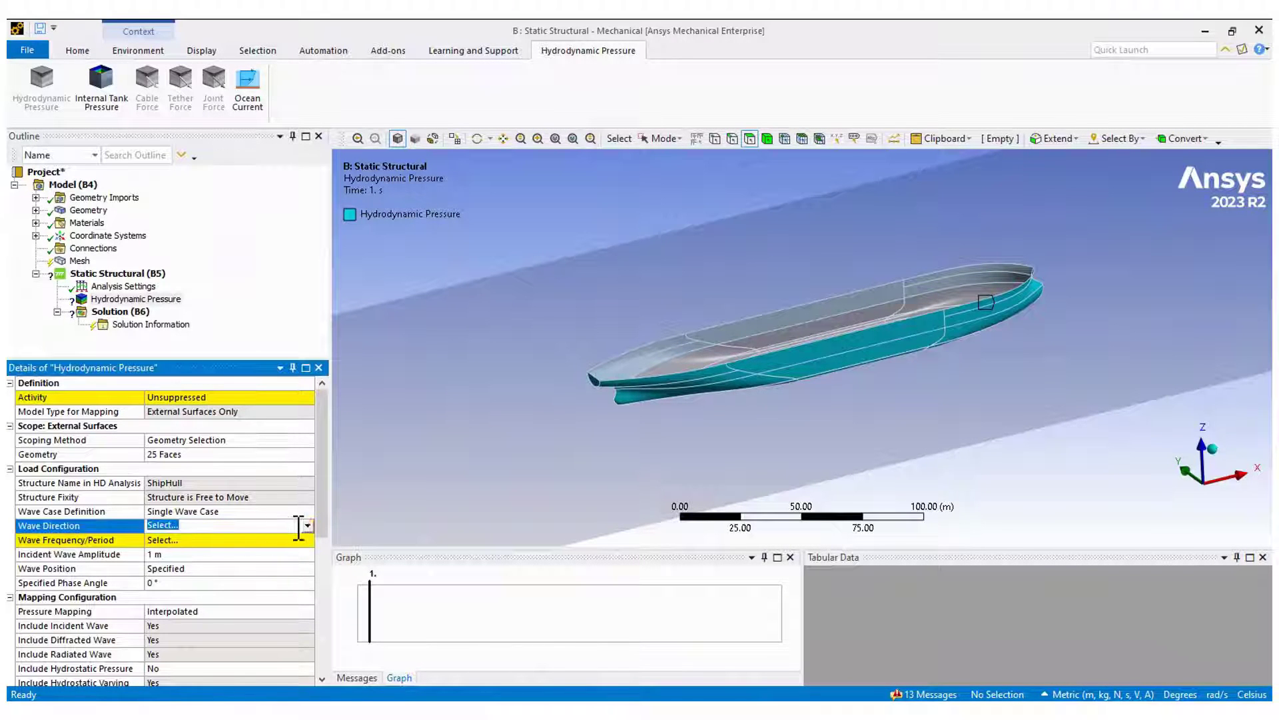
{"action": "left_click", "coordinate": [307, 526]}
{"action": "left_click", "coordinate": [286, 546]}
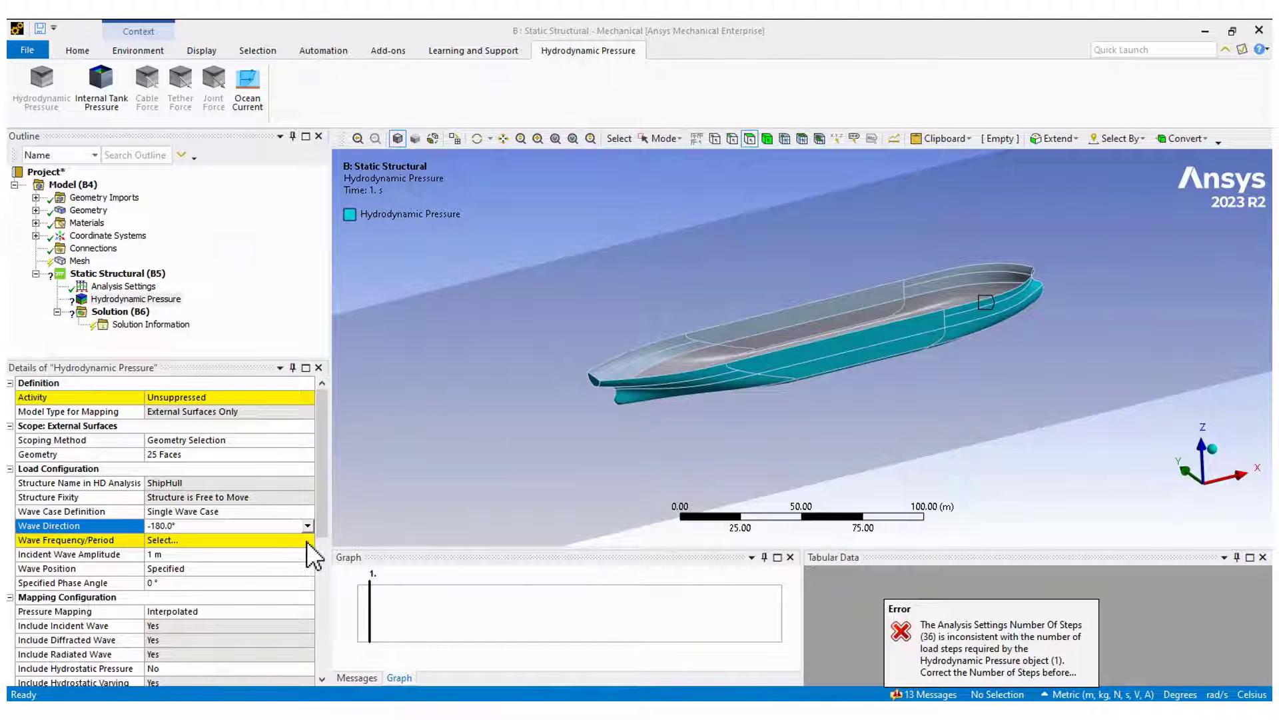
{"action": "left_click", "coordinate": [307, 540]}
{"action": "left_click", "coordinate": [226, 580]}
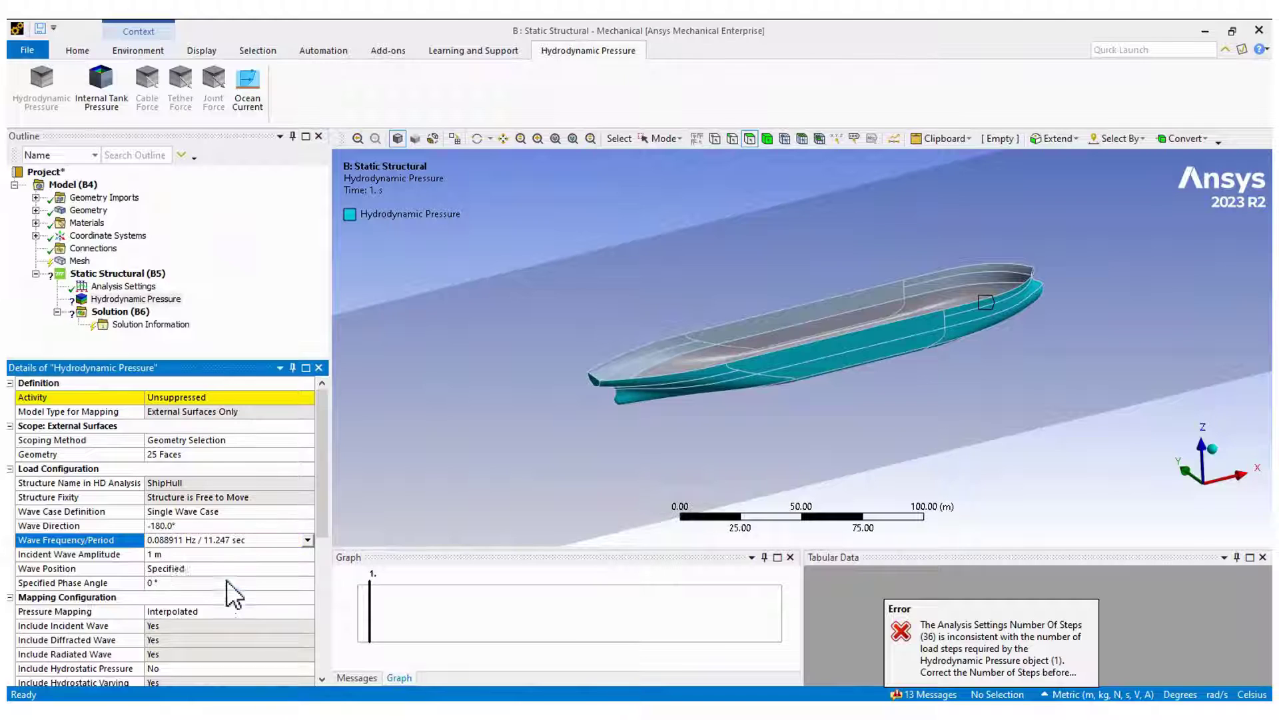
{"action": "left_click", "coordinate": [132, 557]}
Make the wave position a phase sequence and display pressures at 180° phase.
{"action": "left_click", "coordinate": [309, 569]}
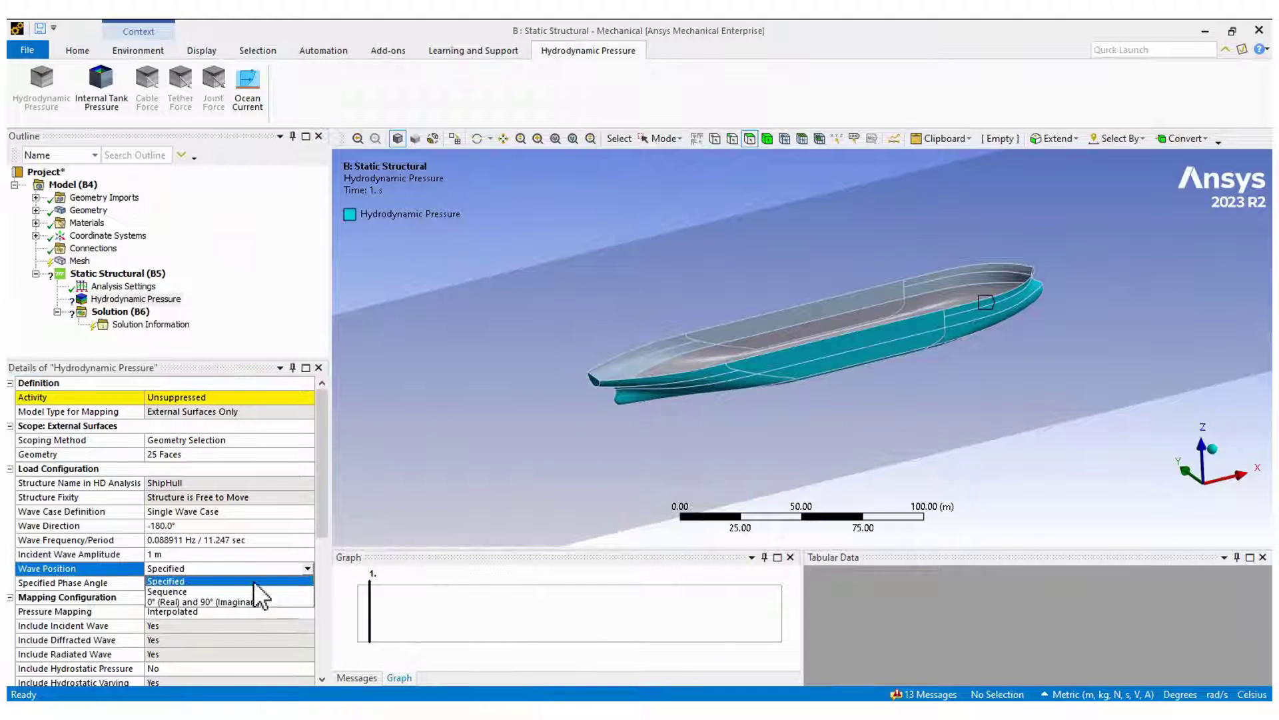
{"action": "left_click", "coordinate": [218, 590]}
{"action": "left_click", "coordinate": [306, 597]}
{"action": "scroll", "coordinate": [278, 641], "scroll_direction": "down", "scroll_amount": 5}
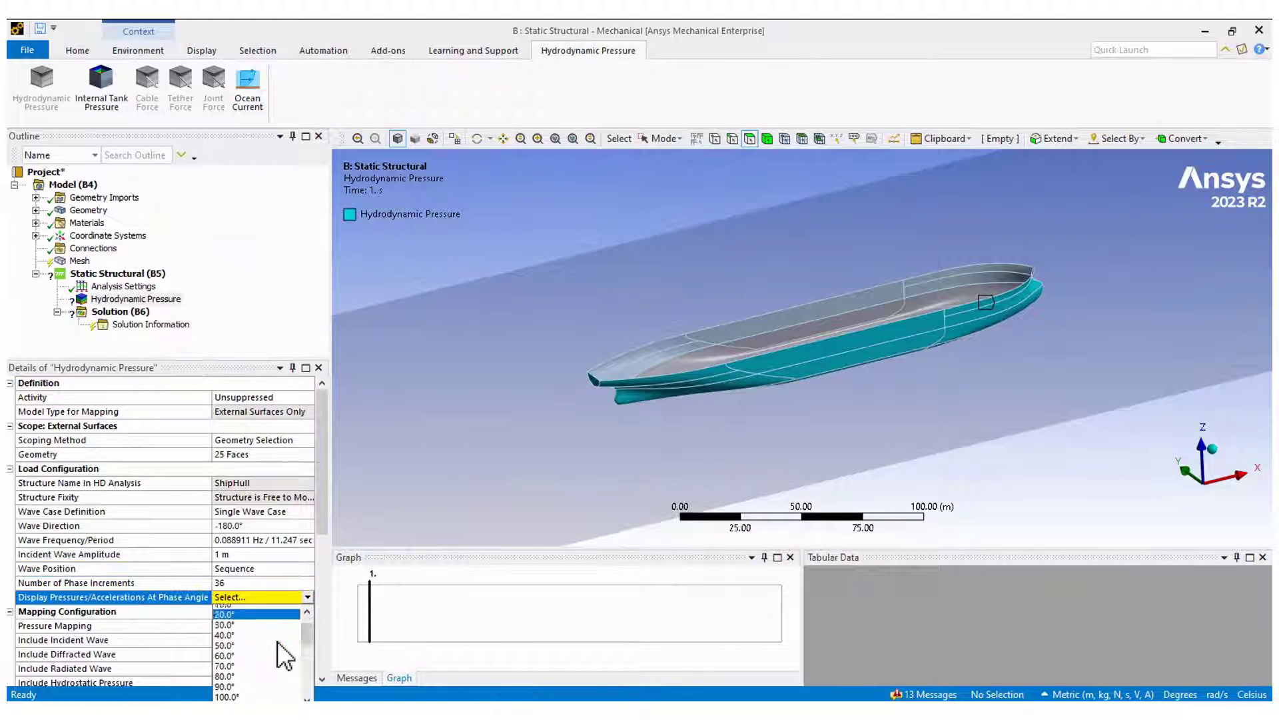
{"action": "left_click", "coordinate": [252, 651]}
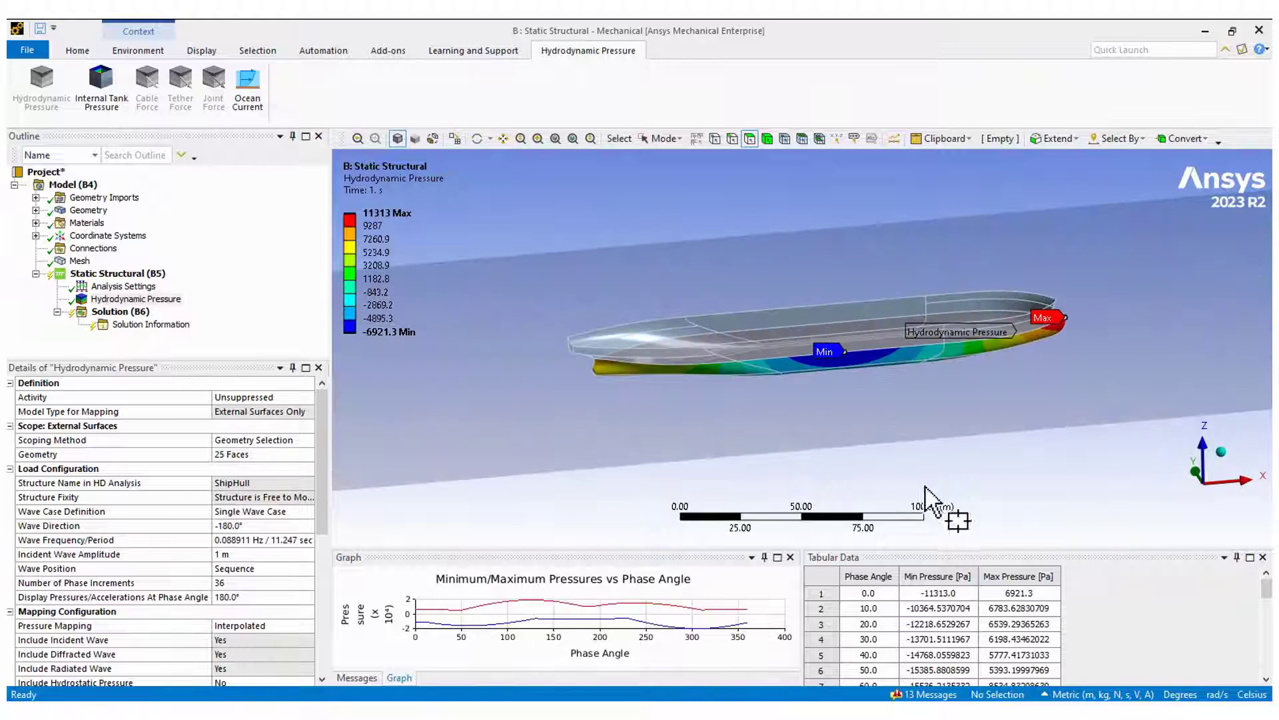
Scroll through the phase-angle pressure table and enlarge the Graph and Tabular Data panels.
{"action": "scroll", "coordinate": [889, 597], "scroll_direction": "down", "scroll_amount": 10}
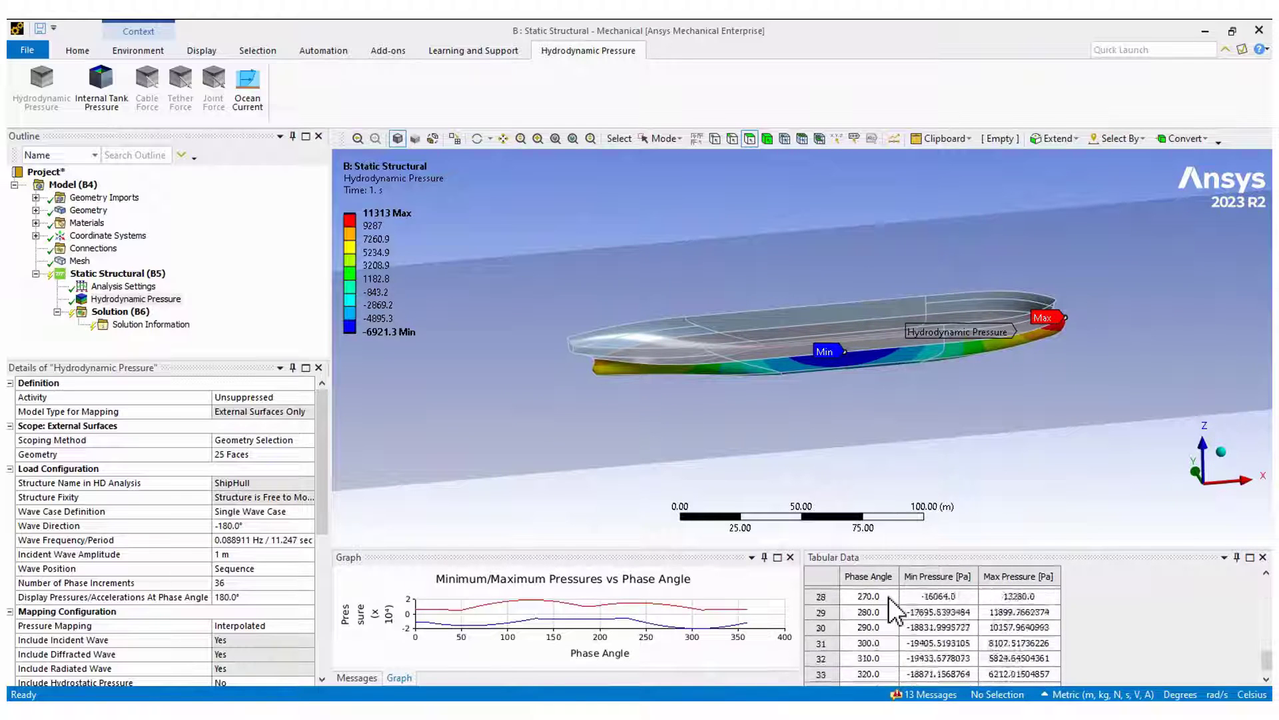
{"action": "scroll", "coordinate": [965, 660], "scroll_direction": "up", "scroll_amount": 10}
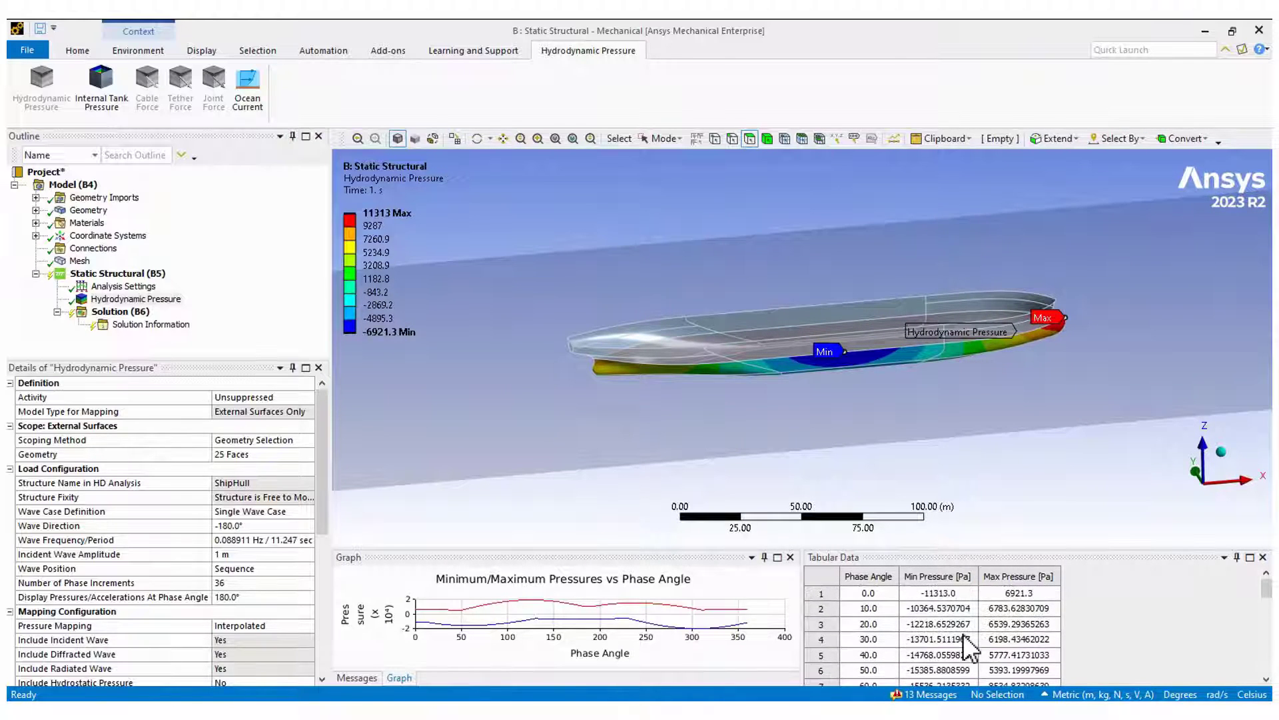
{"action": "left_click_drag", "start_coordinate": [512, 552], "coordinate": [509, 515]}
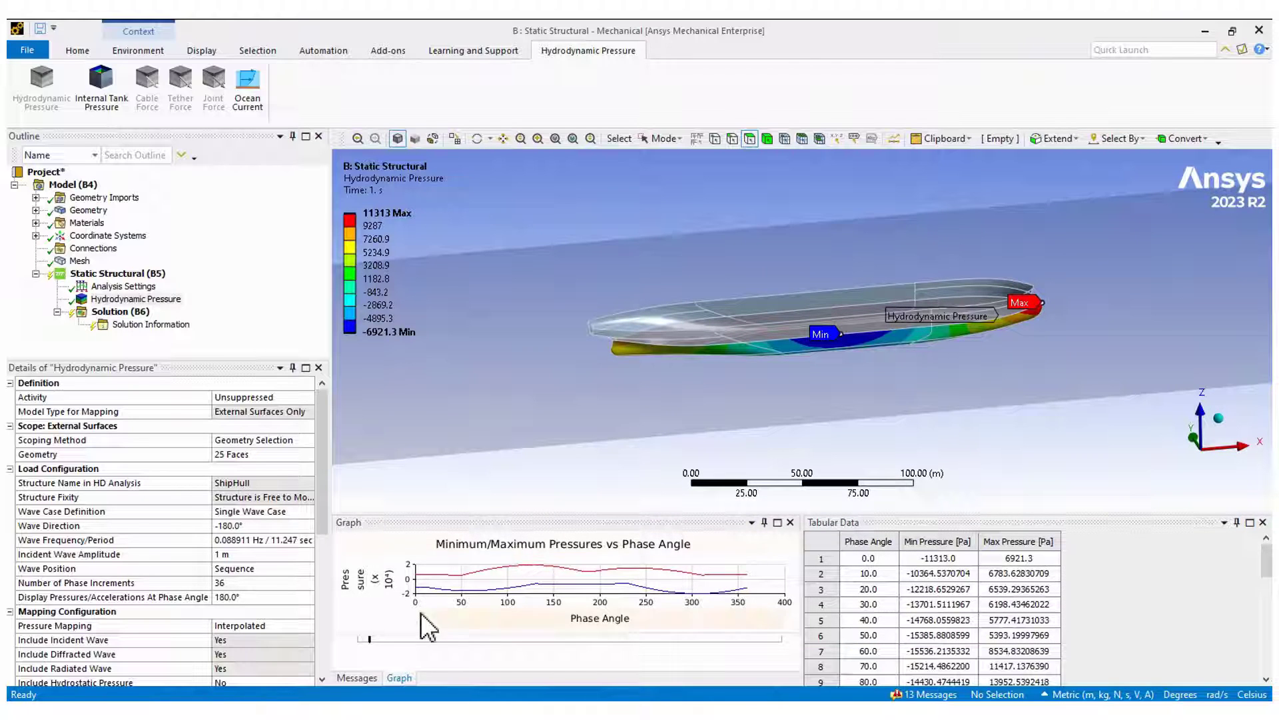
Rotate the hull mesh and check its 1.0 m element size, curvature, proximity and washers settings.
{"action": "left_click", "coordinate": [80, 261]}
{"action": "scroll", "coordinate": [928, 408], "scroll_direction": "up", "scroll_amount": 3}
{"action": "middle_click_drag", "start_coordinate": [928, 408], "coordinate": [790, 360]}
{"action": "left_click", "coordinate": [95, 454]}
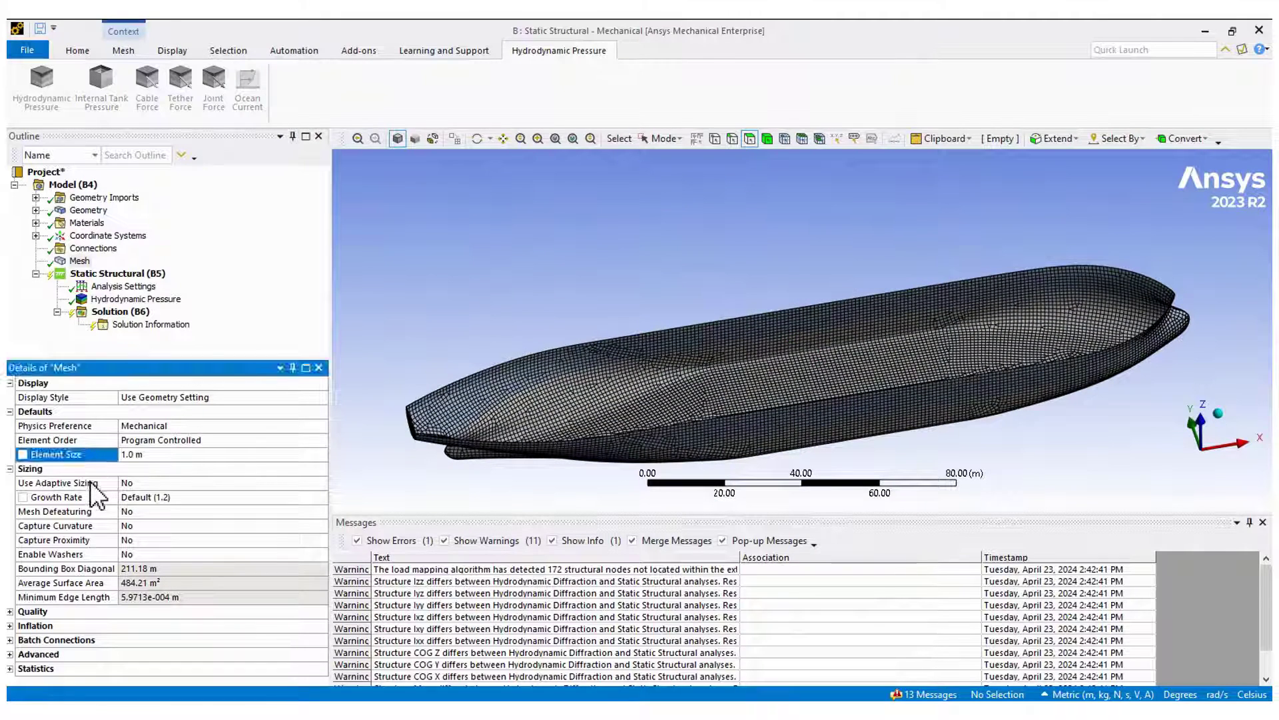
{"action": "left_click", "coordinate": [94, 482]}
{"action": "left_click", "coordinate": [93, 497]}
{"action": "left_click", "coordinate": [93, 511]}
{"action": "left_click", "coordinate": [92, 526]}
{"action": "left_click", "coordinate": [92, 540]}
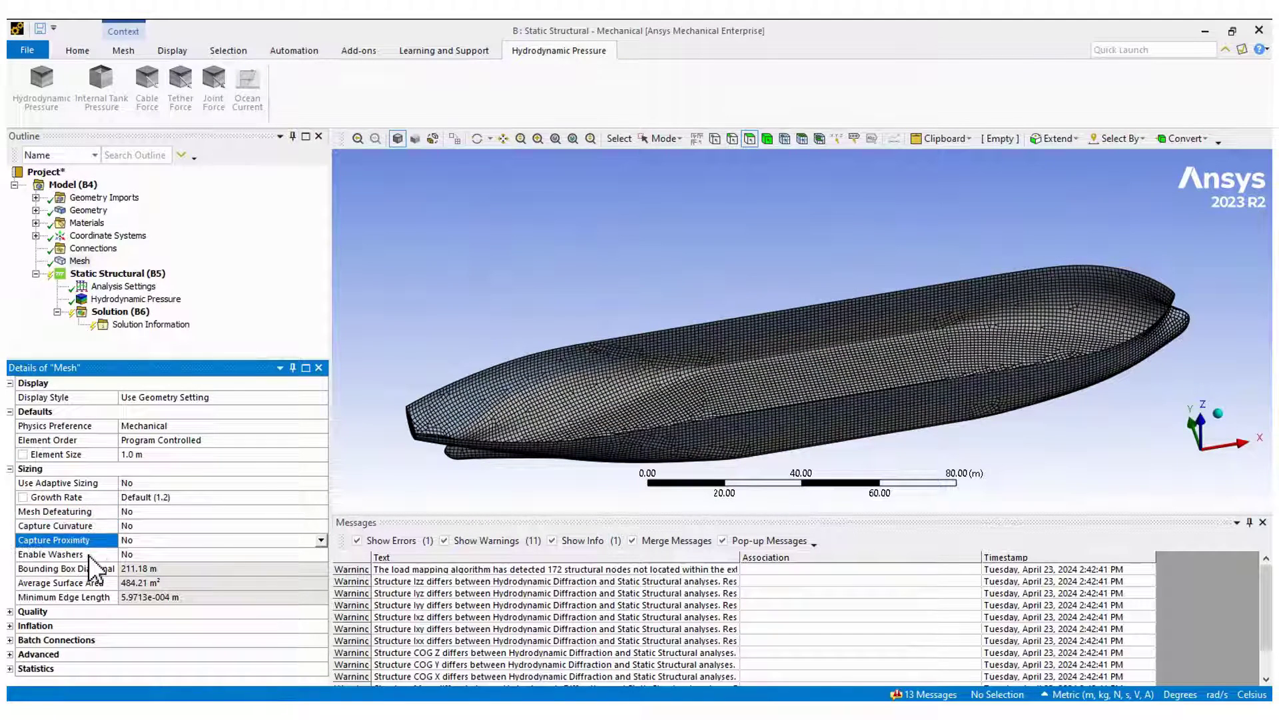
{"action": "left_click", "coordinate": [88, 554]}
{"action": "left_click", "coordinate": [136, 277]}
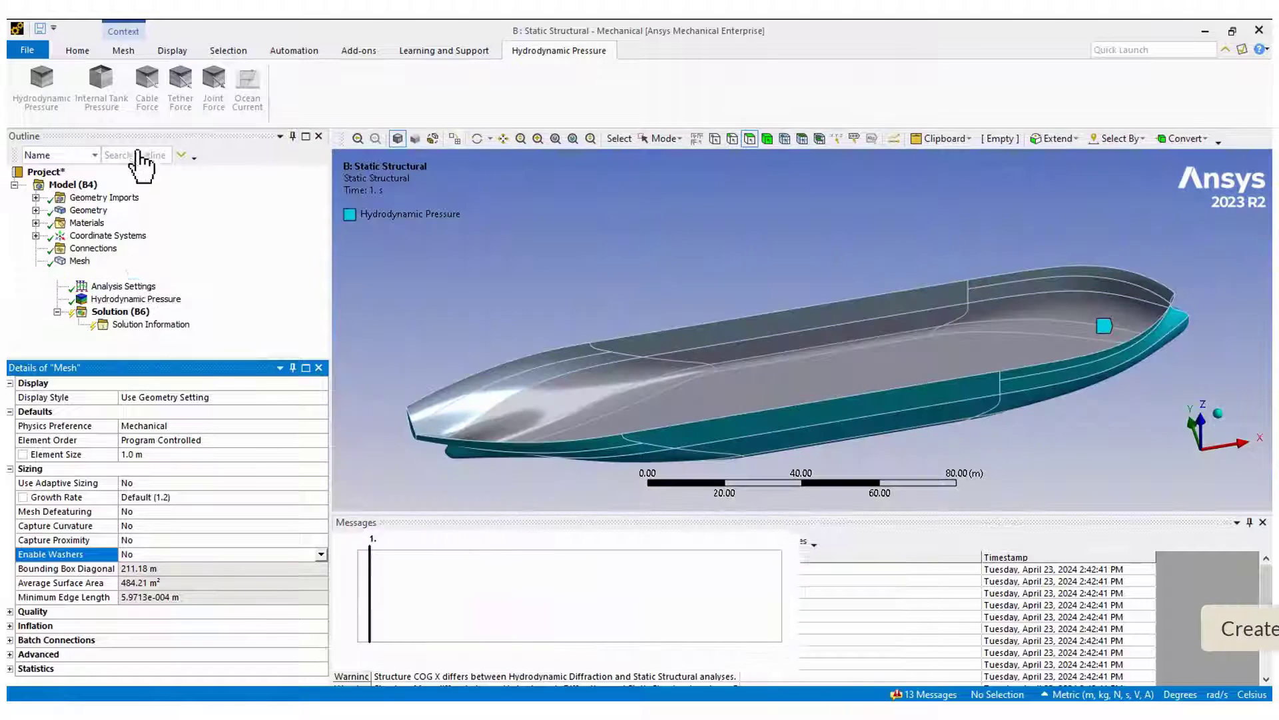
Insert a Remote Displacement support scoped to four hull vertices.
{"action": "left_click", "coordinate": [138, 50]}
{"action": "left_click", "coordinate": [554, 106]}
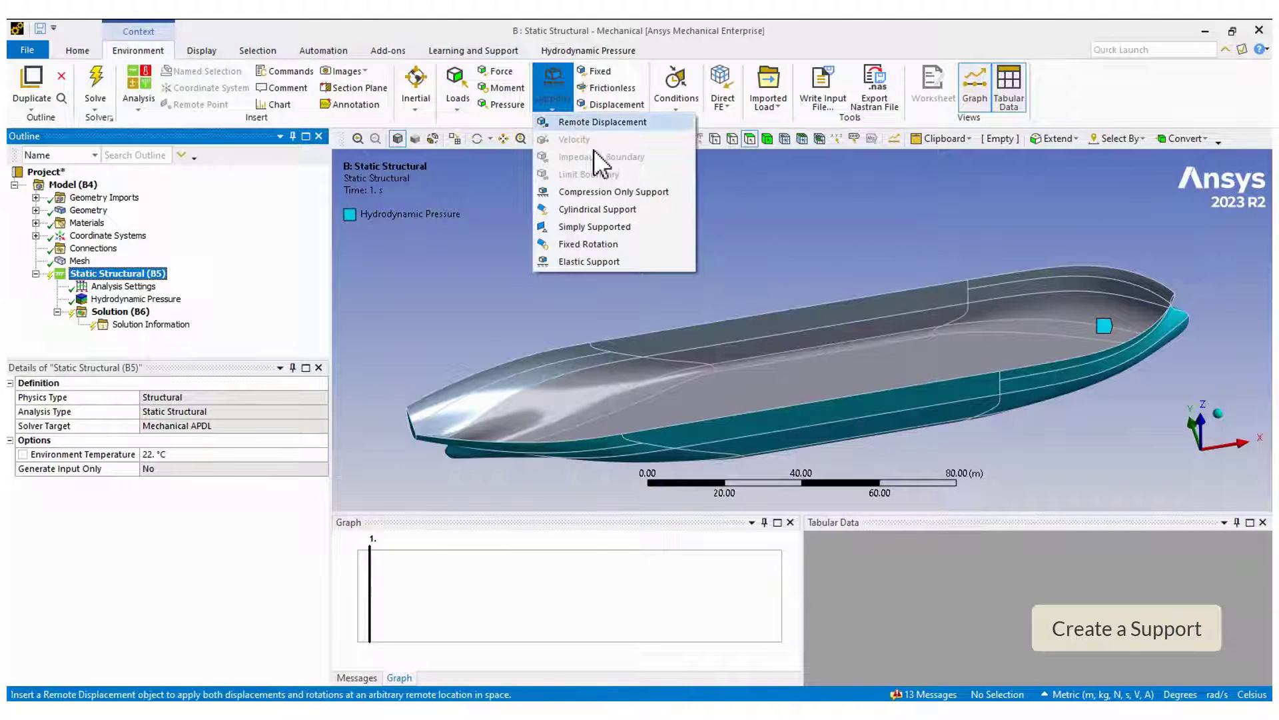
{"action": "left_click", "coordinate": [594, 160]}
{"action": "left_click", "coordinate": [714, 139]}
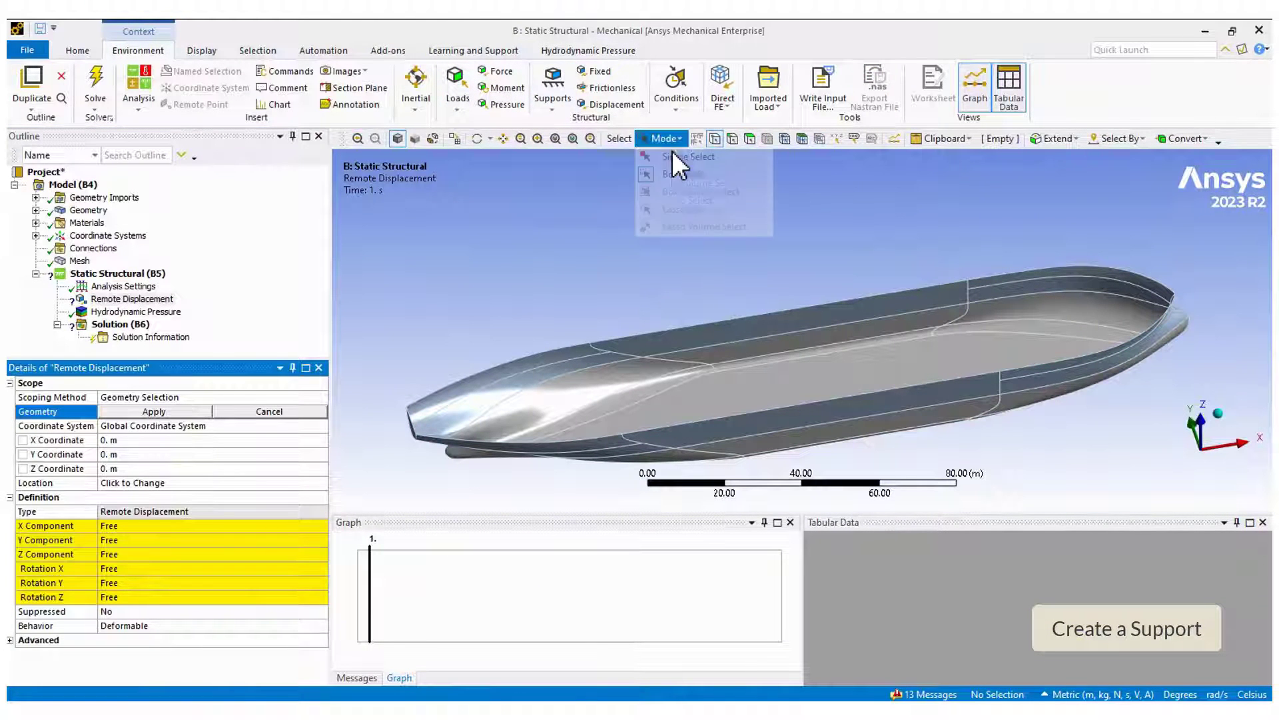
{"action": "left_click", "coordinate": [589, 343]}
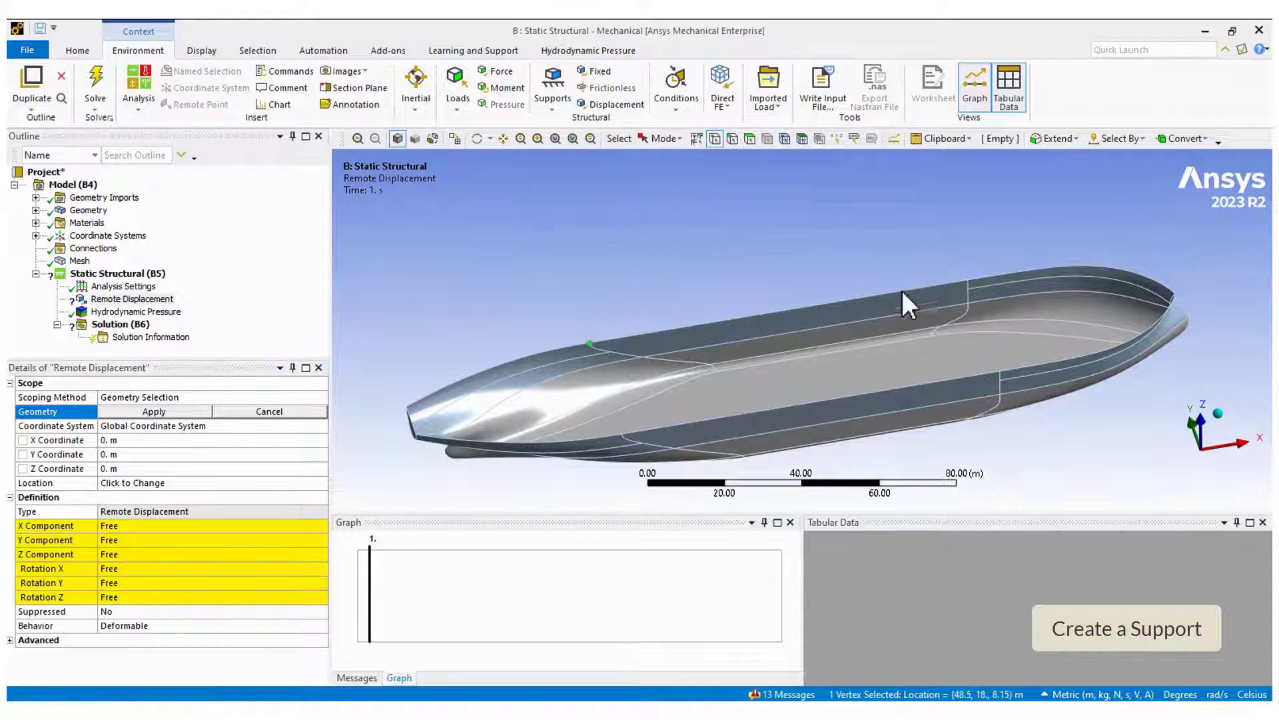
{"action": "left_click", "coordinate": [967, 280], "text": "ctrl"}
{"action": "left_click", "coordinate": [999, 370], "text": "ctrl"}
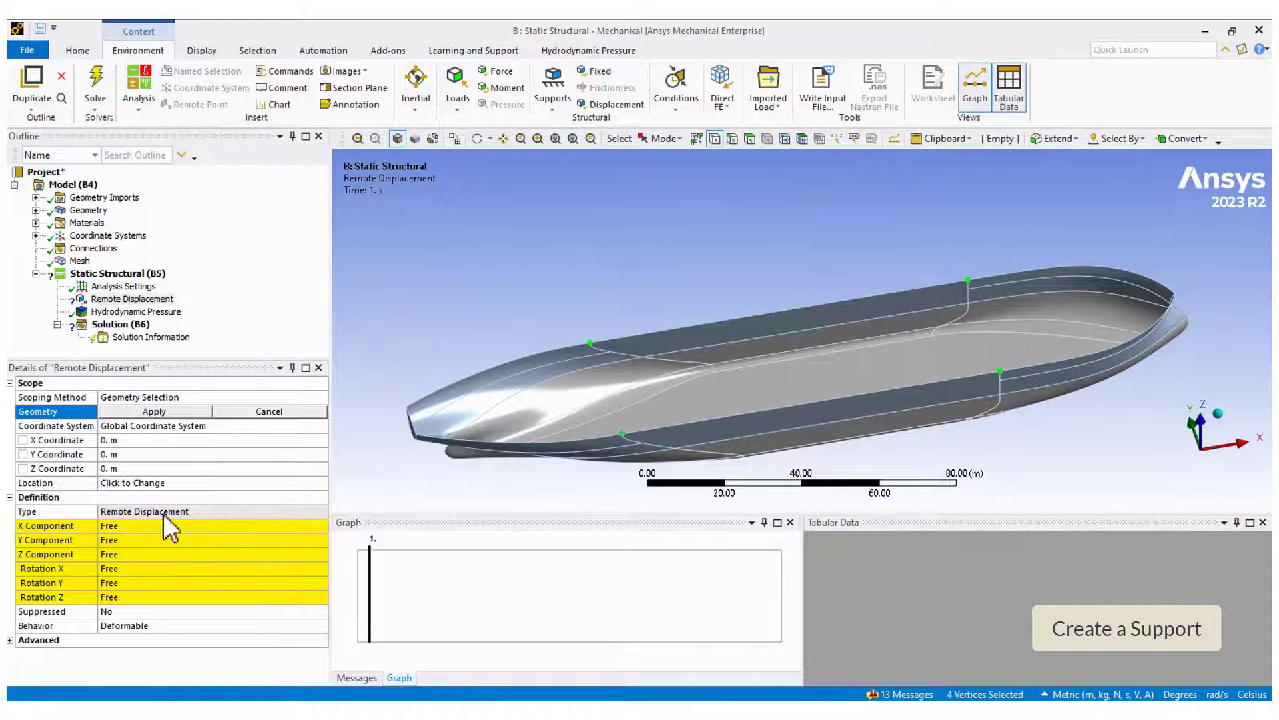
{"action": "left_click", "coordinate": [140, 409]}
Fix the support's X, Y and Z translations at 0.
{"action": "left_click", "coordinate": [137, 526]}
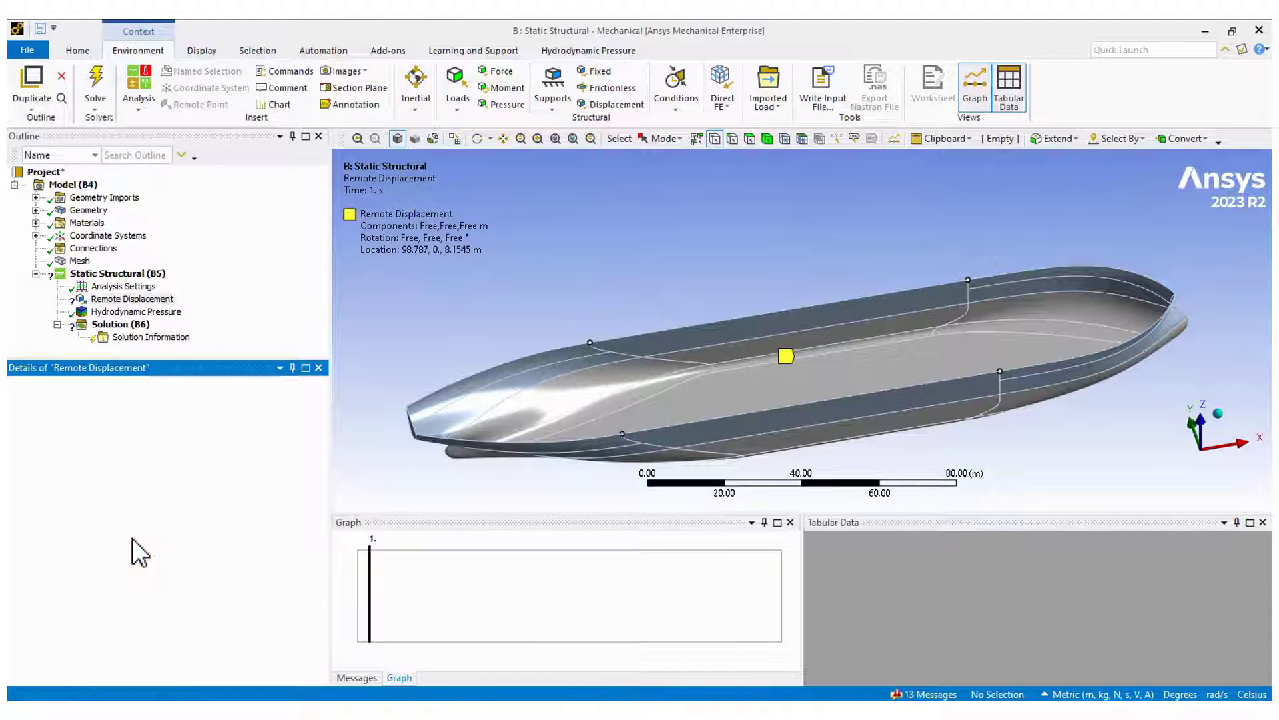
{"action": "left_click", "coordinate": [130, 541]}
{"action": "type", "text": "0"}
{"action": "key", "text": "Return"}
{"action": "left_click", "coordinate": [128, 554]}
{"action": "type", "text": "0"}
{"action": "key", "text": "Return"}
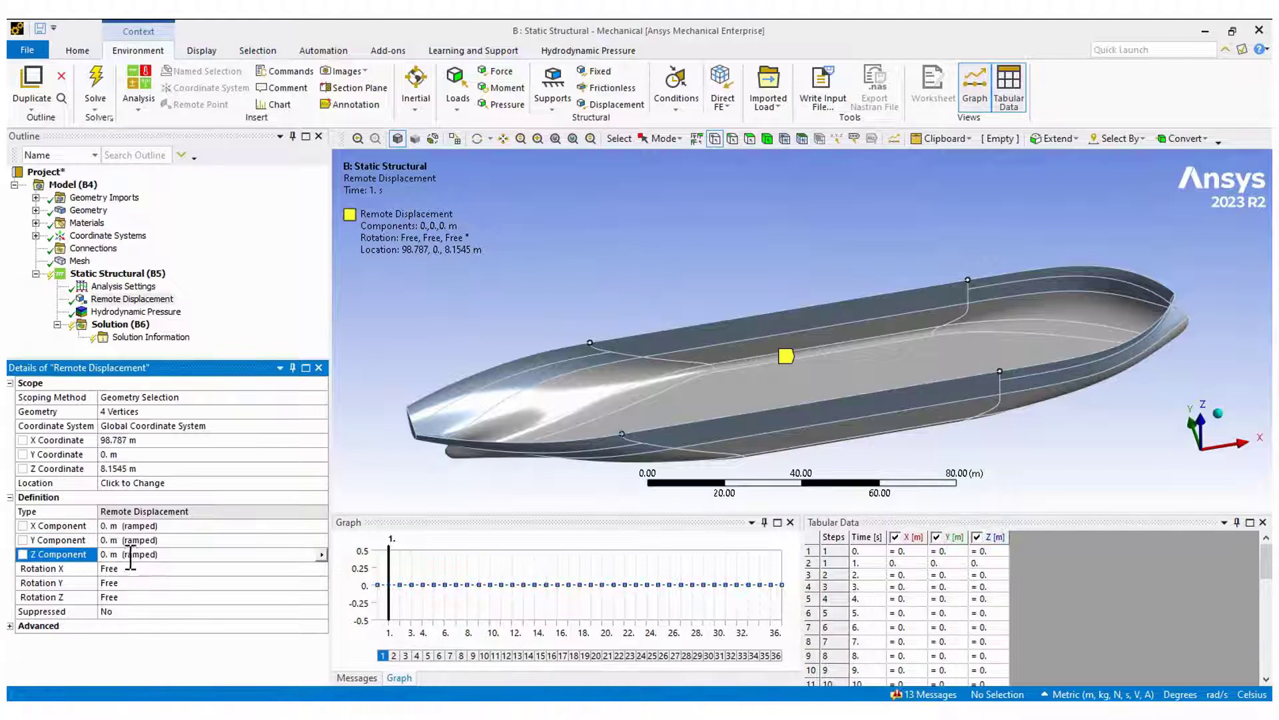
Fix the support's Rotation X, Y and Z at 0.
{"action": "left_click", "coordinate": [124, 567]}
{"action": "type", "text": "0"}
{"action": "key", "text": "Return"}
{"action": "left_click", "coordinate": [122, 582]}
{"action": "type", "text": "0"}
{"action": "key", "text": "Return"}
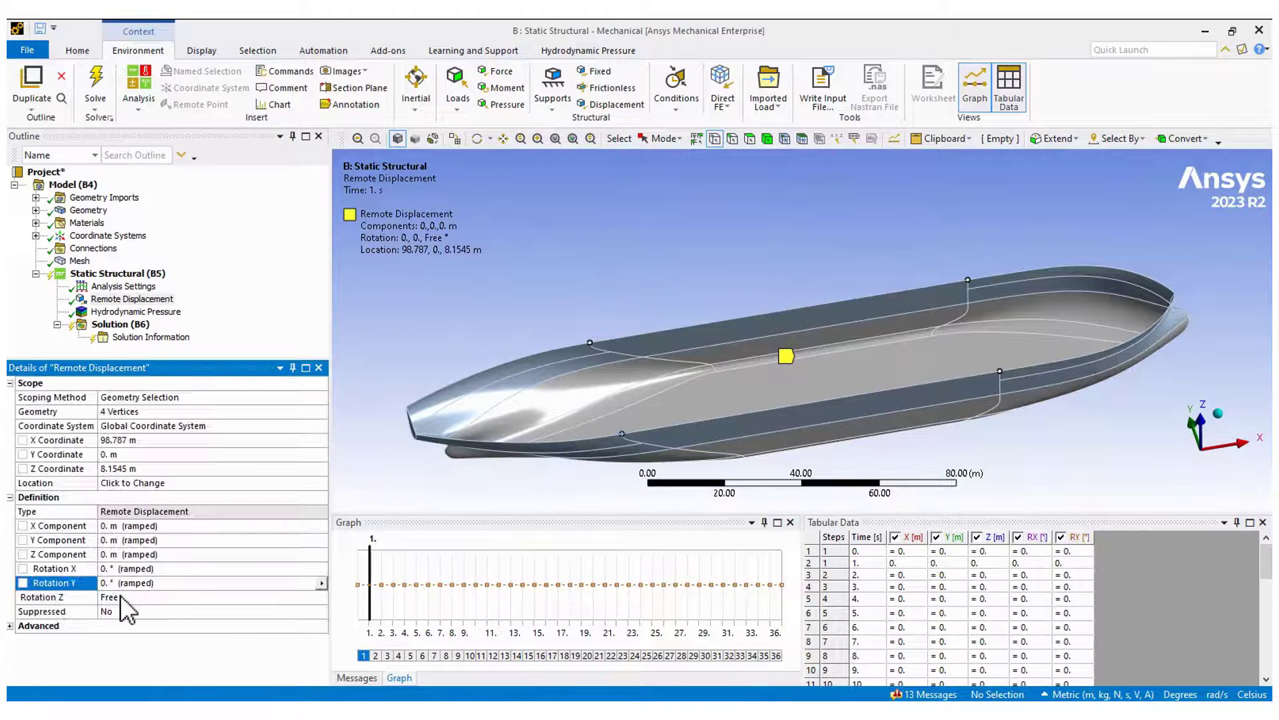
{"action": "left_click", "coordinate": [120, 596]}
{"action": "type", "text": "0"}
{"action": "key", "text": "Return"}
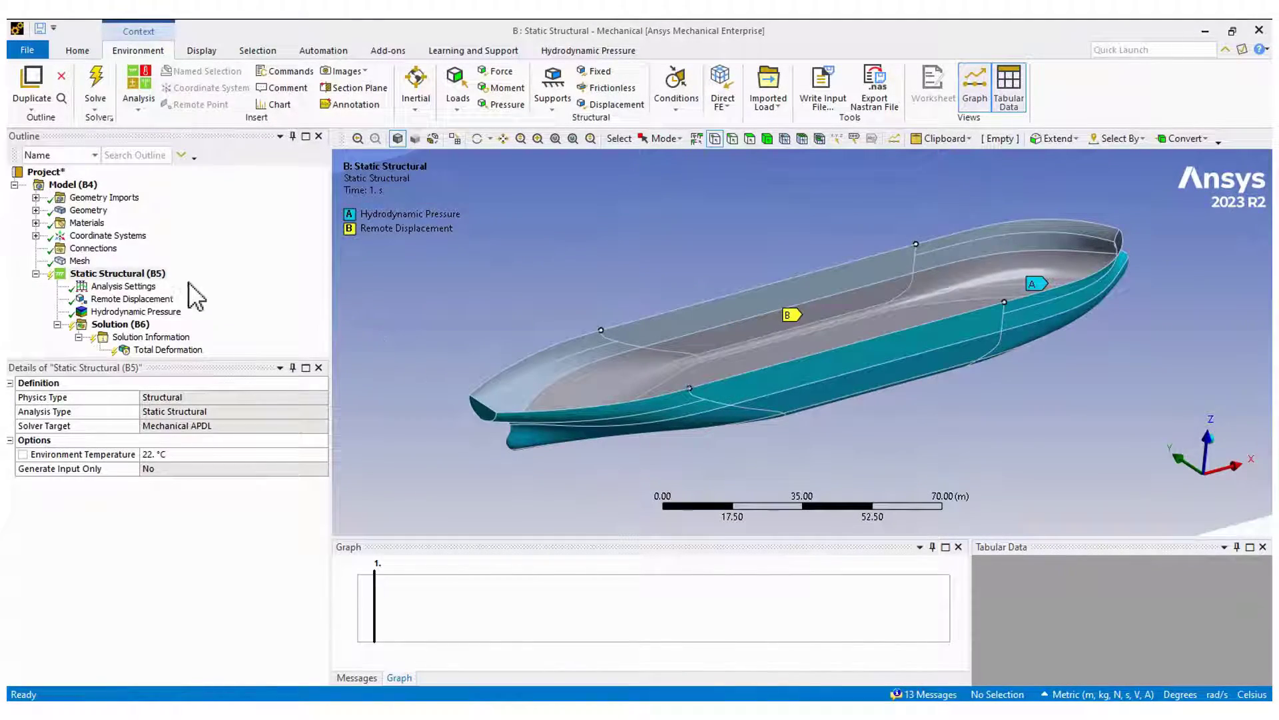
Turn Large Deflection and Weak Springs on in Analysis Settings.
{"action": "left_click", "coordinate": [122, 286]}
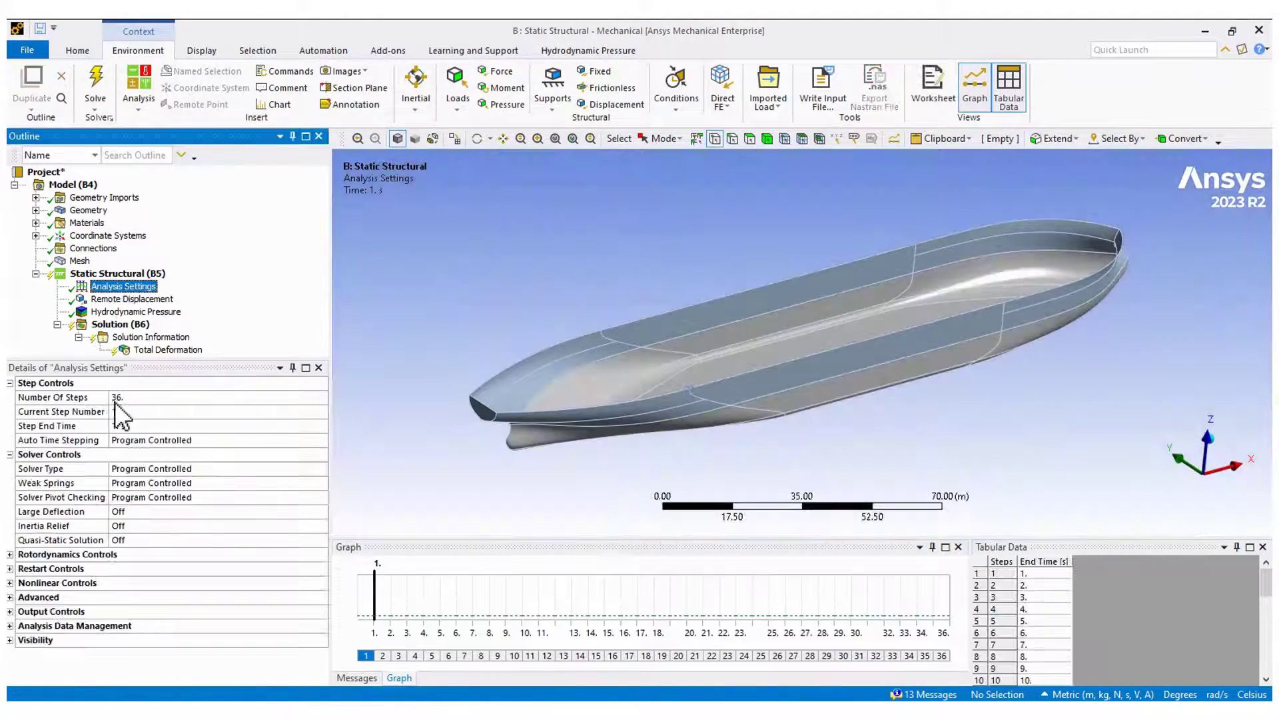
{"action": "left_click", "coordinate": [113, 400]}
{"action": "left_click", "coordinate": [97, 439]}
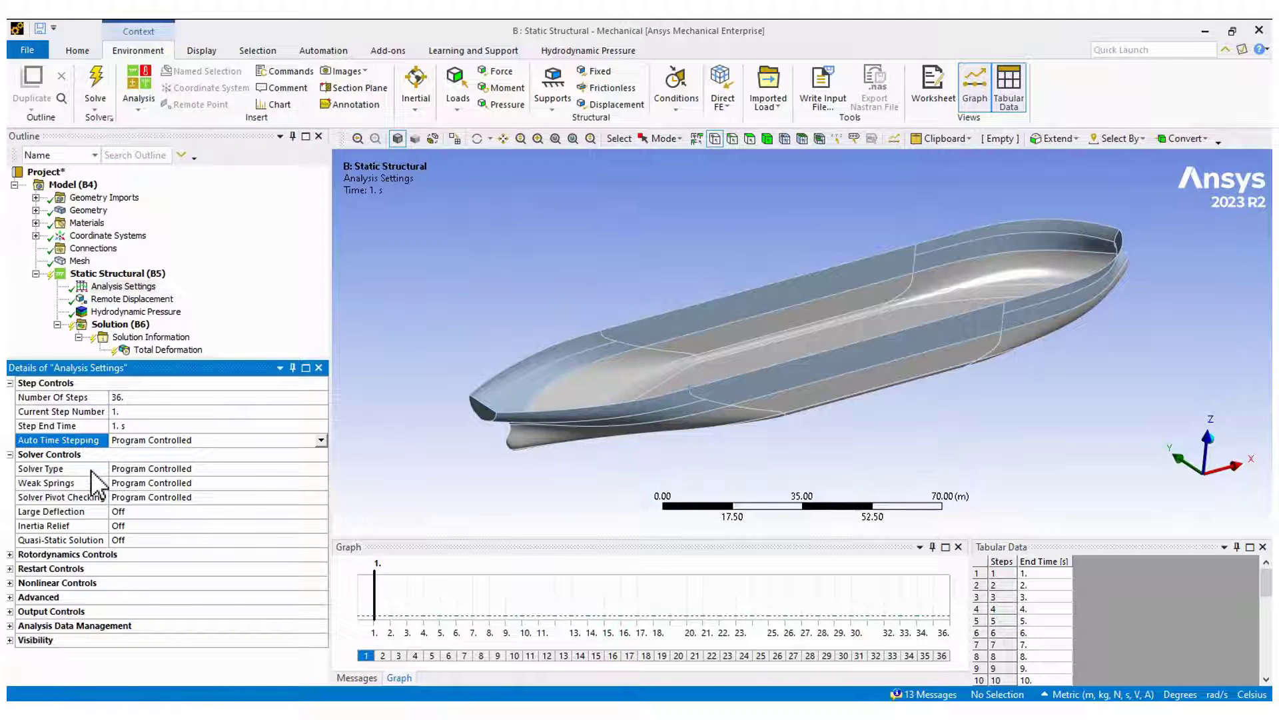
{"action": "double_click", "coordinate": [94, 511]}
{"action": "double_click", "coordinate": [95, 483]}
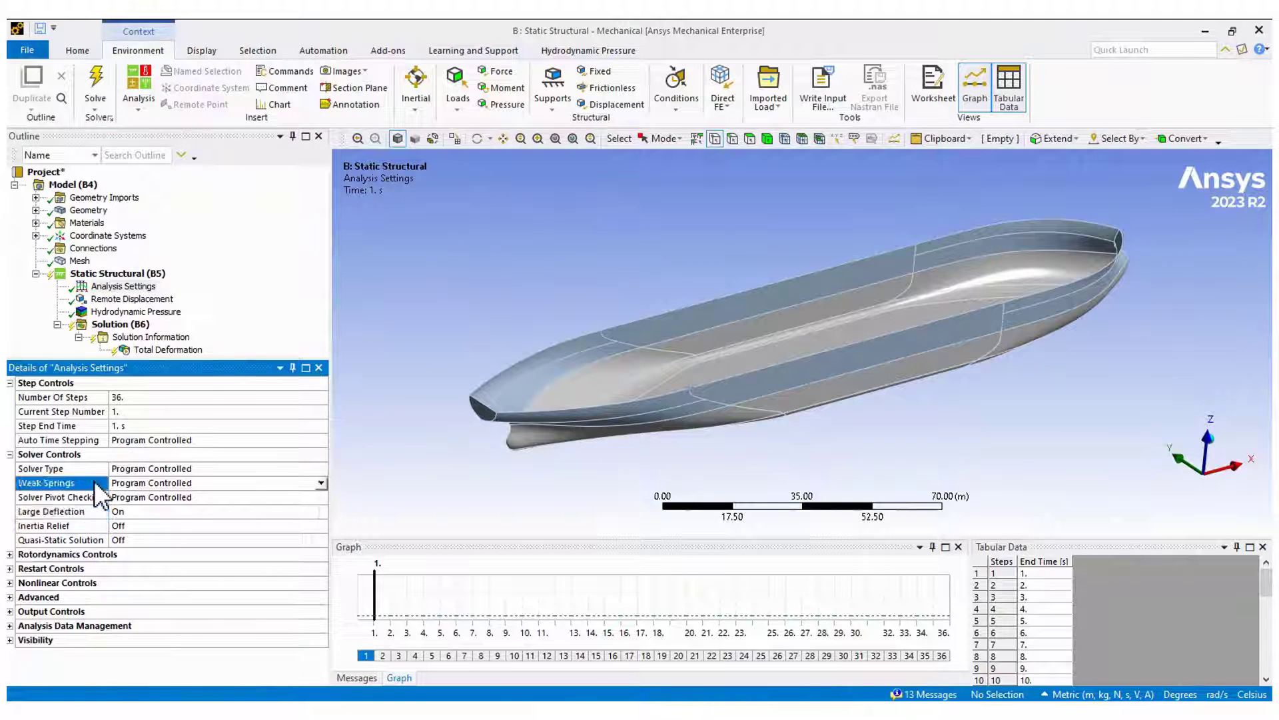
Solve the analysis and show Total Deformation with No WireFrame edges.
{"action": "right_click", "coordinate": [125, 325]}
{"action": "key", "text": "Escape"}
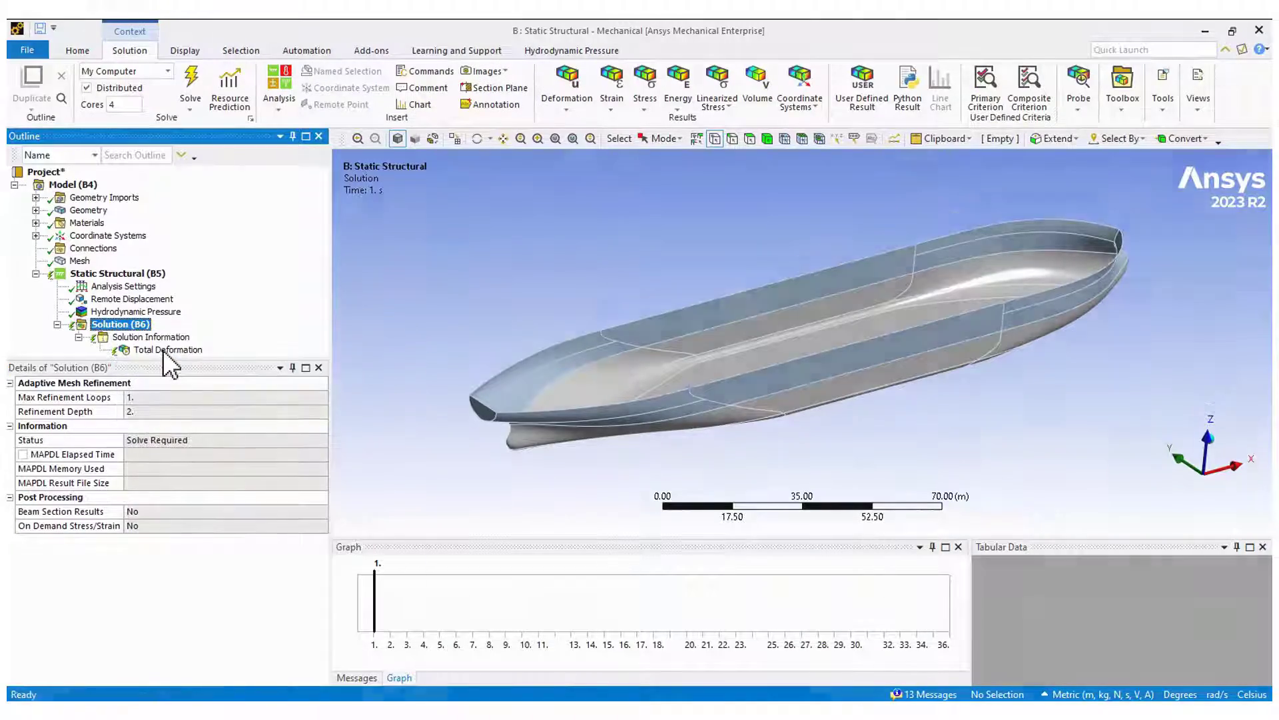
{"action": "left_click", "coordinate": [148, 349]}
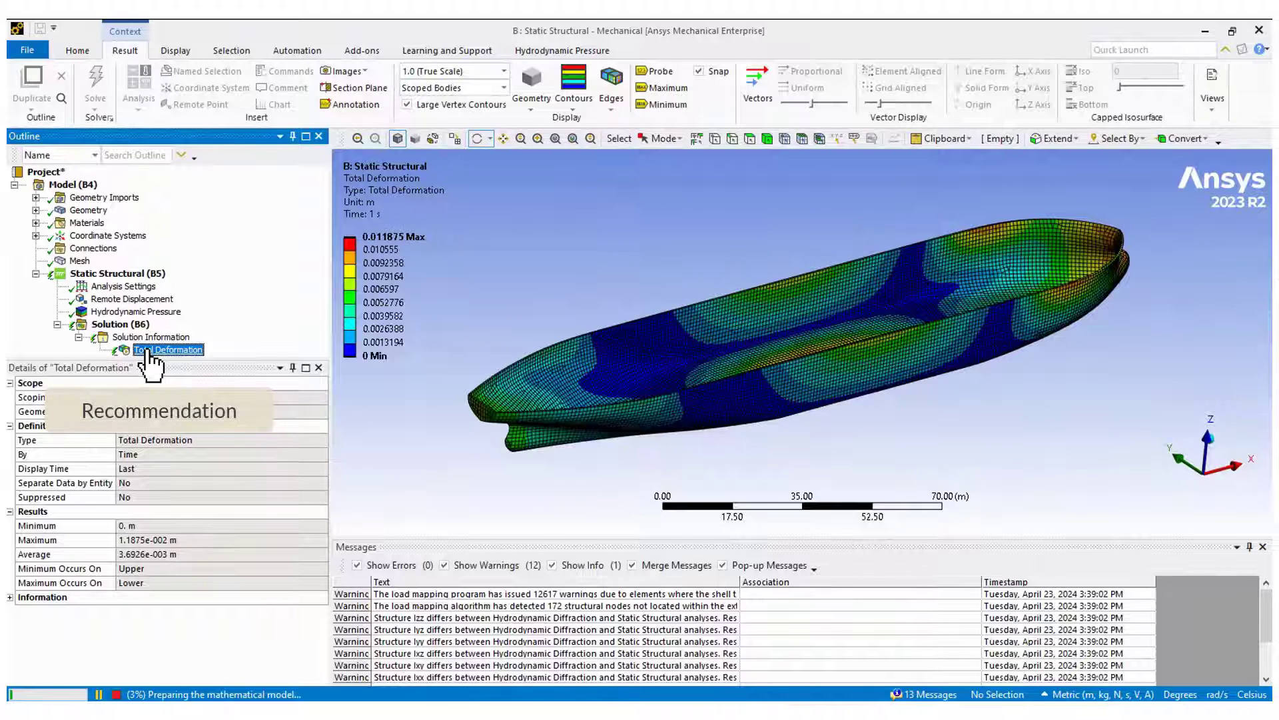
{"action": "left_click", "coordinate": [611, 100]}
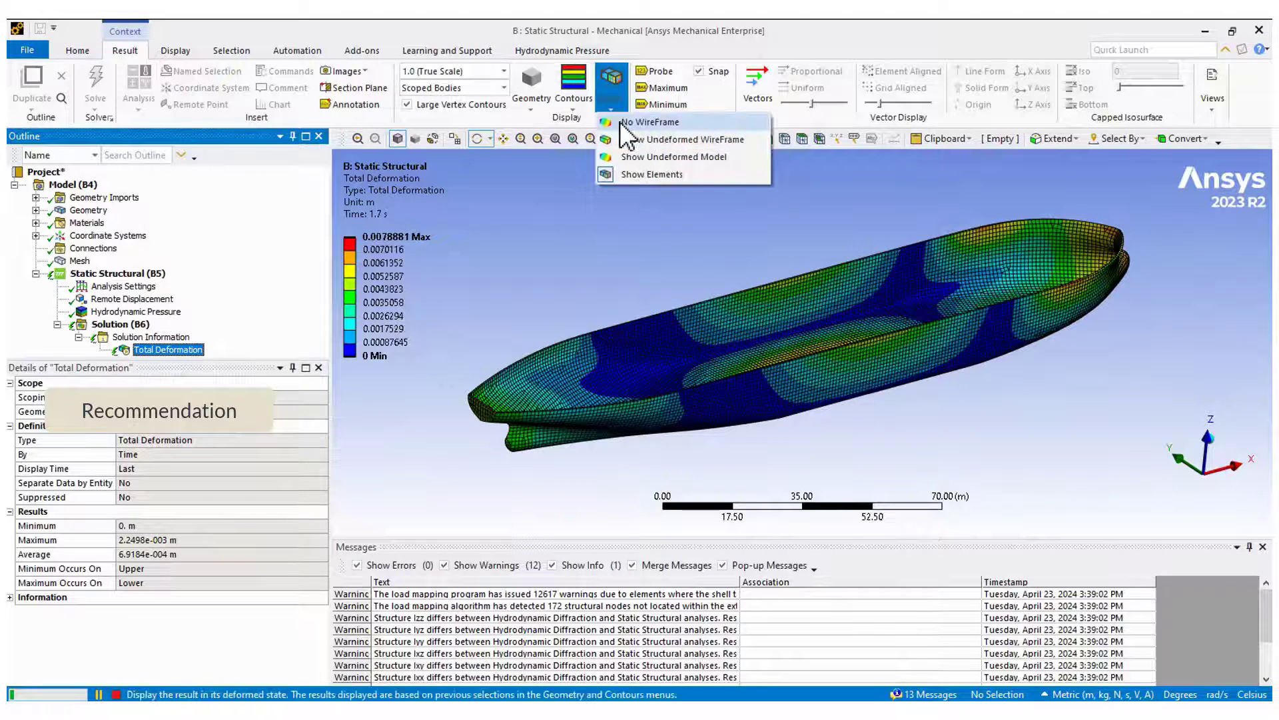
{"action": "left_click", "coordinate": [660, 123]}
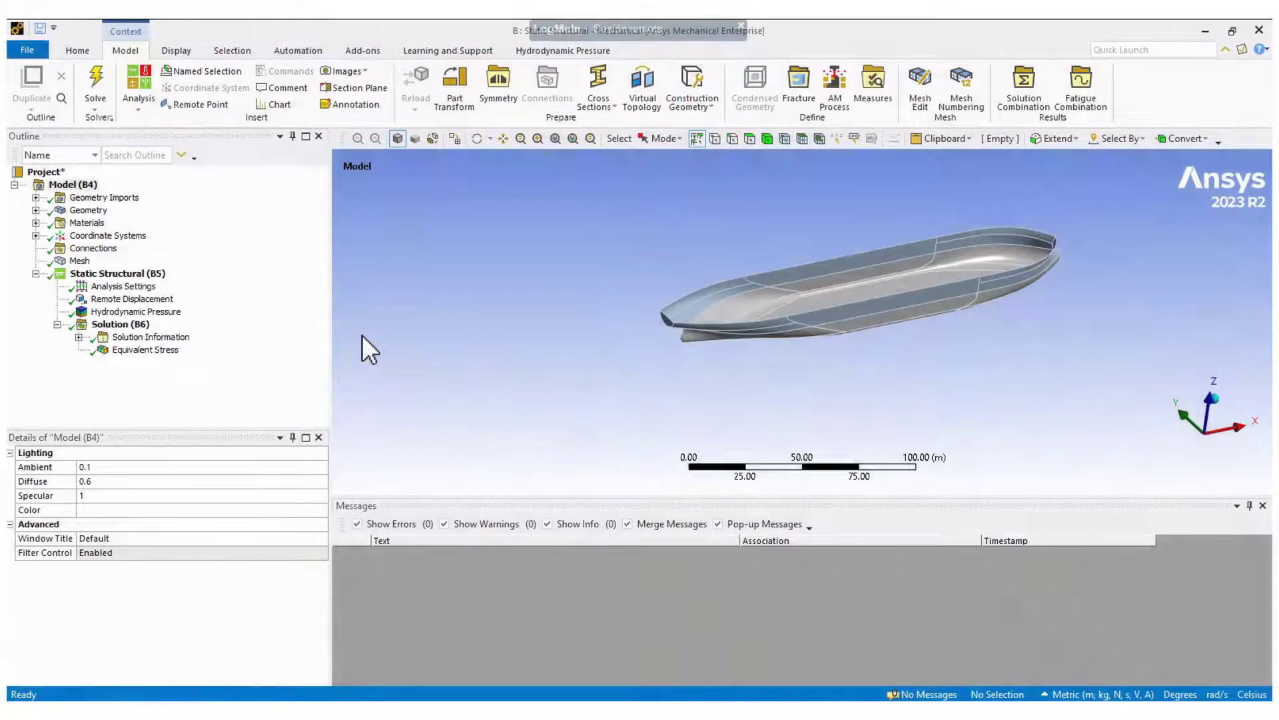
Check the solve time, then show the Equivalent Stress contour zoomed in on the hull.
{"action": "left_click", "coordinate": [123, 324]}
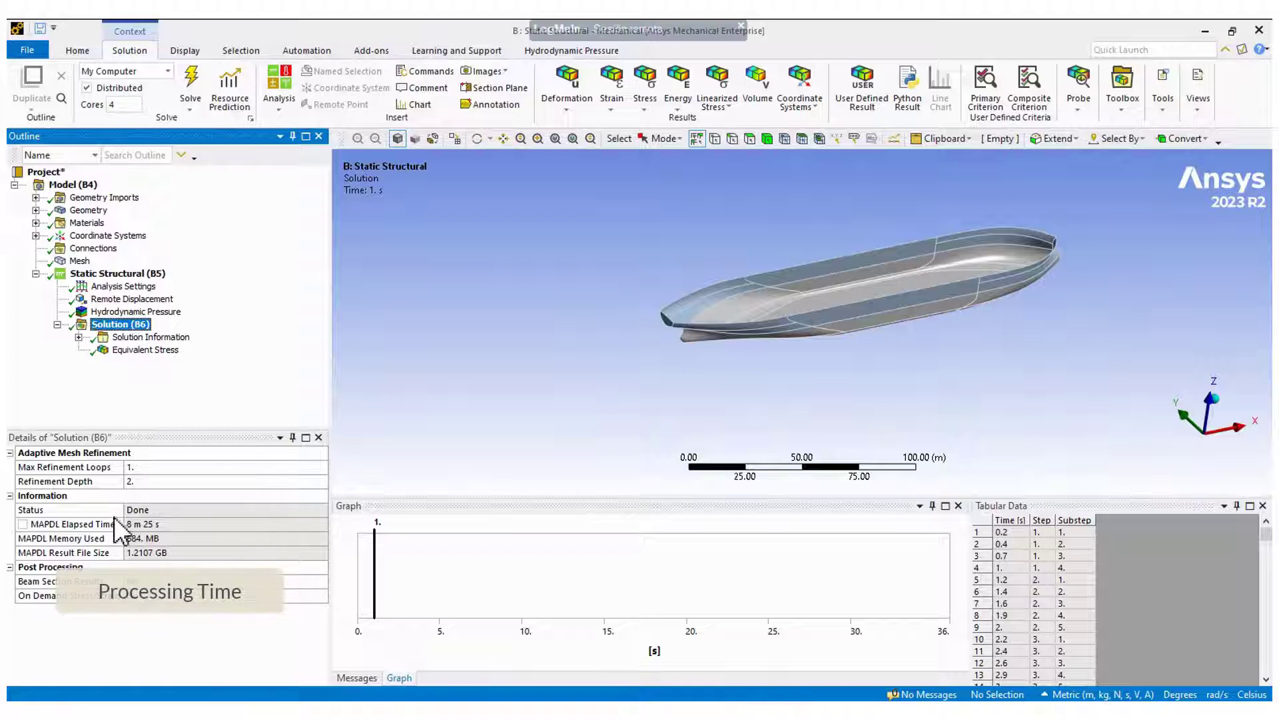
{"action": "left_click", "coordinate": [108, 526]}
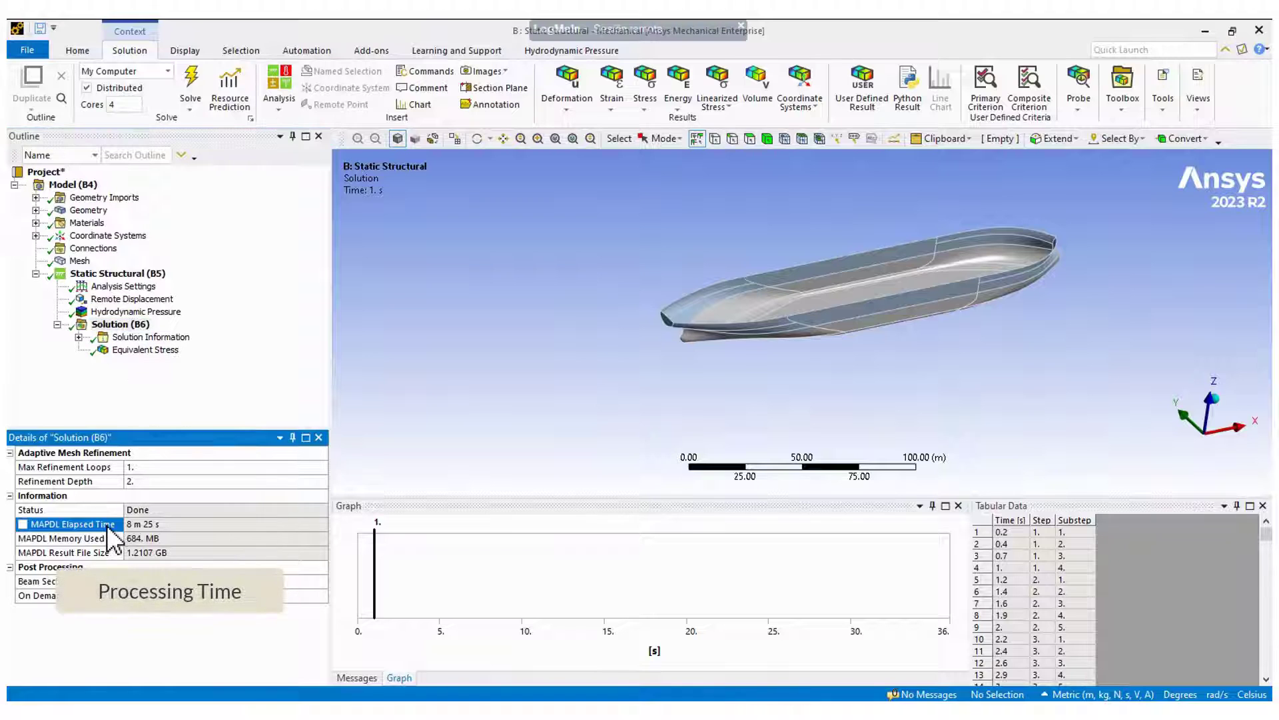
{"action": "left_click", "coordinate": [145, 350]}
{"action": "right_click_drag", "start_coordinate": [673, 180], "coordinate": [1068, 378]}
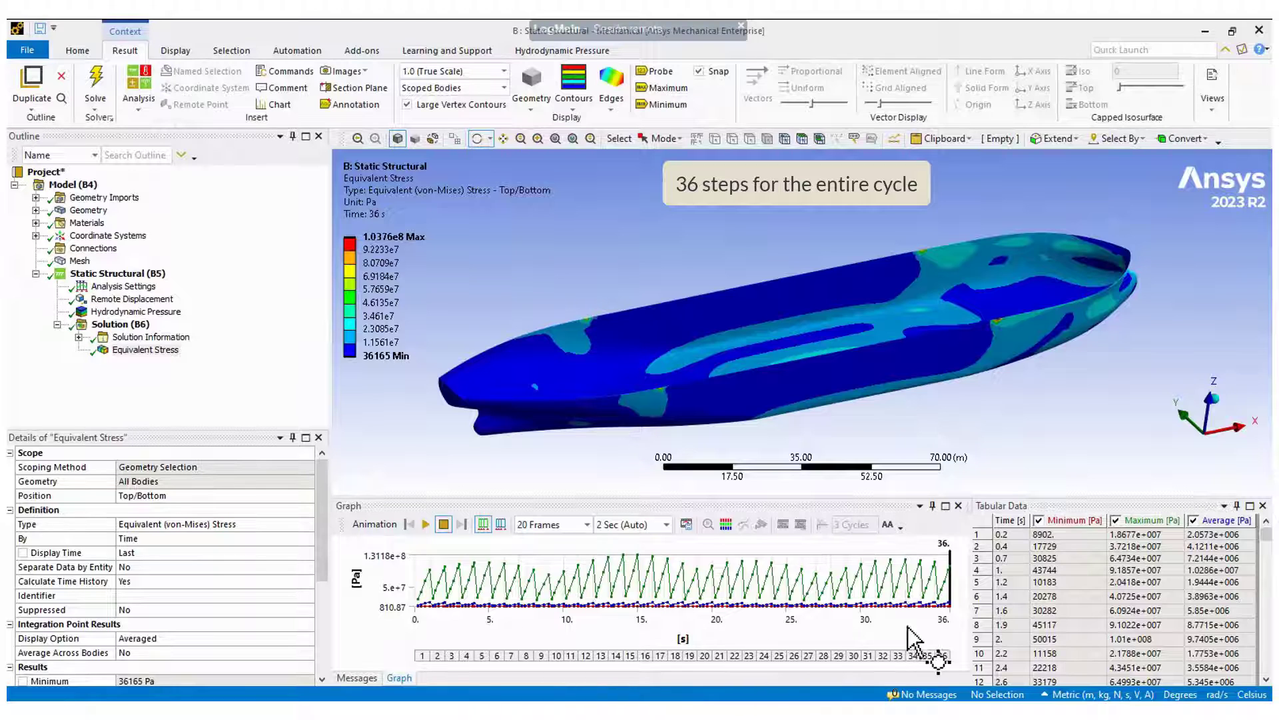
Review the tabular stress data peaking at 131.18 MPa and switch units to Metric (mm, kg, N, s, mV, mA).
{"action": "left_click", "coordinate": [1156, 566]}
{"action": "scroll", "coordinate": [1158, 565], "scroll_direction": "down", "scroll_amount": 19}
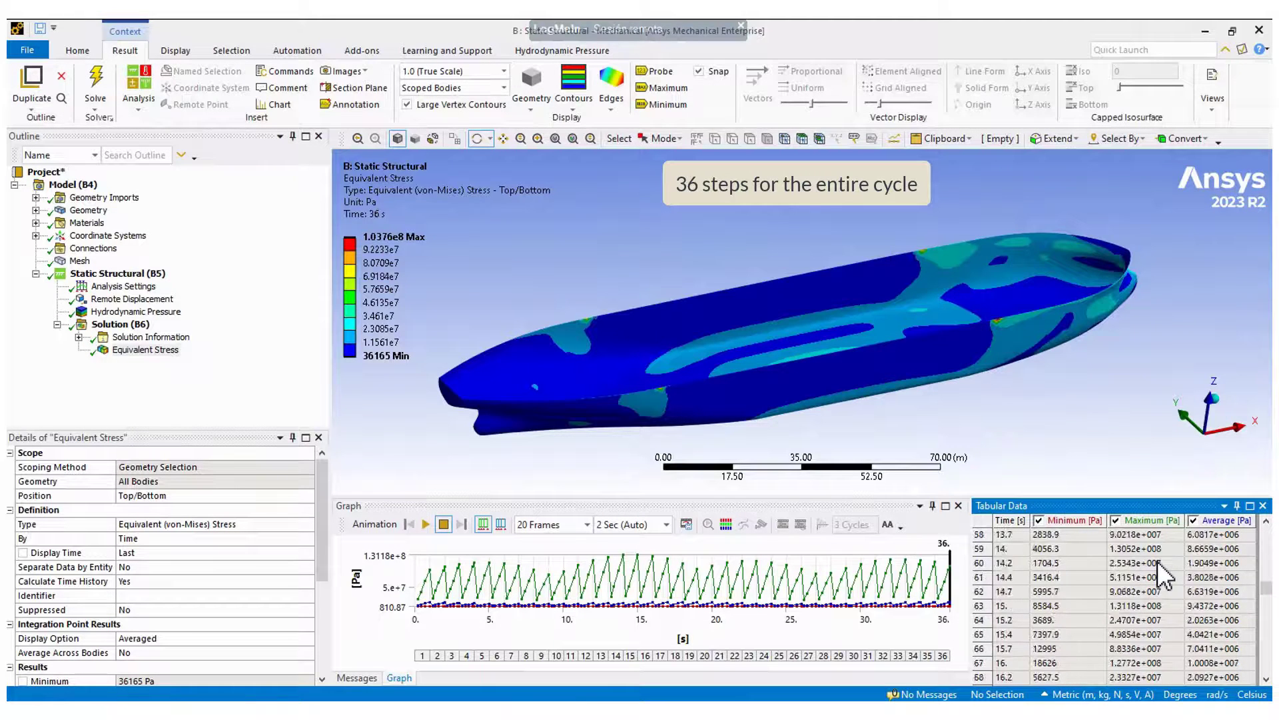
{"action": "scroll", "coordinate": [1163, 574], "scroll_direction": "down", "scroll_amount": 20}
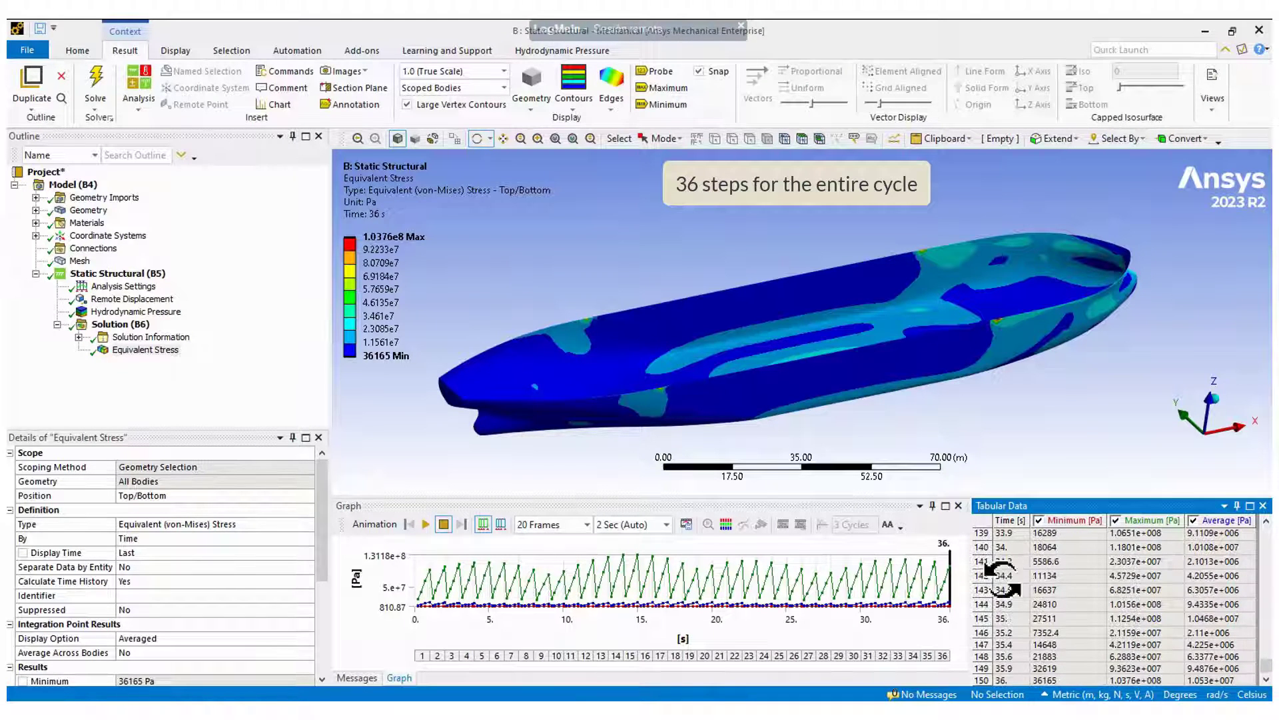
{"action": "left_click", "coordinate": [1065, 696]}
{"action": "left_click", "coordinate": [1119, 522]}
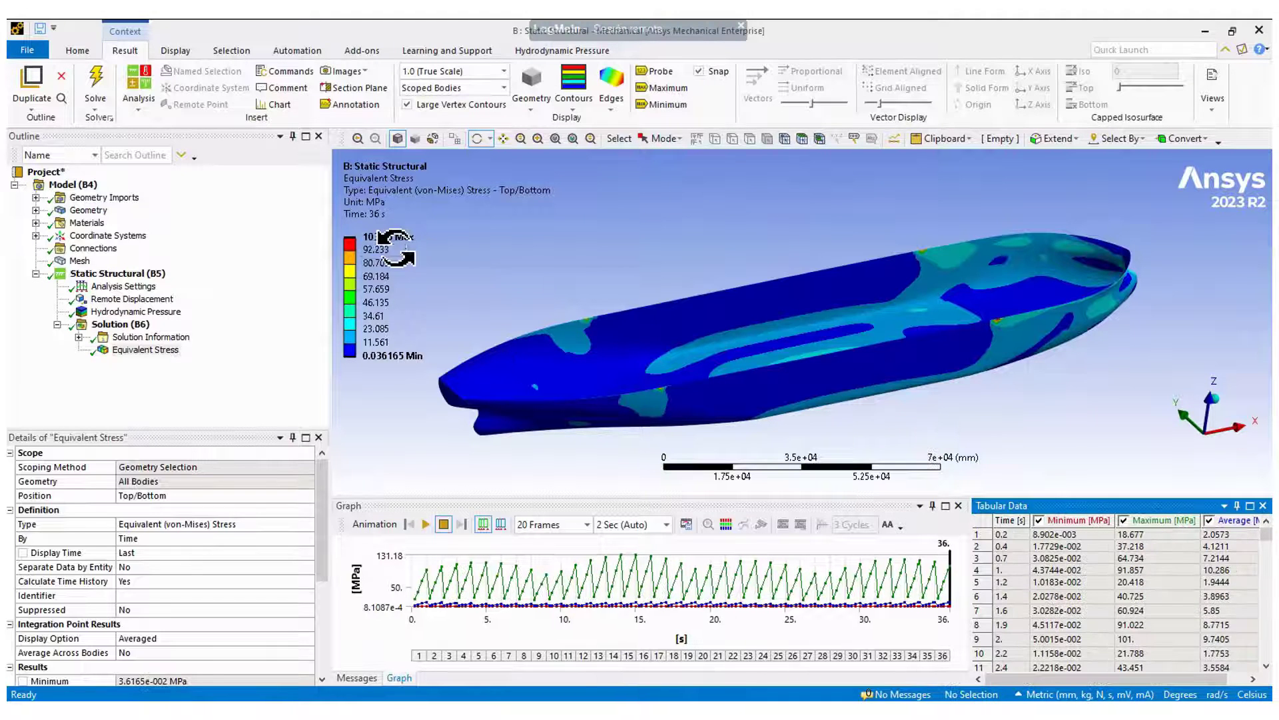
Insert a Solution Combination under the Model branch.
{"action": "left_click", "coordinate": [78, 185]}
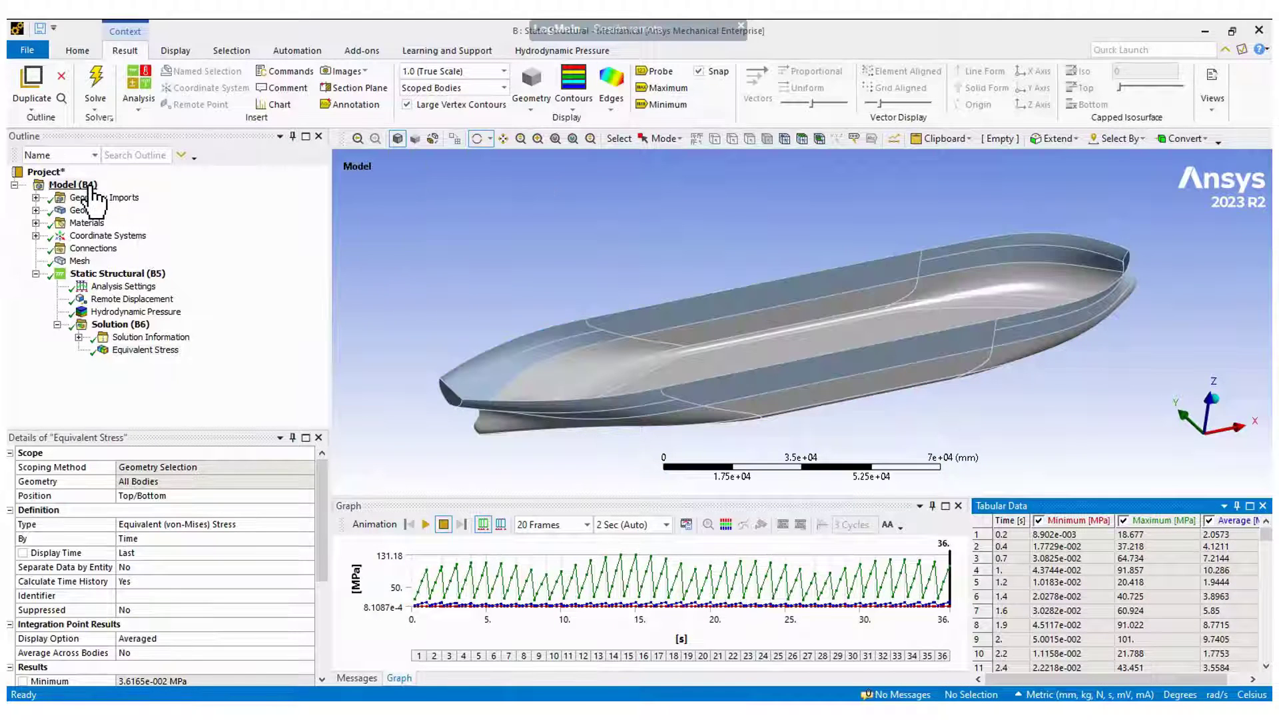
{"action": "right_click", "coordinate": [79, 185]}
{"action": "mouse_move", "coordinate": [128, 195]}
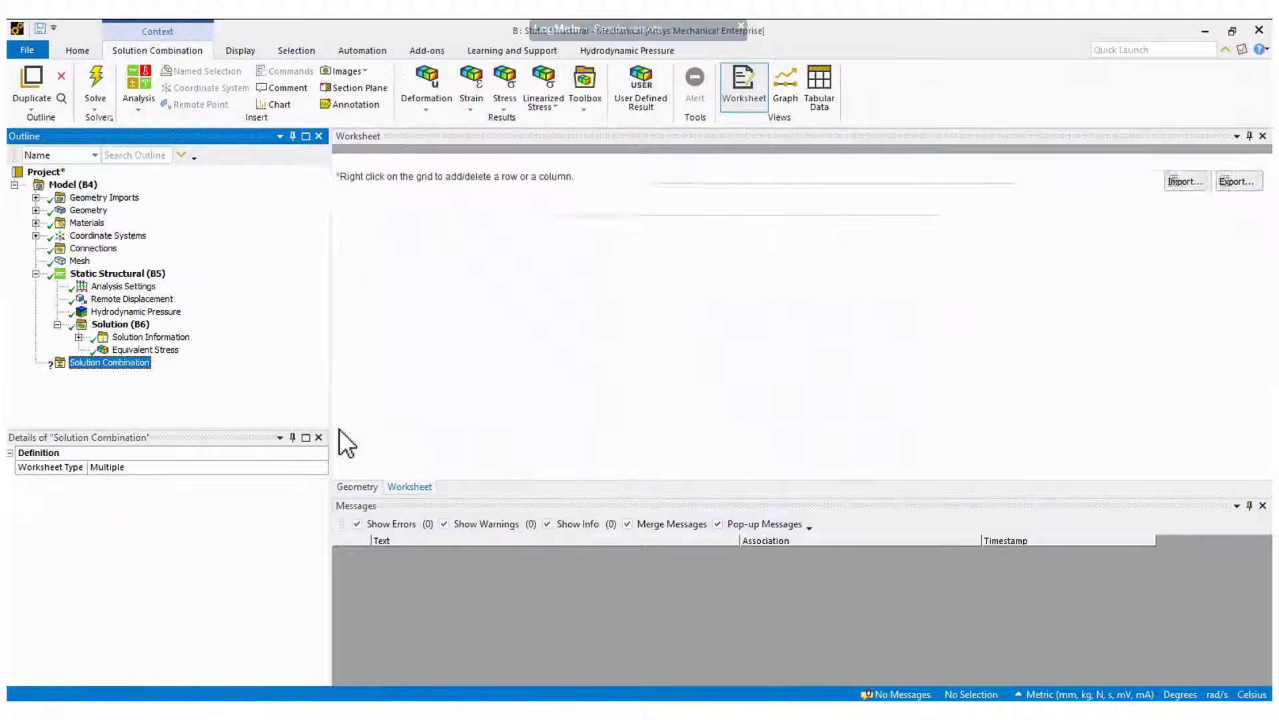
{"action": "left_click", "coordinate": [338, 429]}
Set the first base case to Static Structural at 13.2 s with coefficient 1.
{"action": "left_click", "coordinate": [637, 246]}
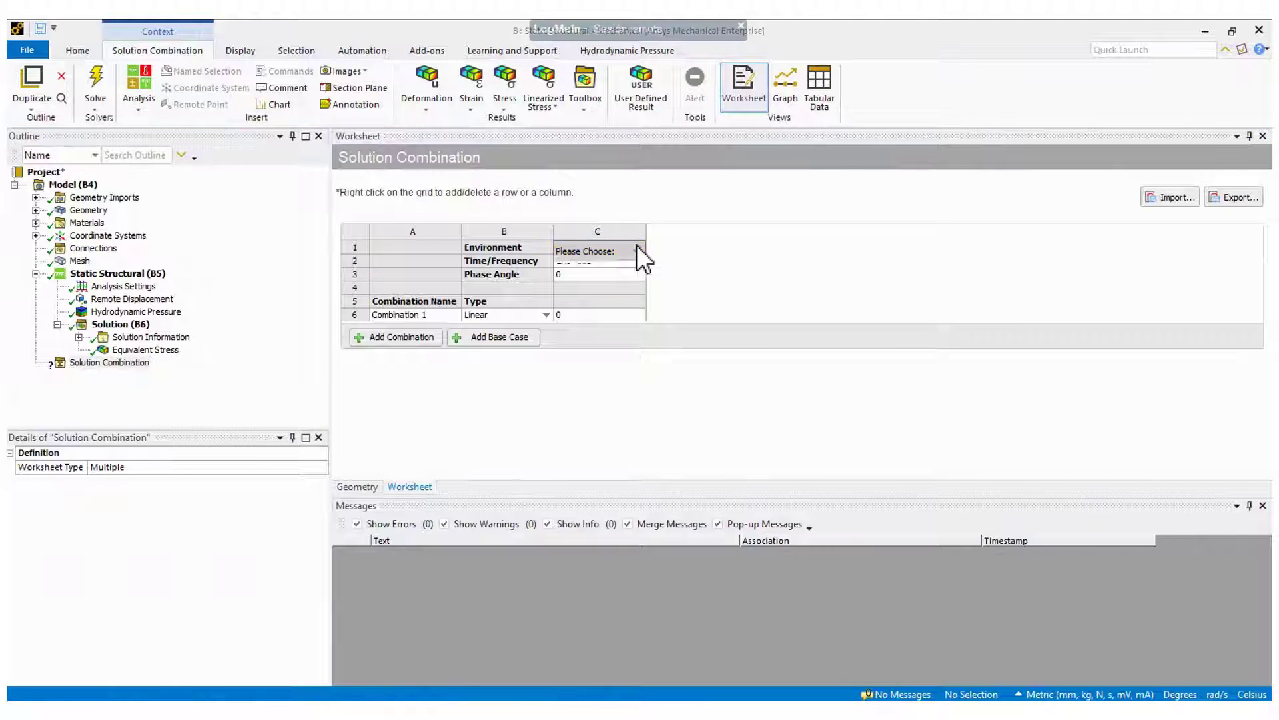
{"action": "left_click", "coordinate": [596, 262]}
{"action": "left_click", "coordinate": [588, 262]}
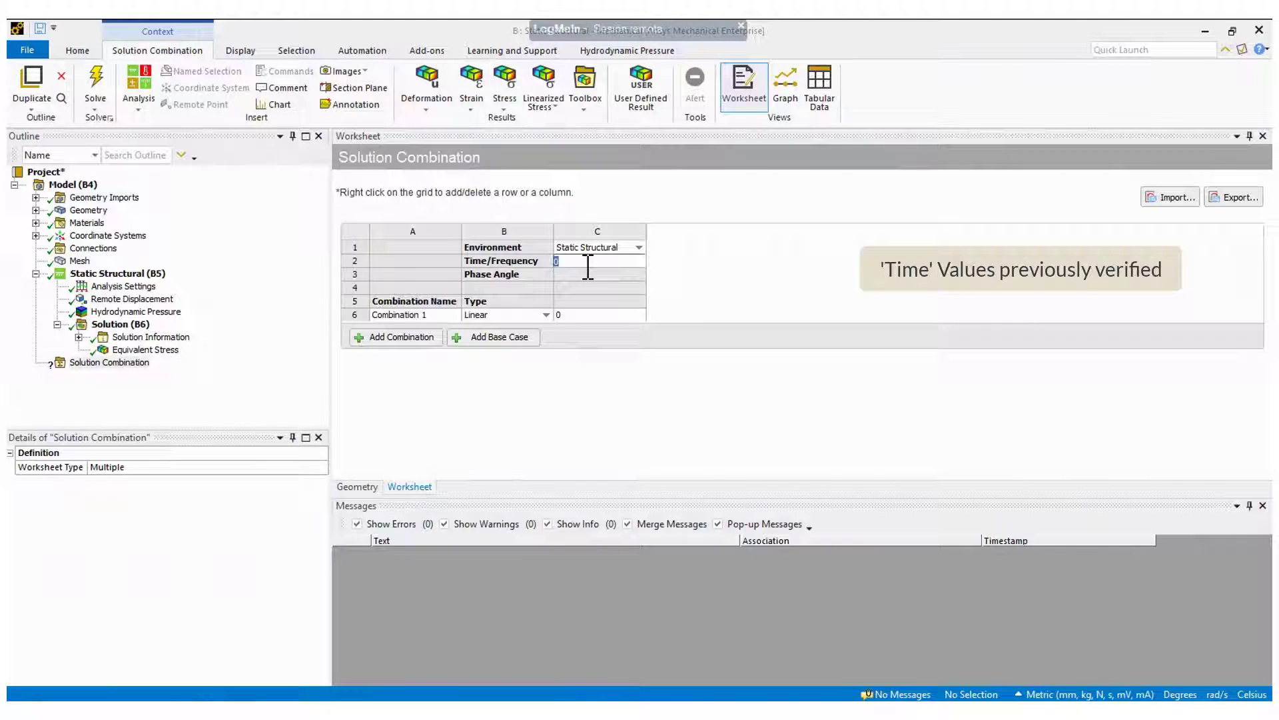
{"action": "key", "text": "Return"}
{"action": "left_click", "coordinate": [577, 314]}
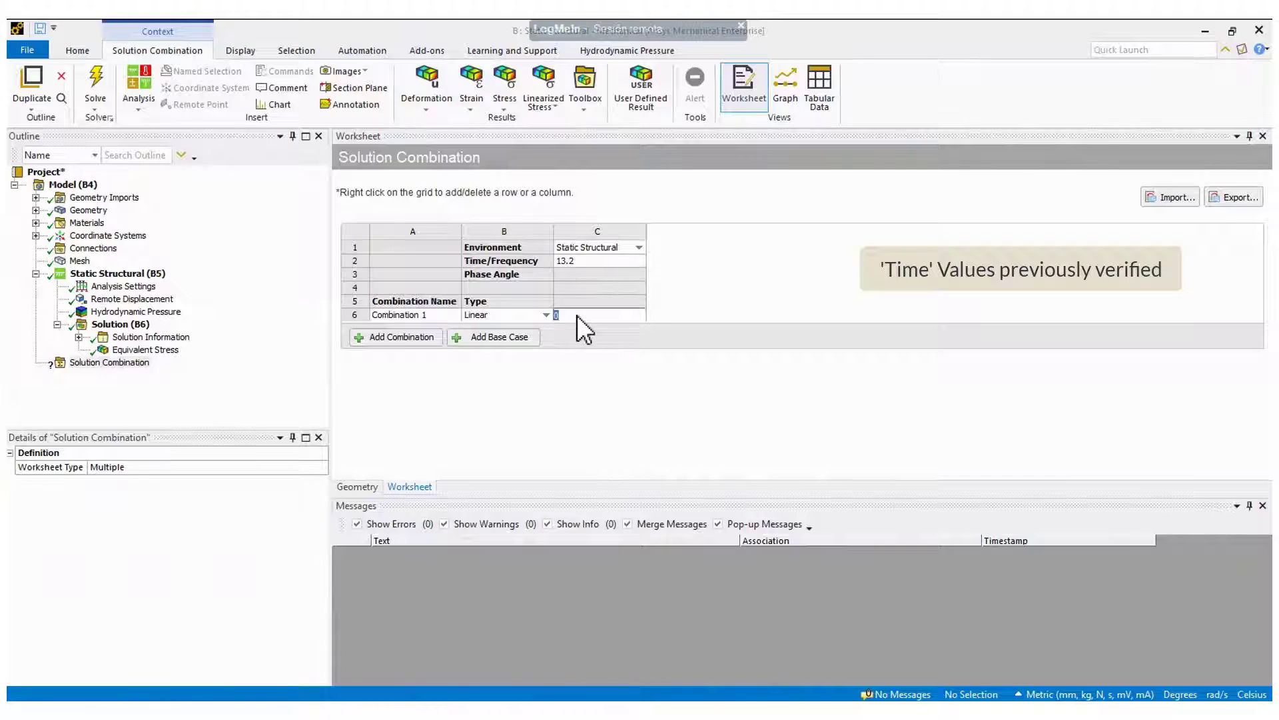
{"action": "type", "text": "1"}
Add a second base case: Static Structural at 15 s with coefficient 1.
{"action": "left_click", "coordinate": [514, 338]}
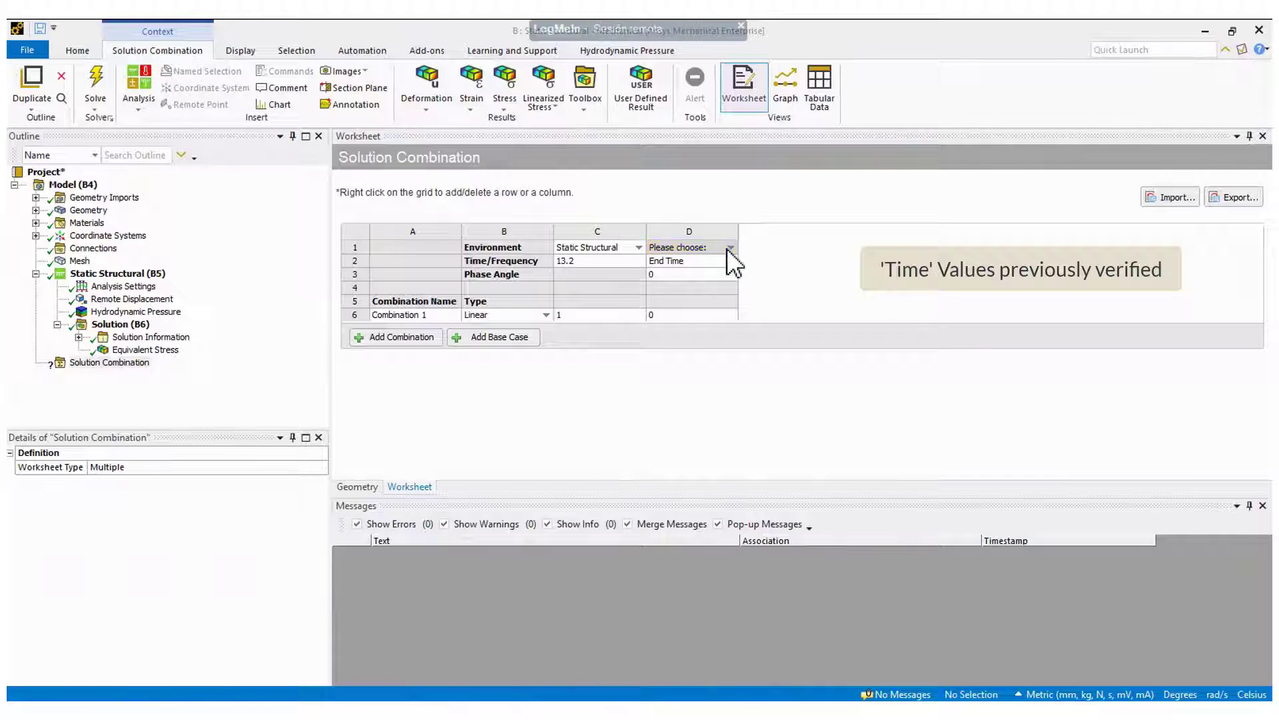
{"action": "left_click", "coordinate": [727, 248]}
{"action": "left_click", "coordinate": [694, 263]}
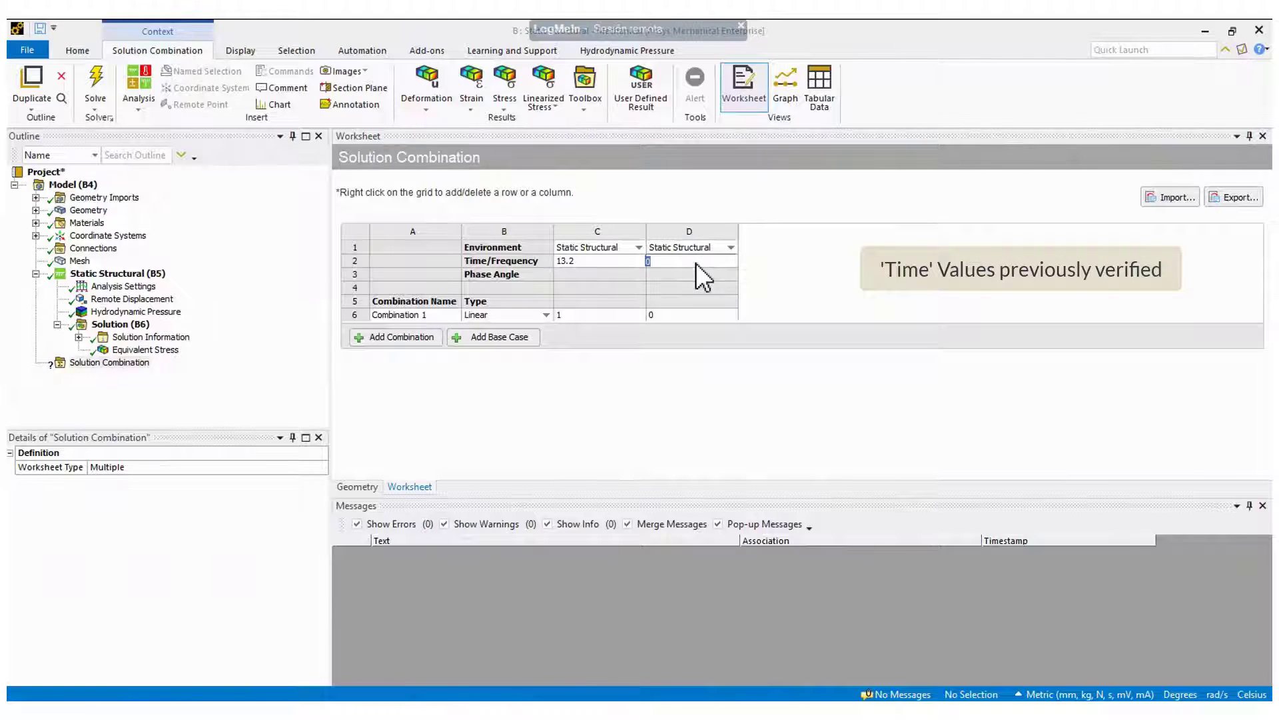
{"action": "type", "text": "15"}
{"action": "left_click", "coordinate": [687, 317]}
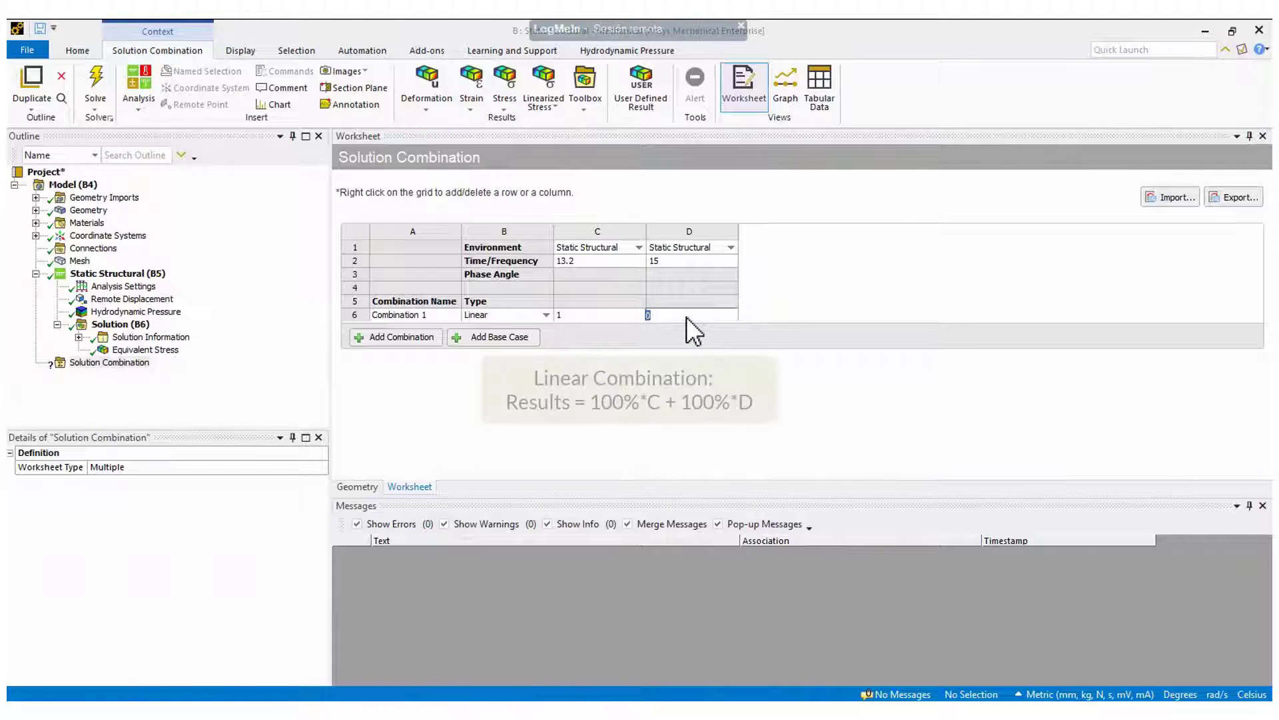
{"action": "type", "text": "1"}
{"action": "key", "text": "Return"}
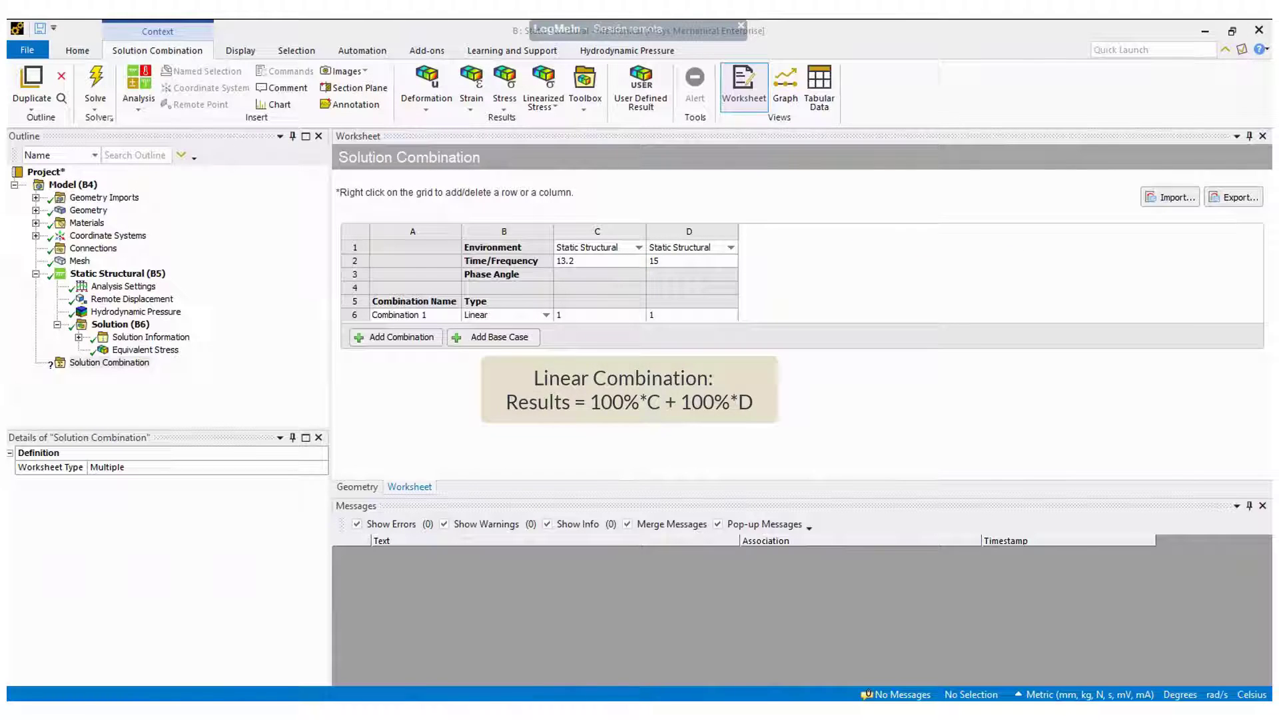
Insert a Fatigue Tool under the Solution Combination.
{"action": "right_click", "coordinate": [132, 365]}
{"action": "mouse_move", "coordinate": [257, 375]}
{"action": "mouse_move", "coordinate": [343, 464]}
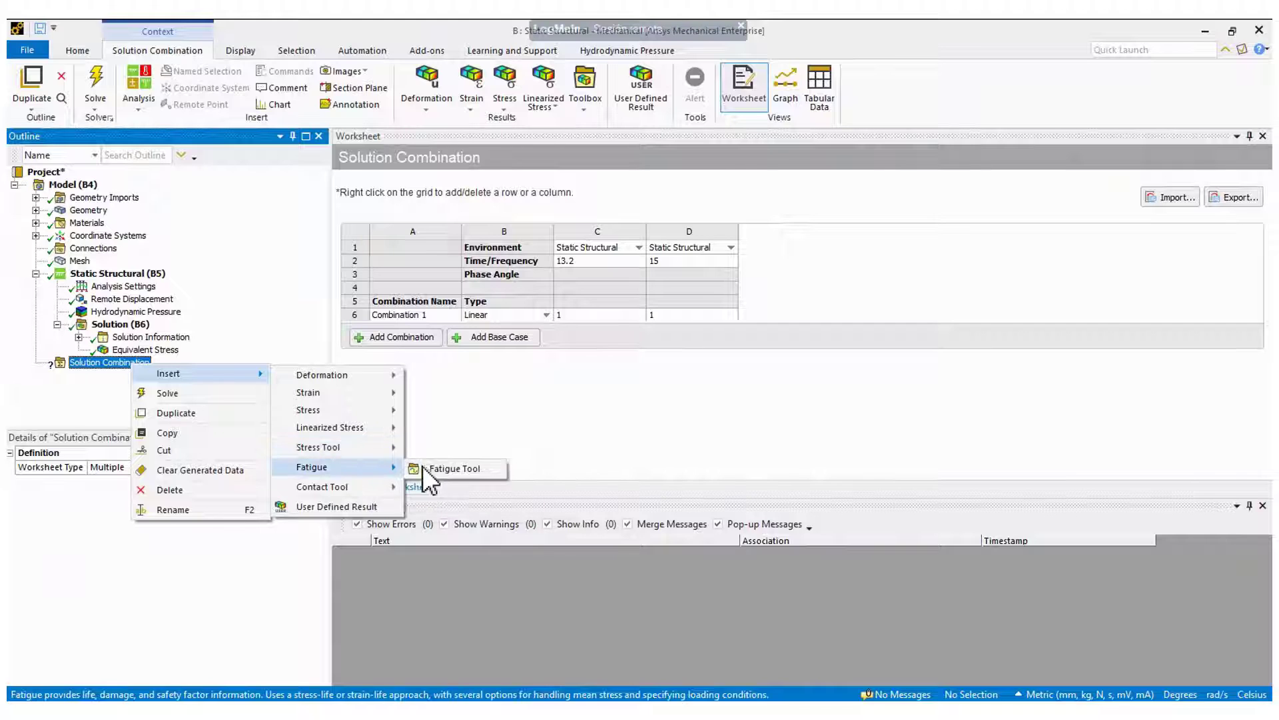
{"action": "left_click", "coordinate": [422, 467]}
Set the fatigue loading type to Non-Proportional and the stress component to Signed von-Mises.
{"action": "left_click", "coordinate": [321, 525]}
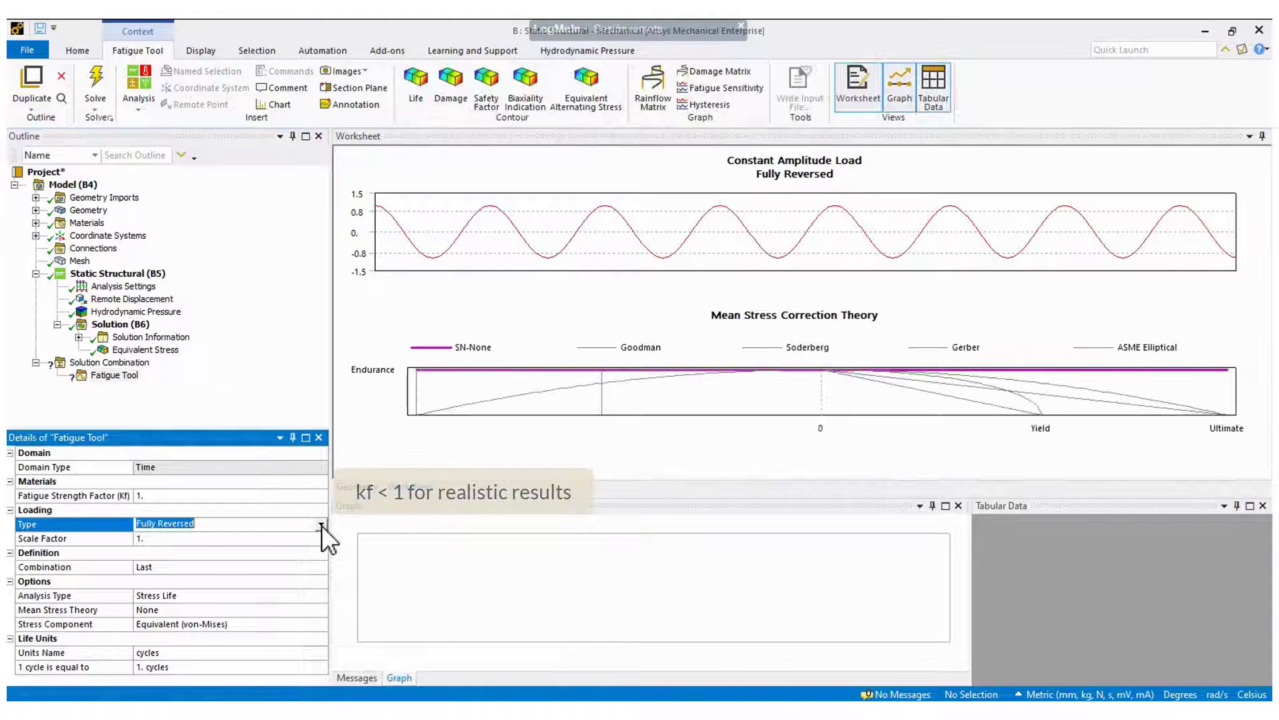
{"action": "left_click", "coordinate": [321, 525]}
{"action": "left_click", "coordinate": [198, 577]}
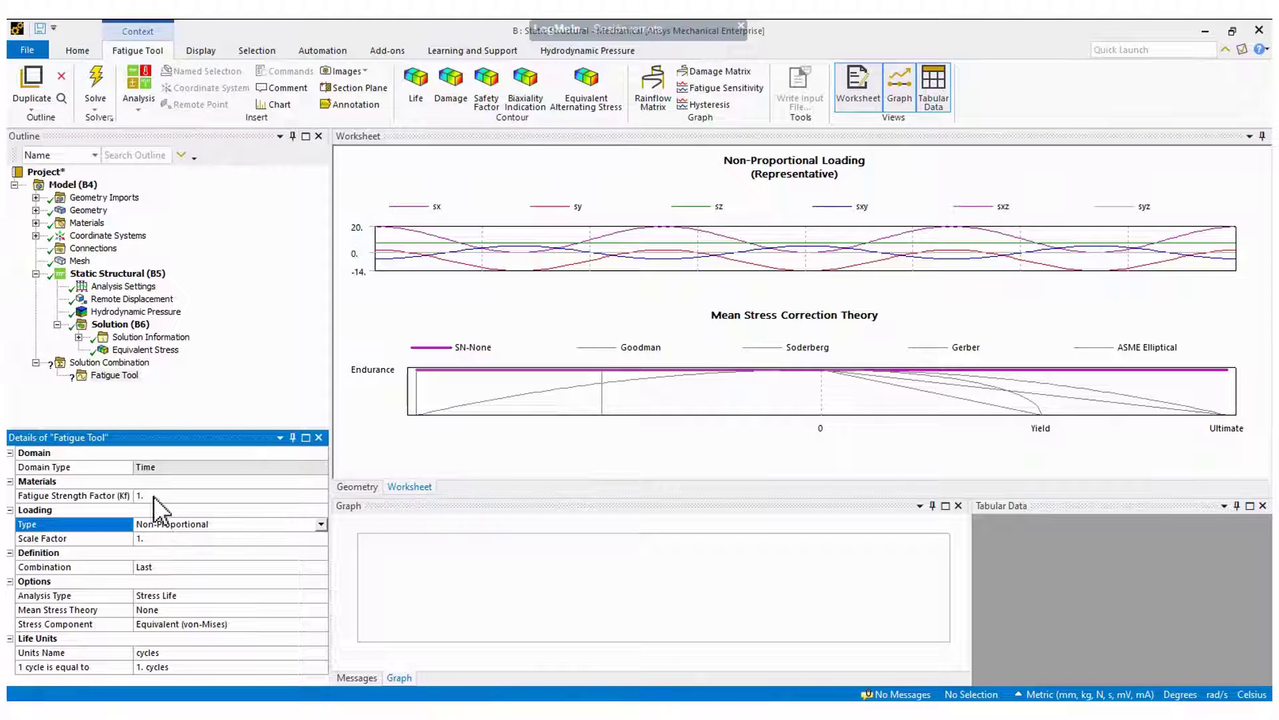
{"action": "left_click", "coordinate": [318, 625]}
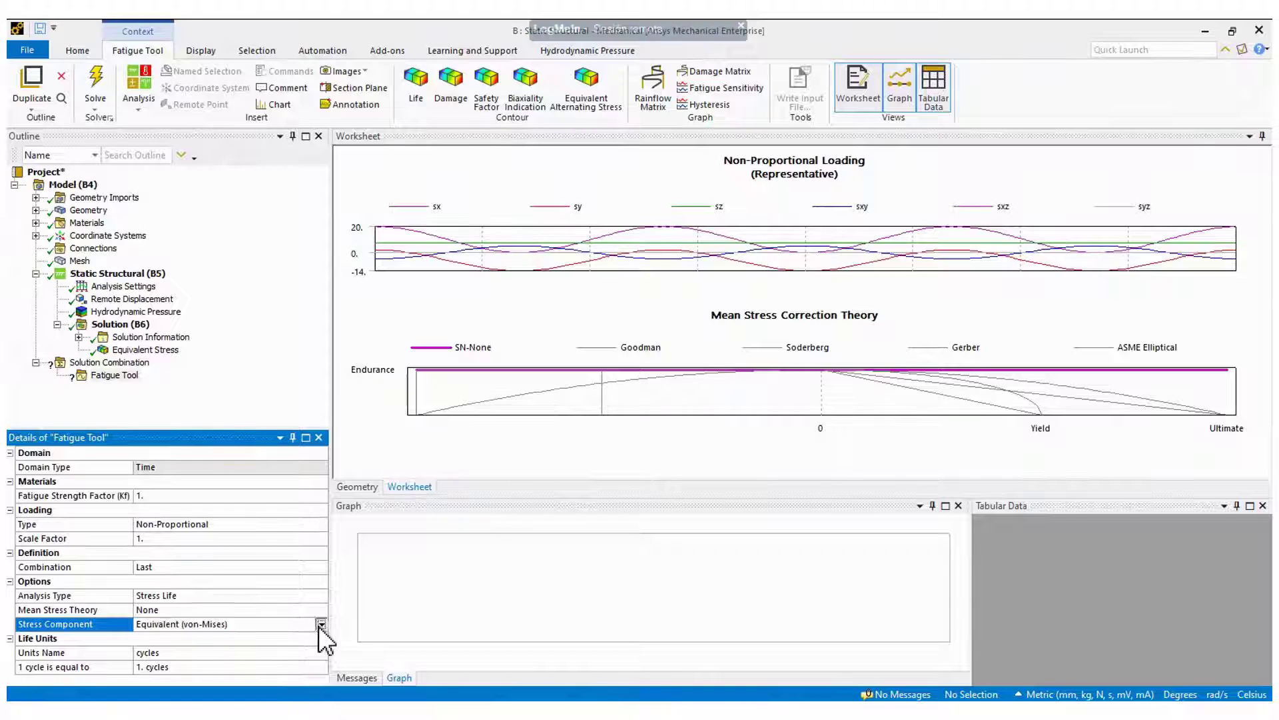
{"action": "left_click", "coordinate": [320, 625]}
{"action": "left_click", "coordinate": [295, 596]}
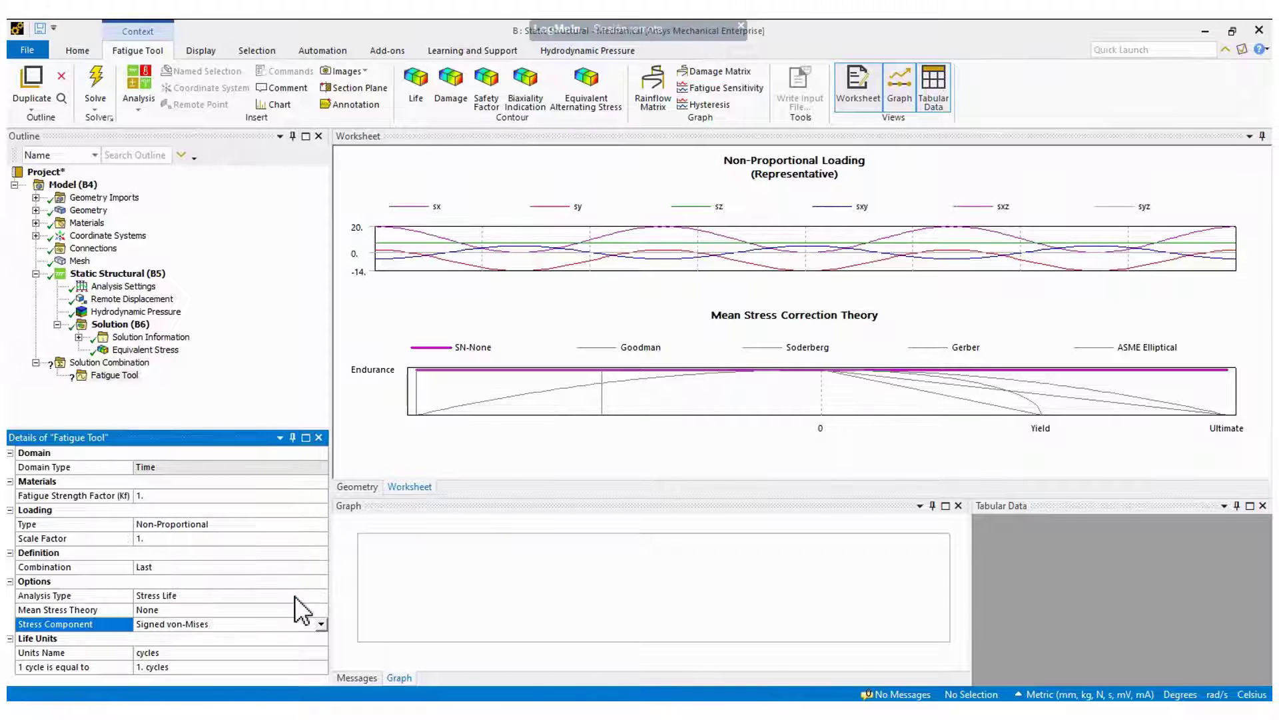
Add a Safety Factor result to the Fatigue Tool.
{"action": "right_click", "coordinate": [113, 375]}
{"action": "mouse_move", "coordinate": [153, 384]}
{"action": "left_click", "coordinate": [305, 421]}
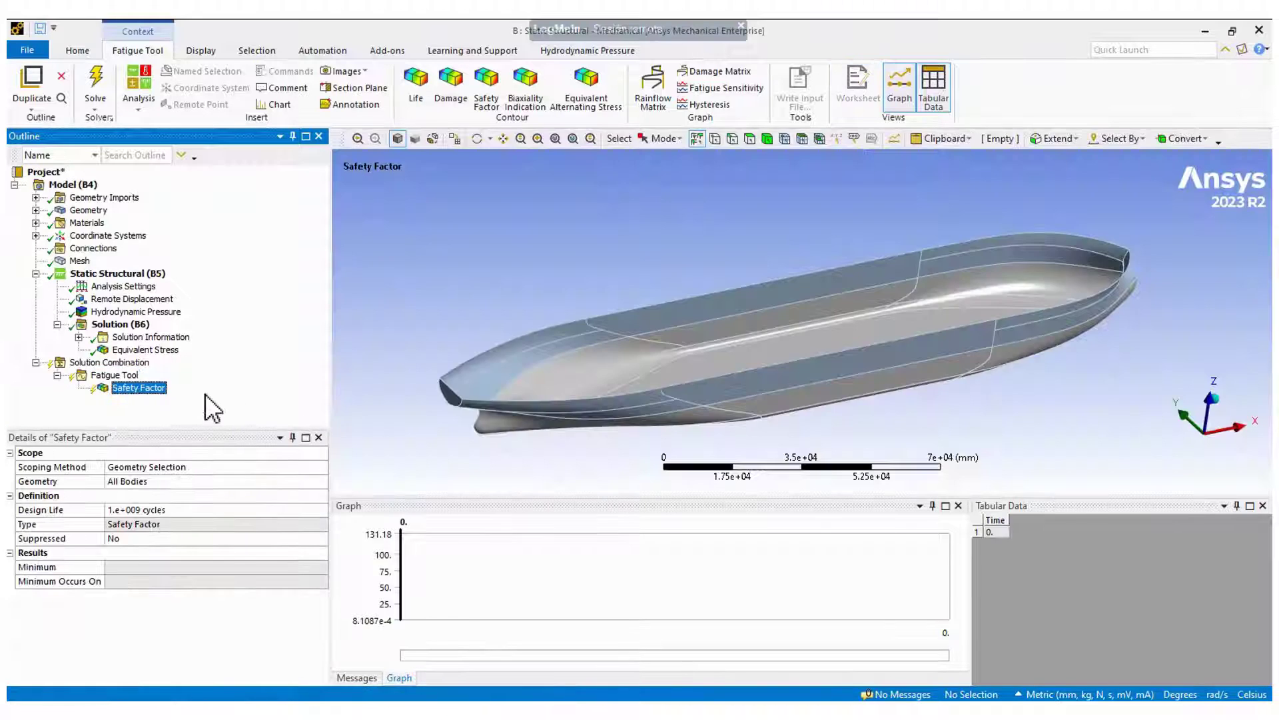
Evaluate the Safety Factor result (minimum 1.6269) and inspect the bow closely.
{"action": "right_click", "coordinate": [152, 399]}
{"action": "left_click", "coordinate": [187, 414]}
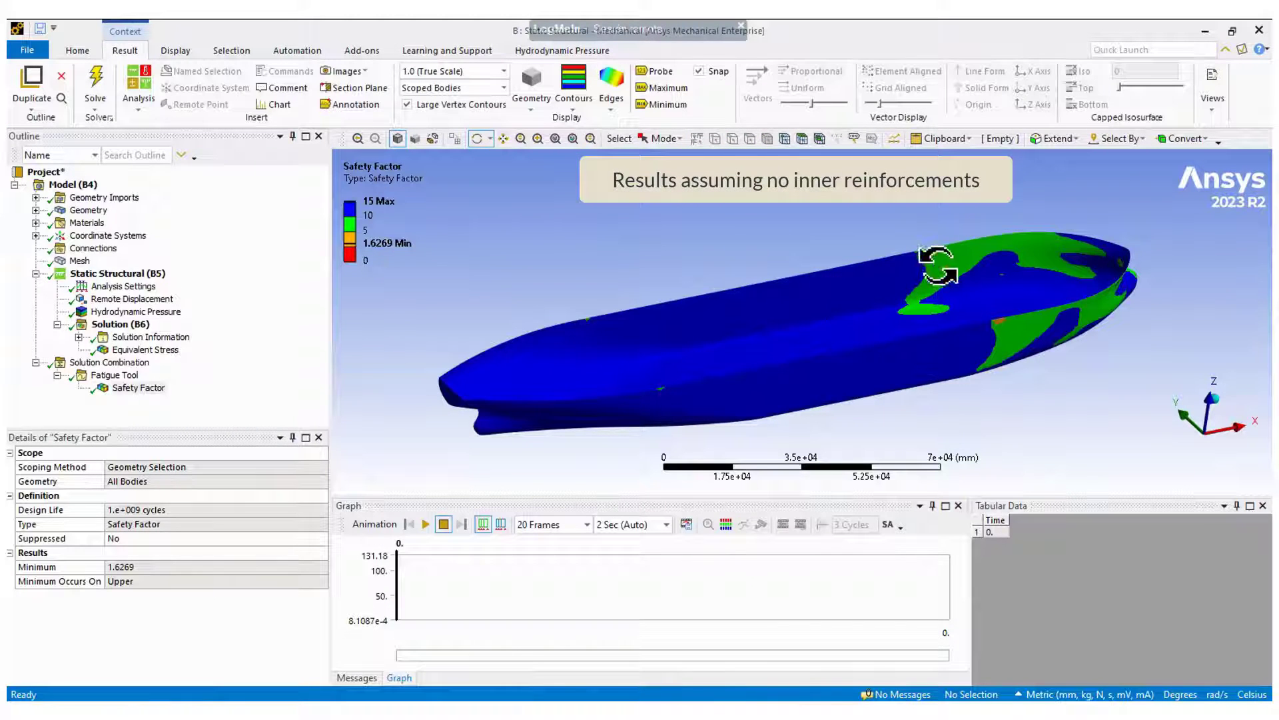
{"action": "right_click_drag", "start_coordinate": [1102, 344], "coordinate": [1131, 362]}
{"action": "left_click_drag", "start_coordinate": [1093, 323], "coordinate": [568, 413]}
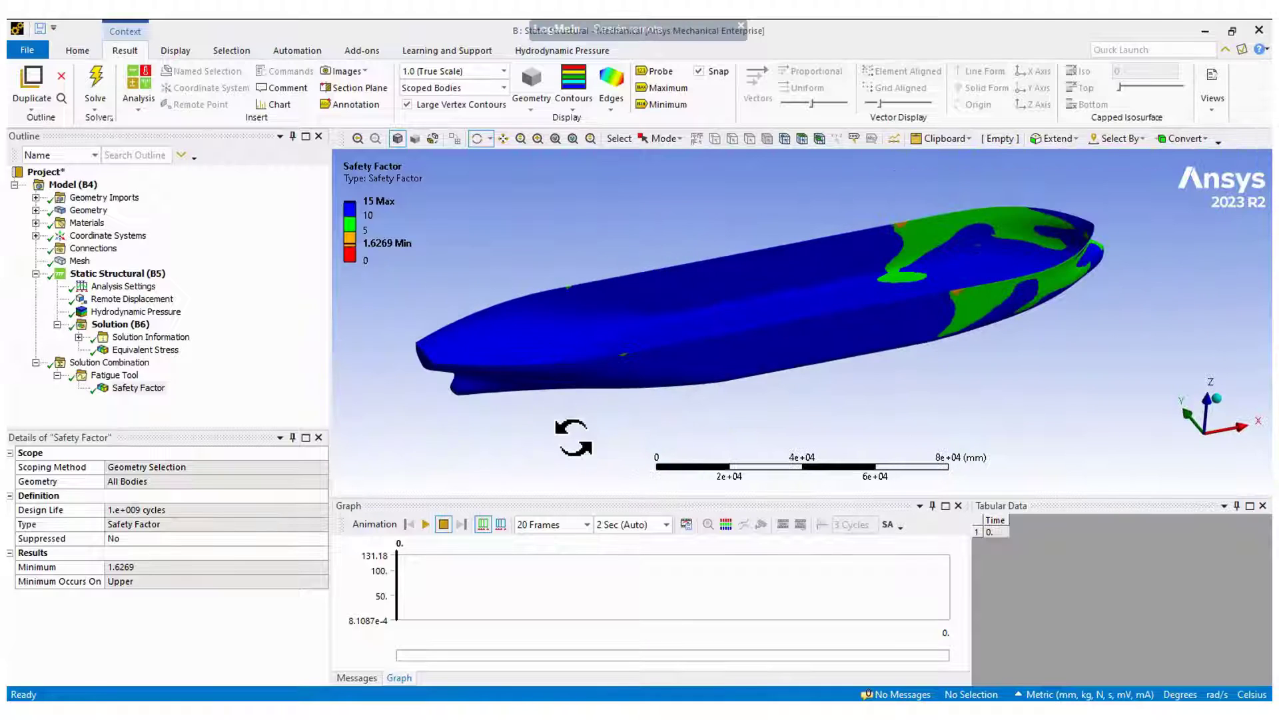